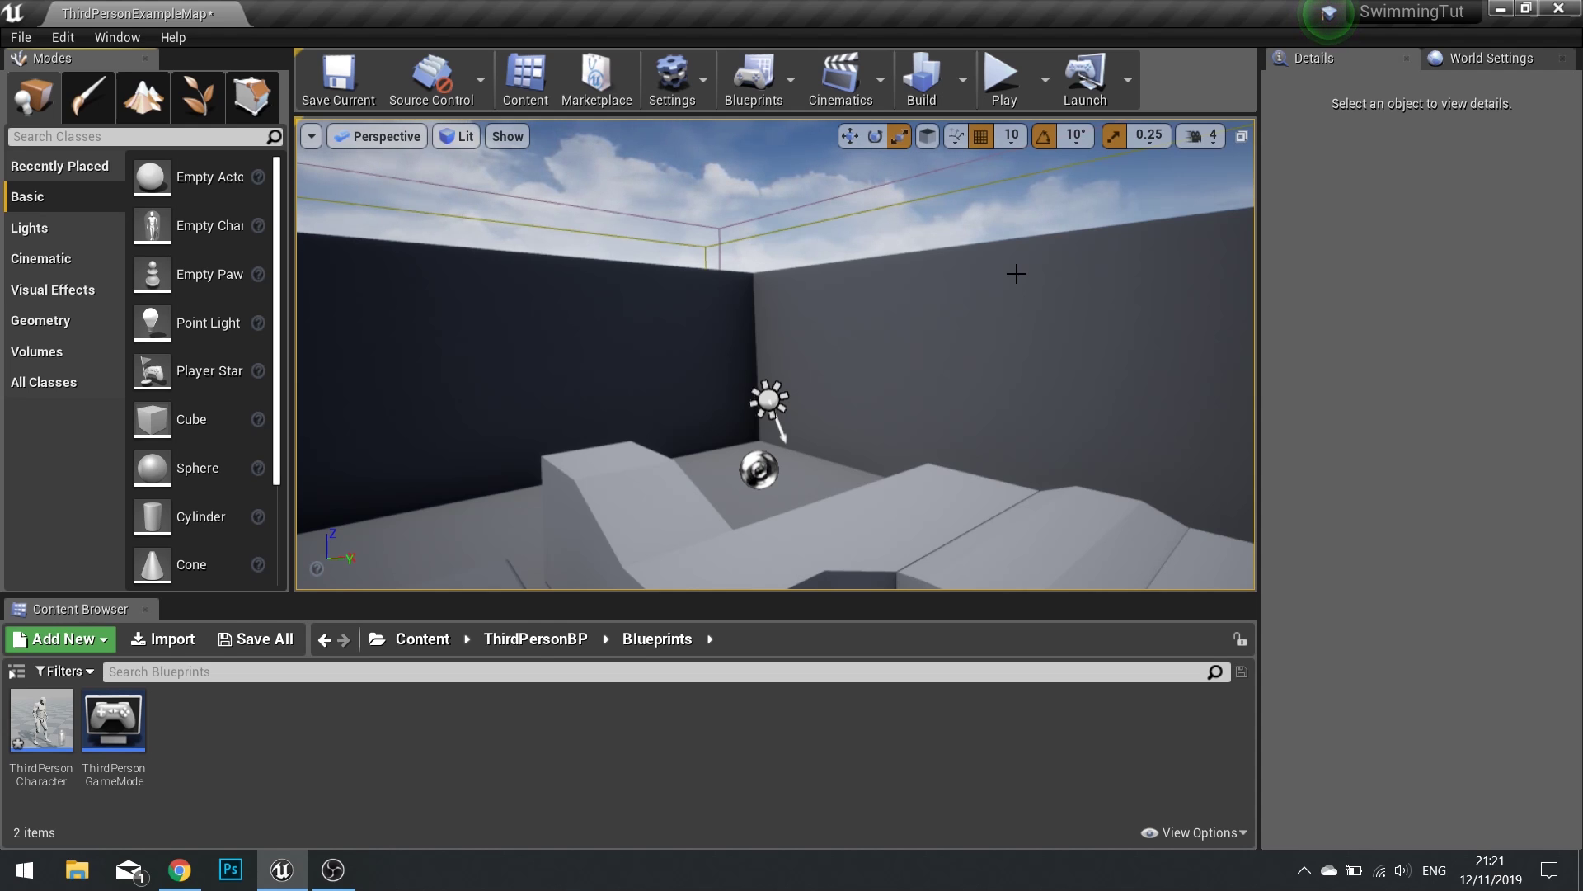
# Place a Physics Volume in the level on the floor near the Third Person text
pyautogui.moveTo(927, 353); pyautogui.dragTo(990, 355, button='right')
pyautogui.moveTo(841, 310); pyautogui.dragTo(932, 269, button='right')
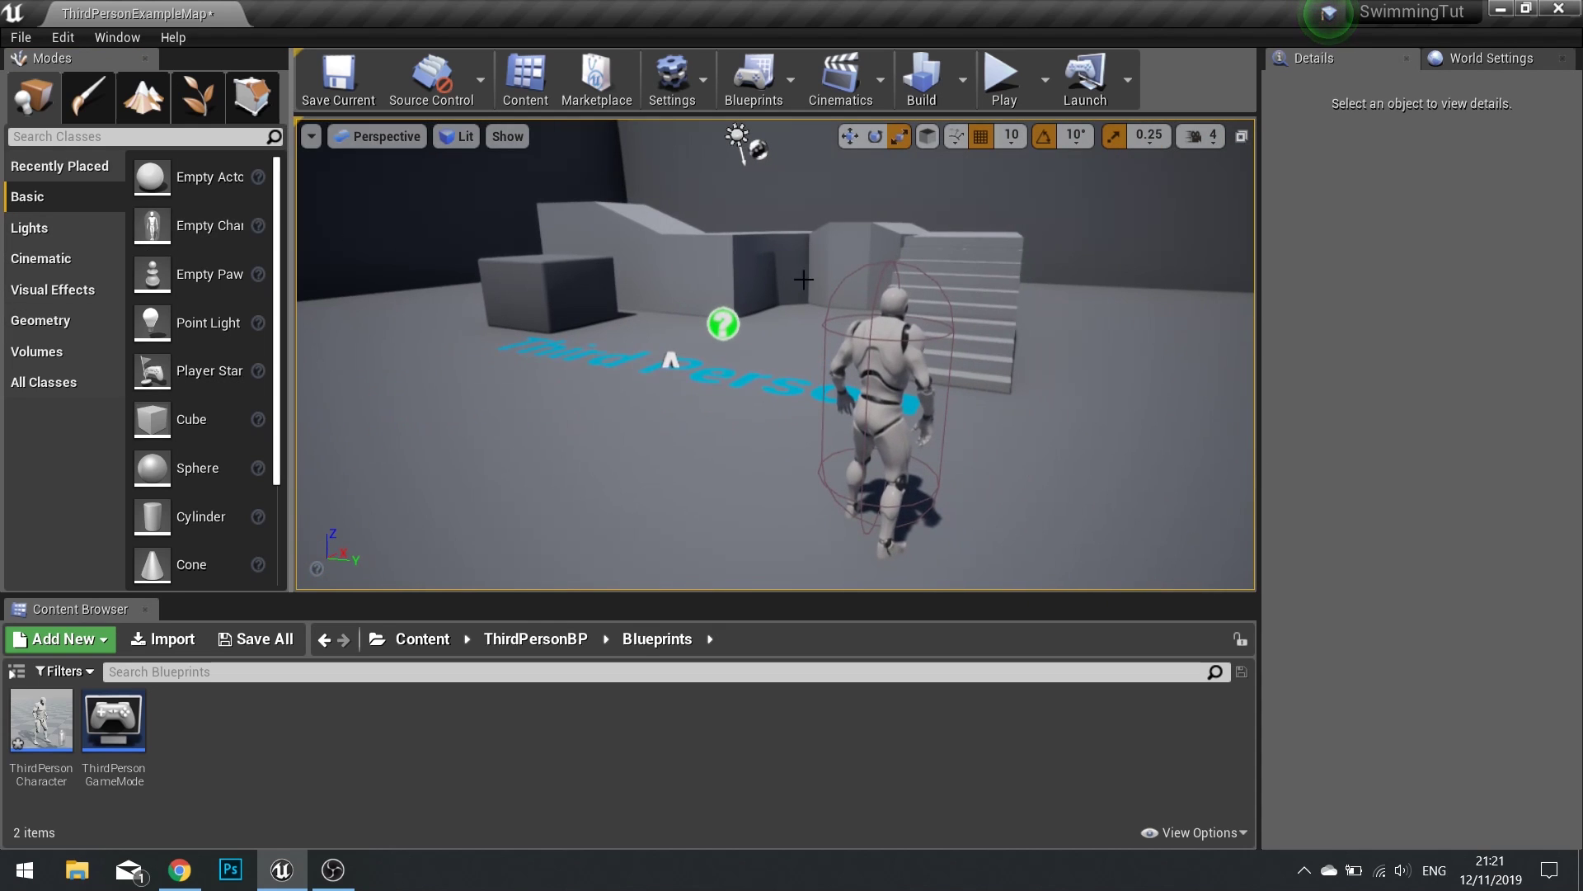
pyautogui.moveTo(574, 341); pyautogui.dragTo(887, 393, button='right')
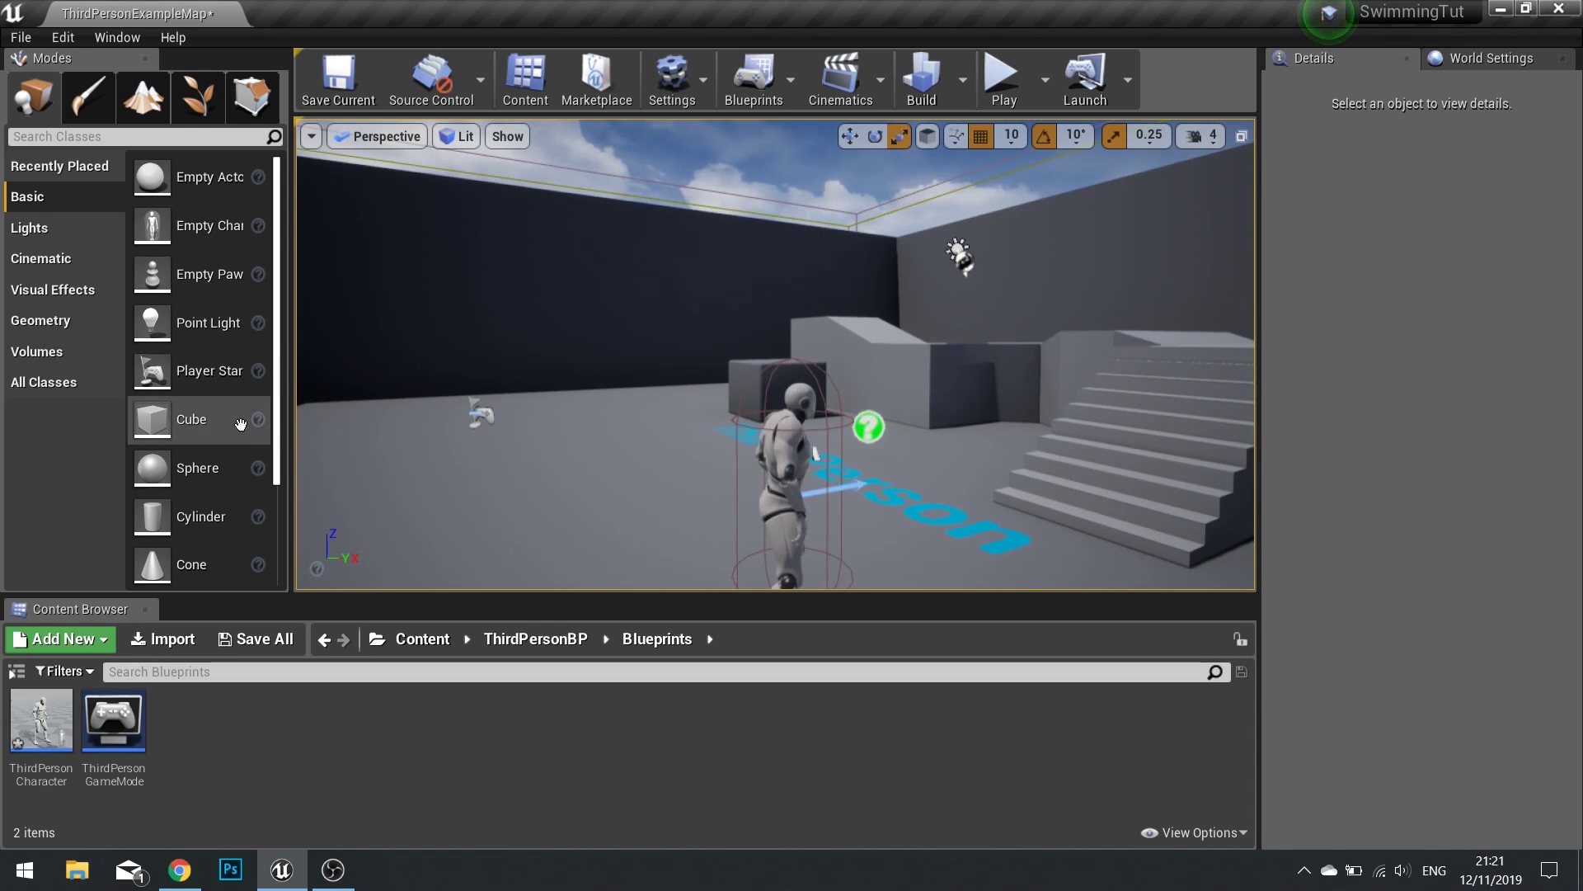
pyautogui.moveTo(747, 436); pyautogui.dragTo(718, 450, button='right')
pyautogui.scroll(-2, 198, 371)
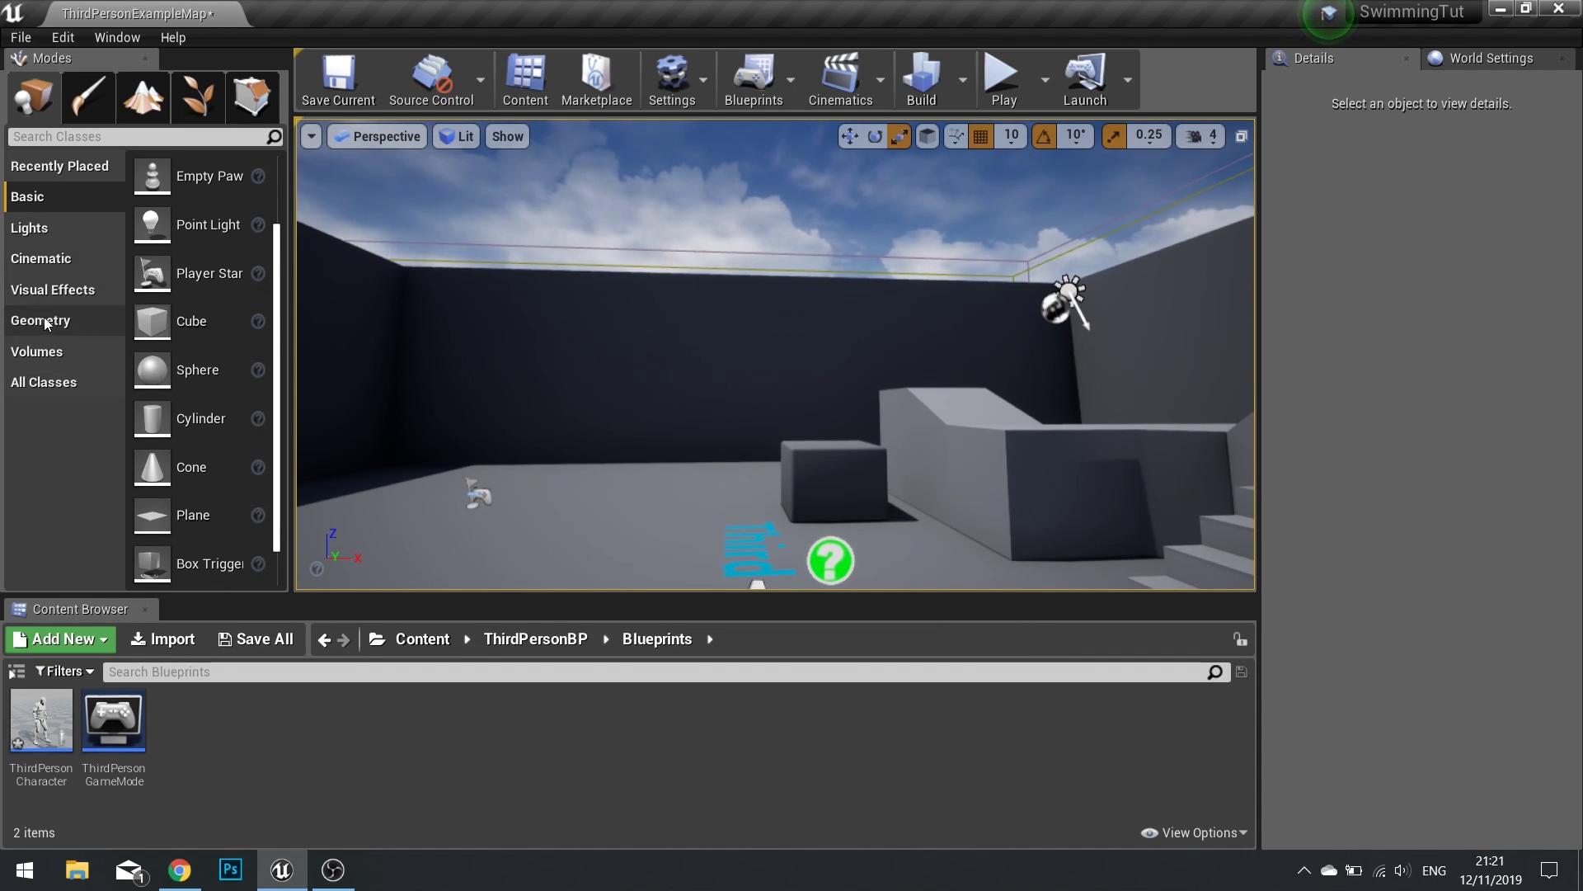
pyautogui.click(39, 353)
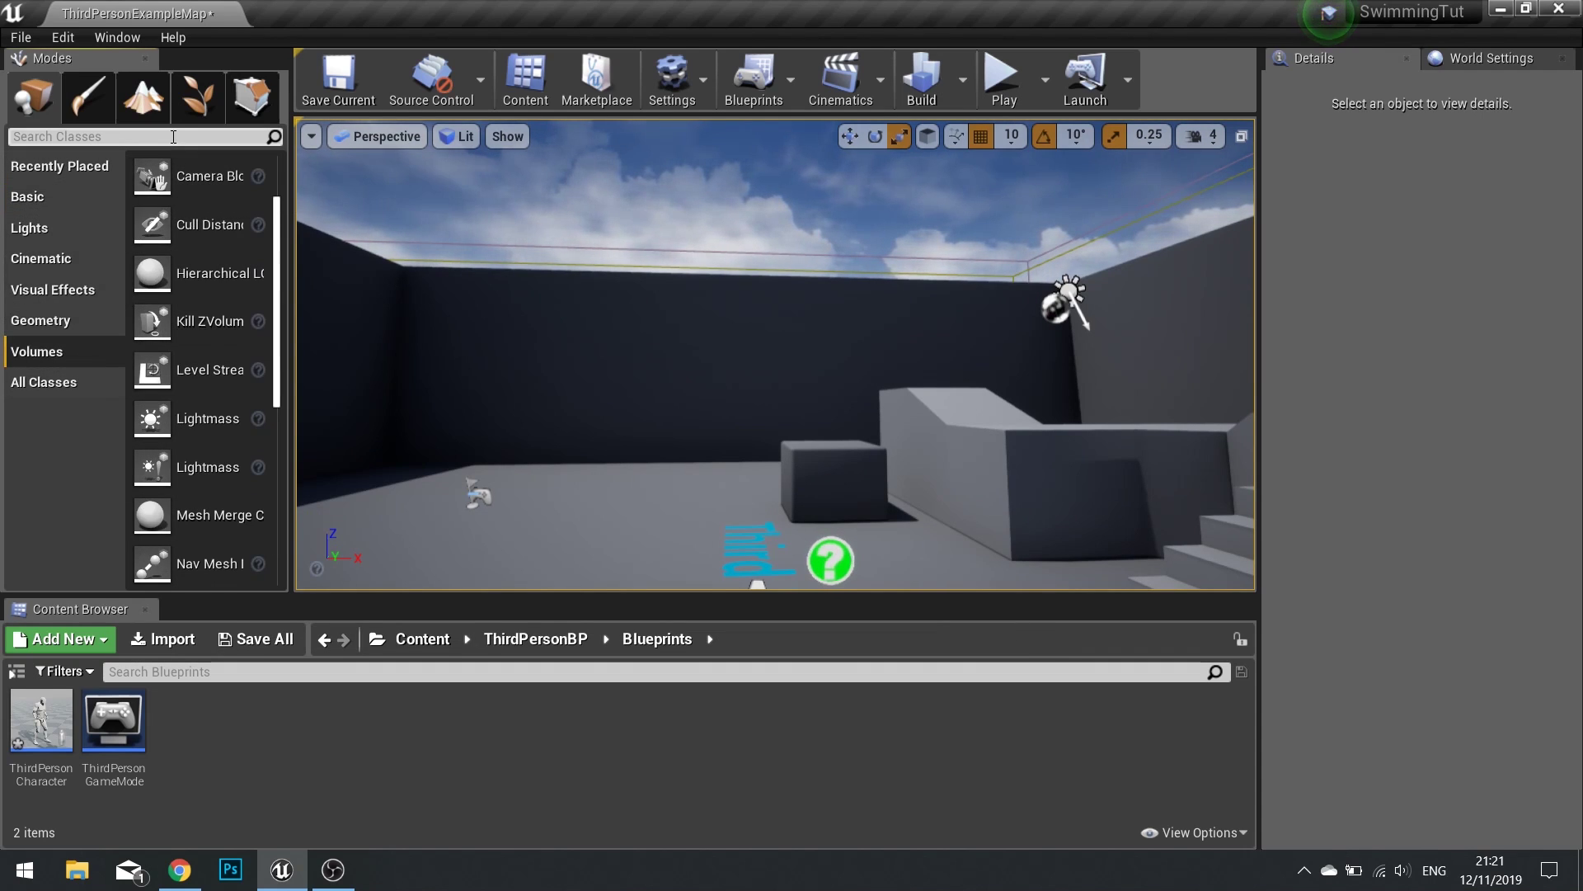
pyautogui.scroll(-4, 197, 417)
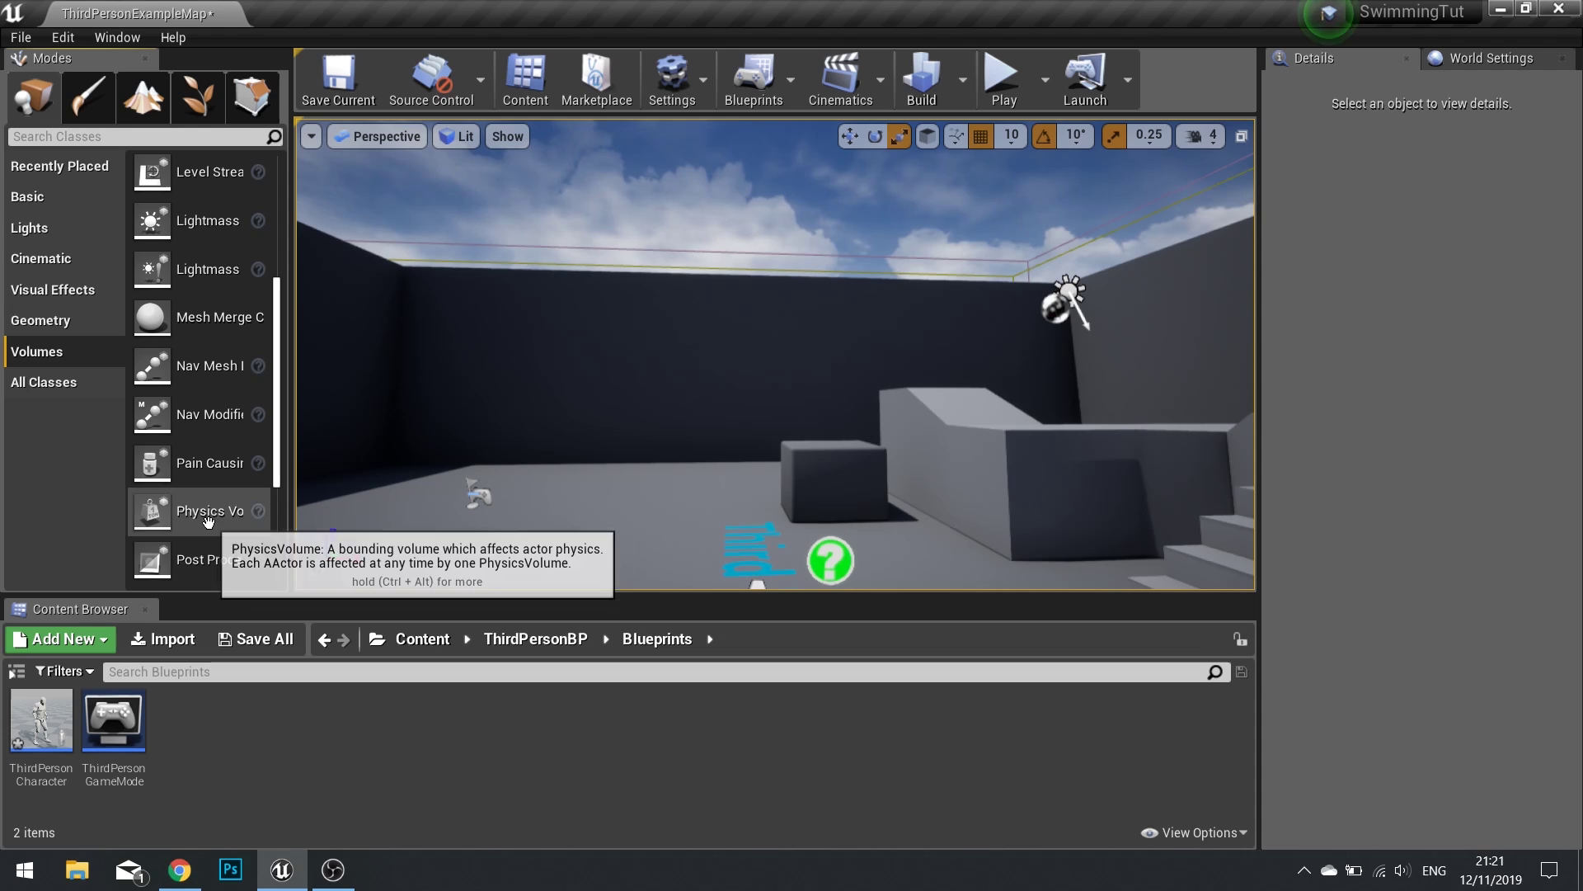
pyautogui.moveTo(207, 520); pyautogui.dragTo(684, 527)
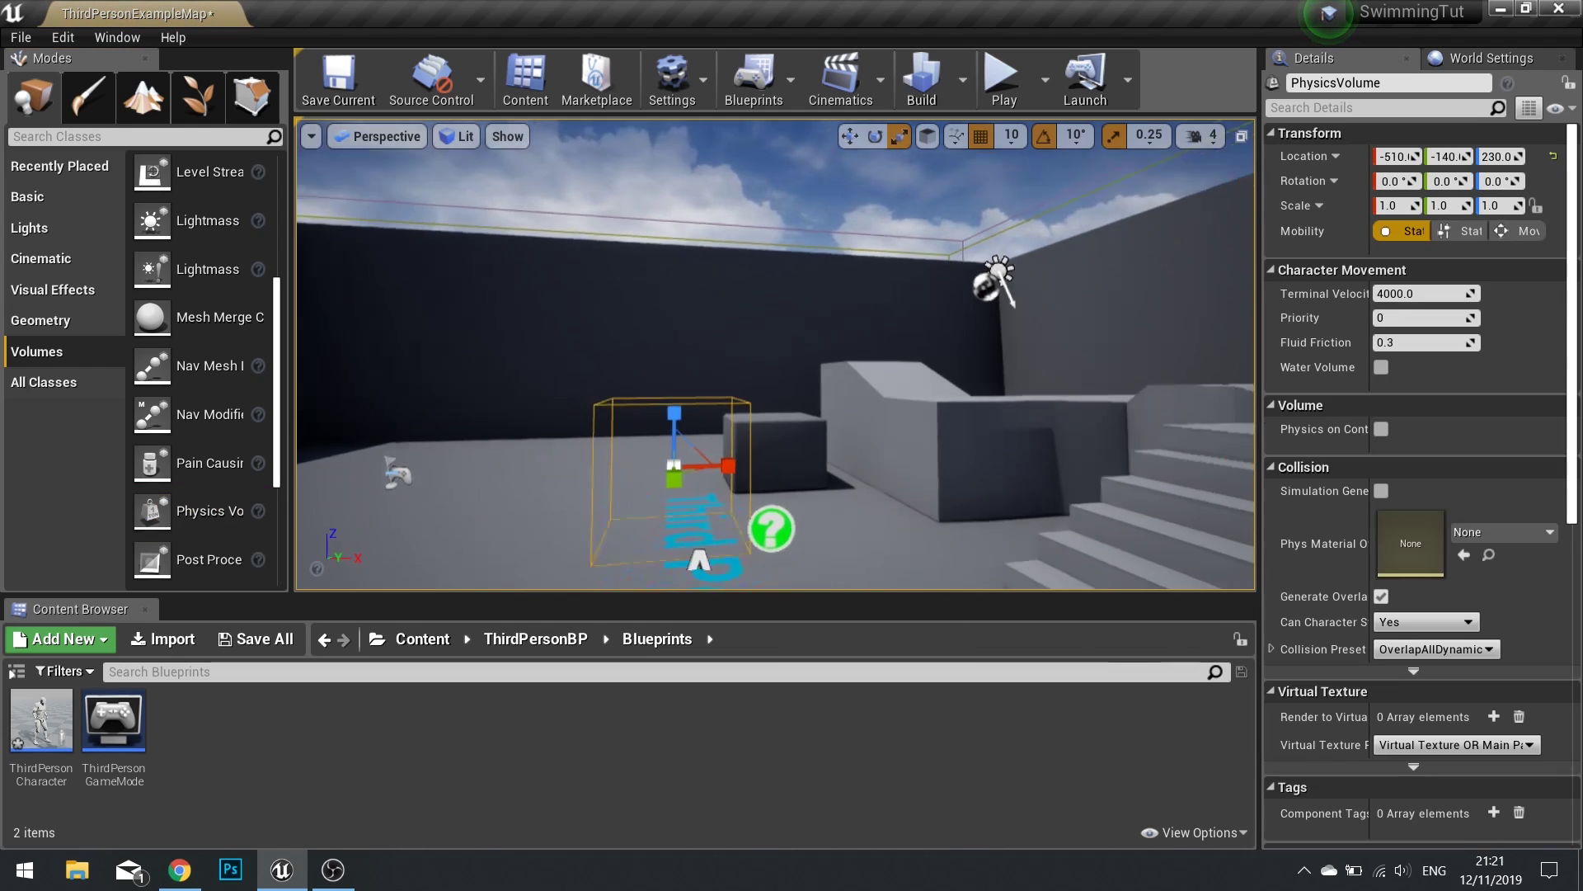
# Enlarge the physics volume's box brush to about 3364 in X, 5616 in Y and 1070 in Z to enclose the room
pyautogui.moveTo(670, 523); pyautogui.dragTo(670, 524, button='right')
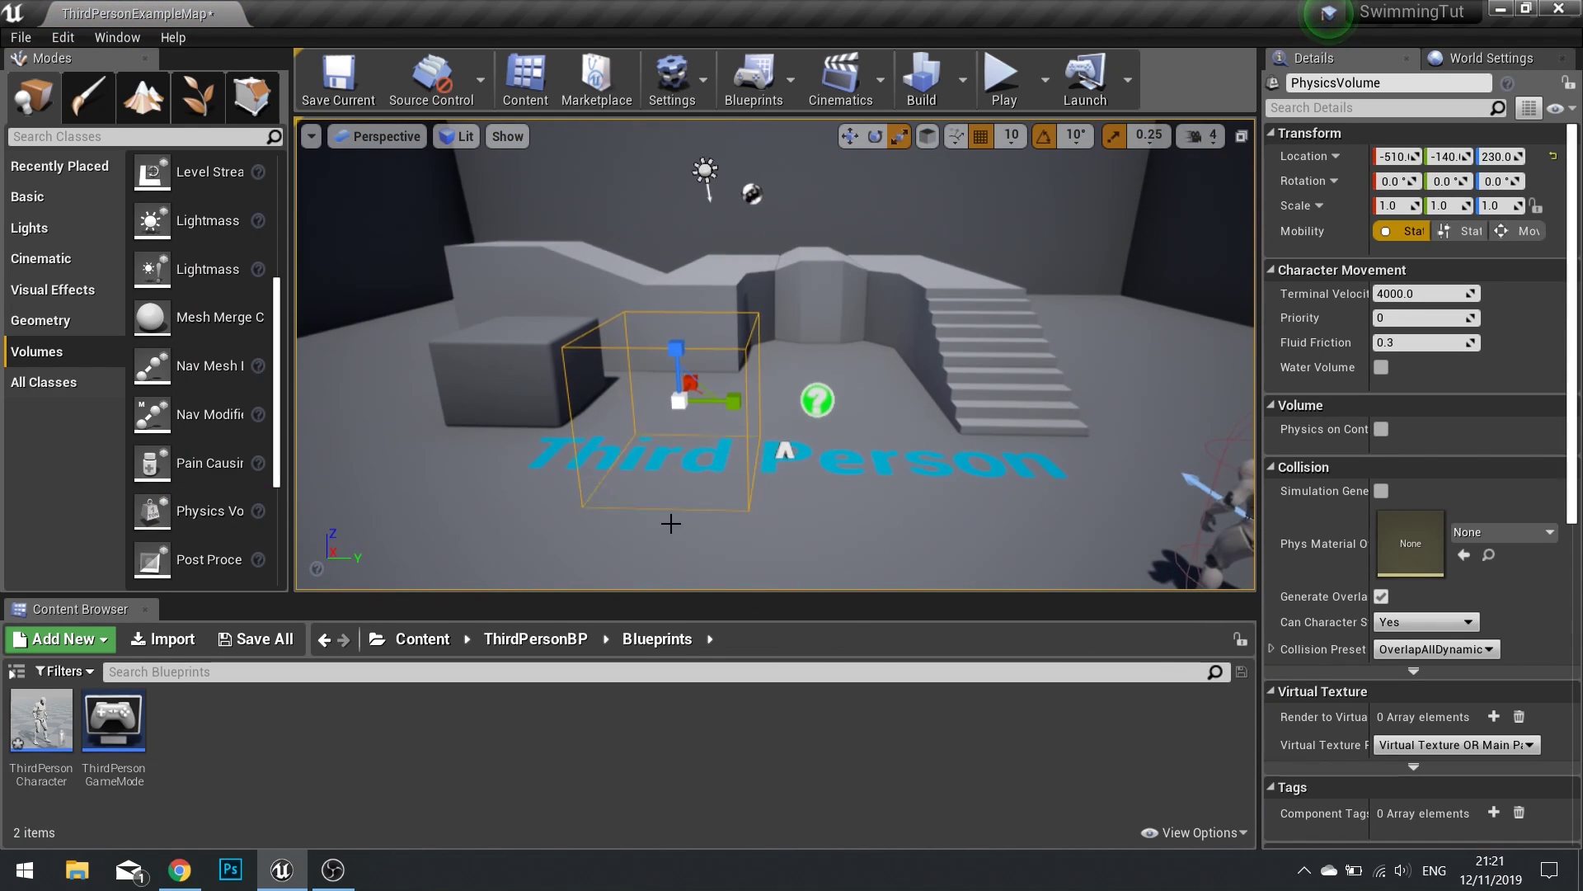
pyautogui.scroll(-5, 1344, 664)
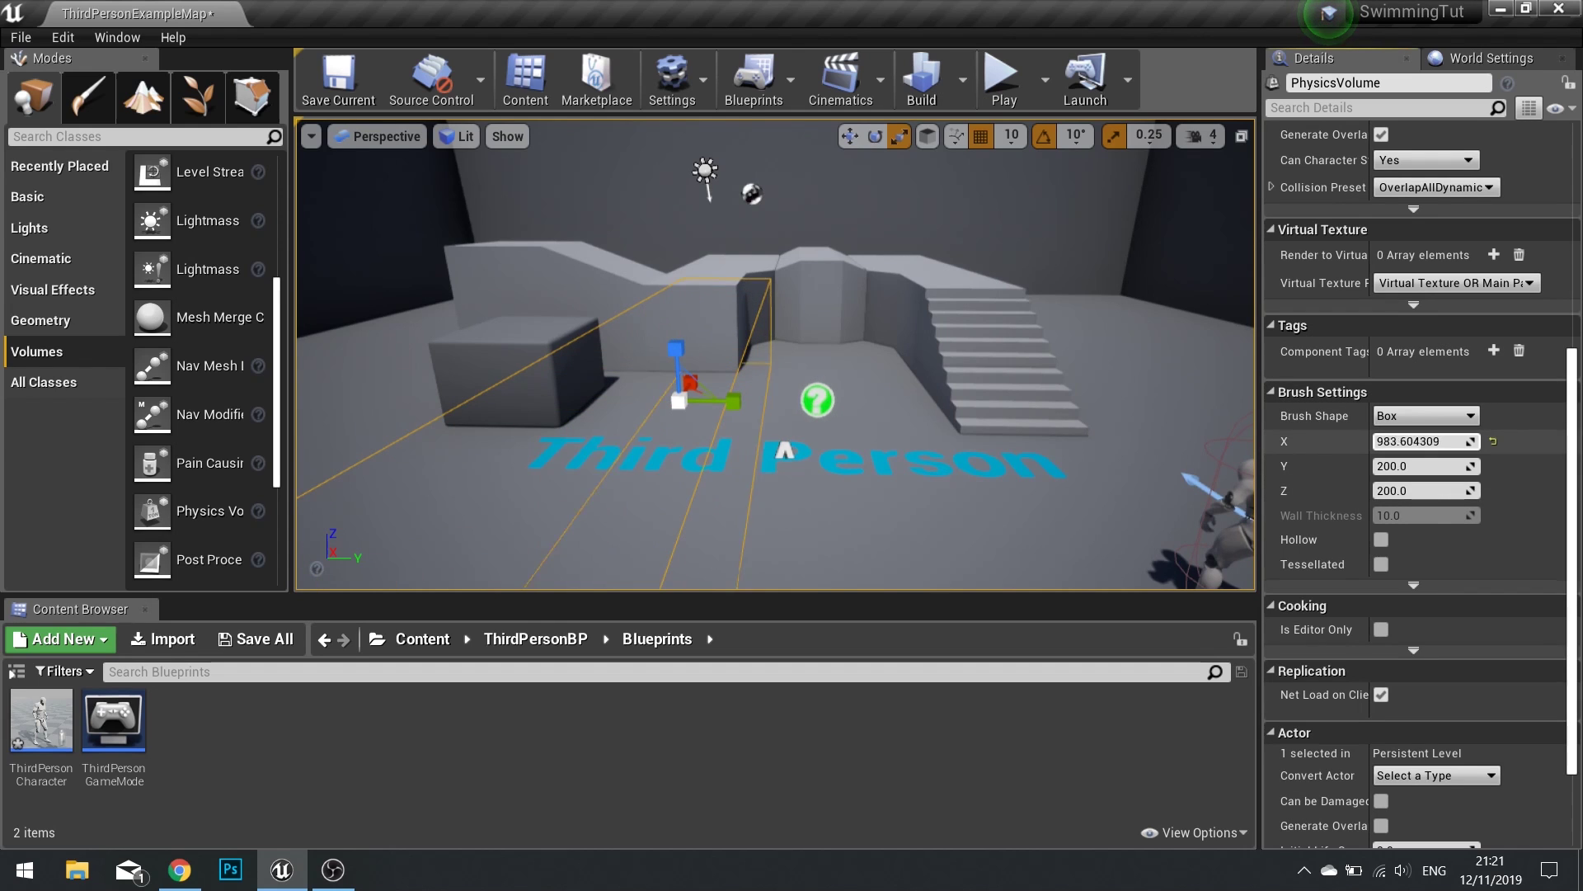
pyautogui.moveTo(1423, 441)
pyautogui.mouseDown()
pyautogui.moveTo(1485, 442)
pyautogui.moveTo(1476, 466)
pyautogui.moveTo(1525, 465)
pyautogui.mouseUp()
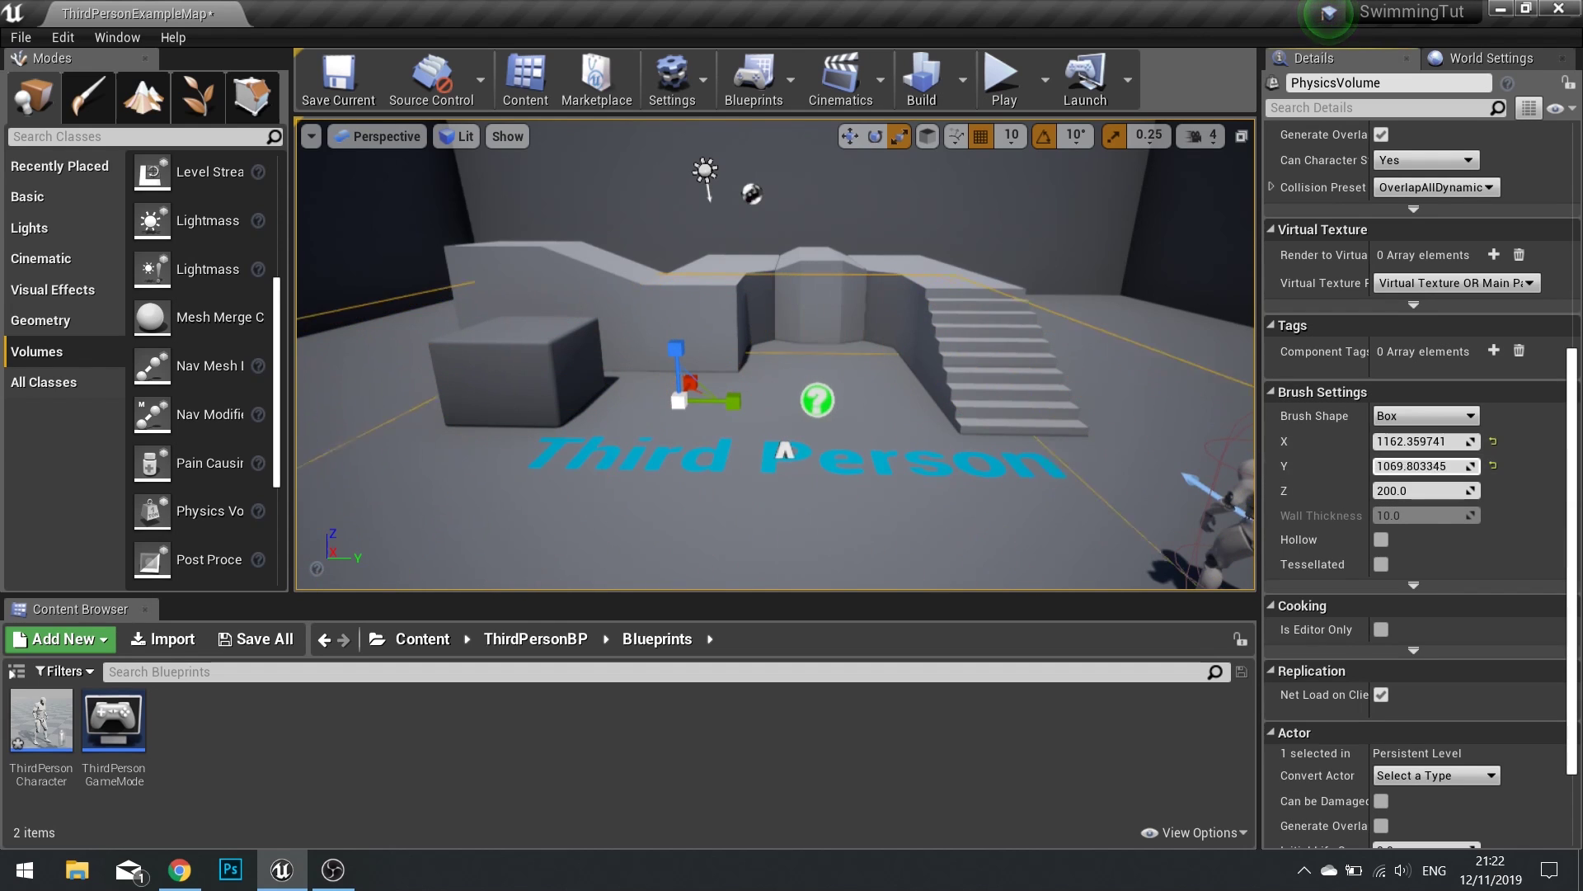
pyautogui.moveTo(1244, 495); pyautogui.dragTo(1197, 524, button='right')
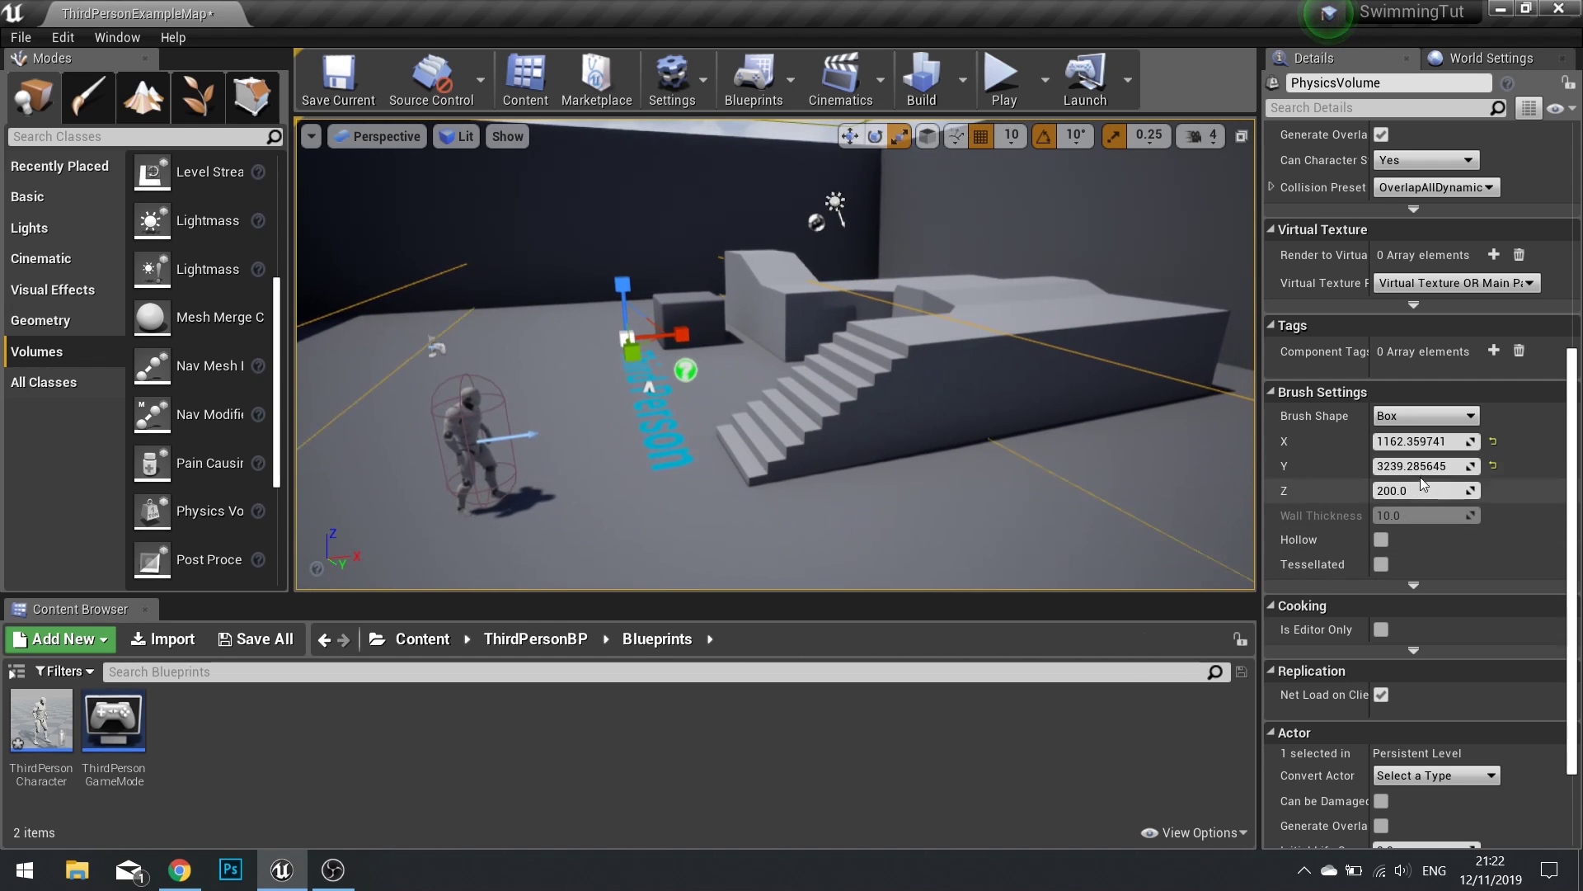
pyautogui.moveTo(1423, 466)
pyautogui.mouseDown()
pyautogui.moveTo(1476, 466)
pyautogui.moveTo(1390, 466)
pyautogui.moveTo(1451, 491)
pyautogui.mouseUp()
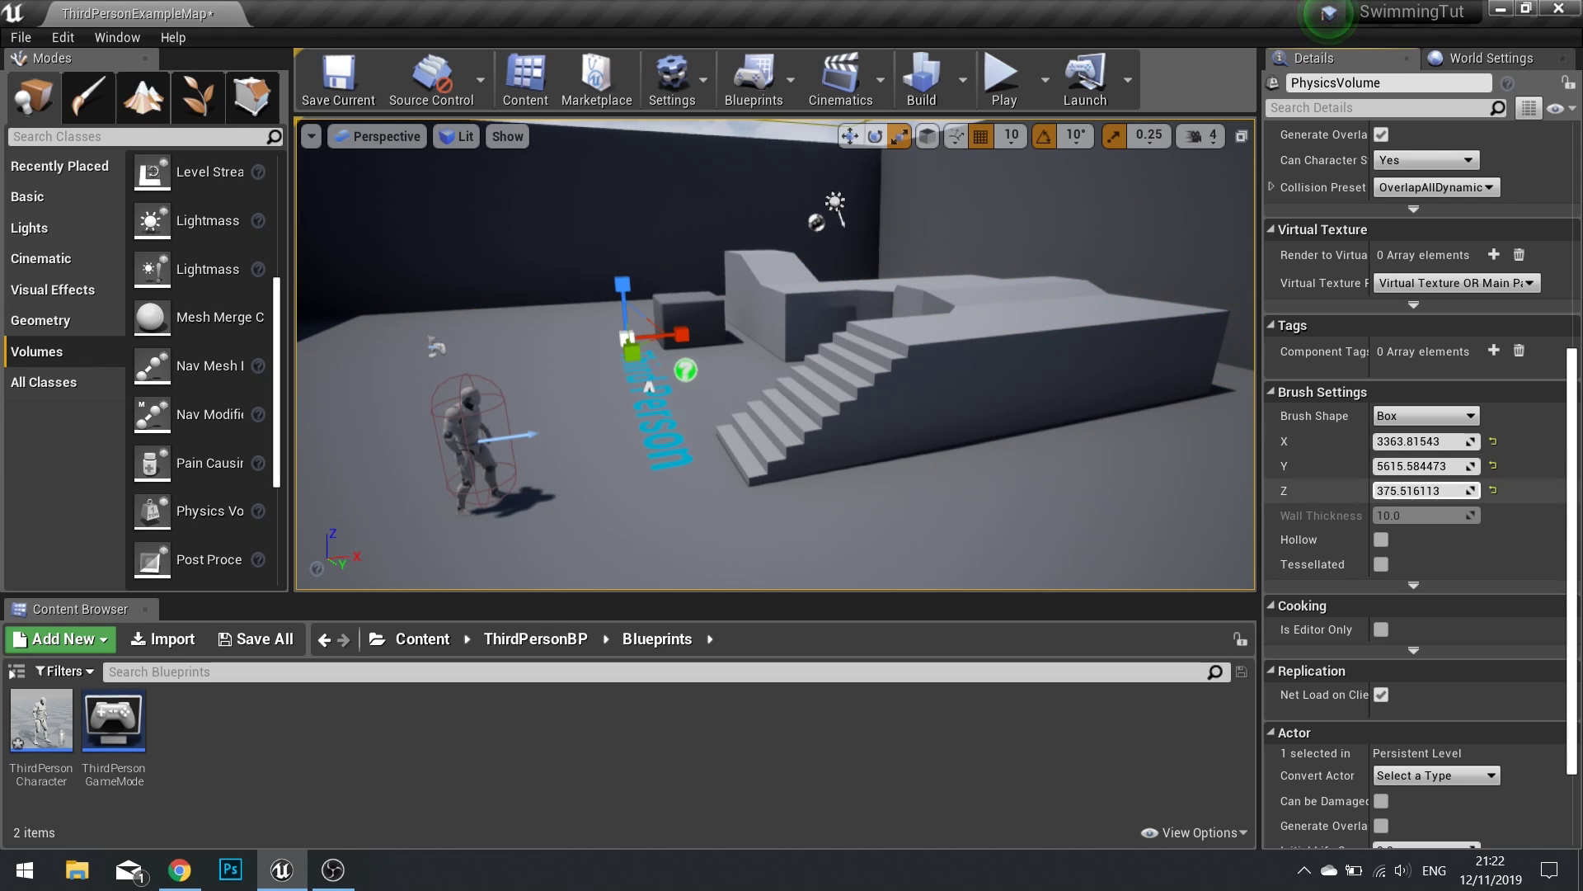
pyautogui.moveTo(868, 356); pyautogui.dragTo(940, 330, button='right')
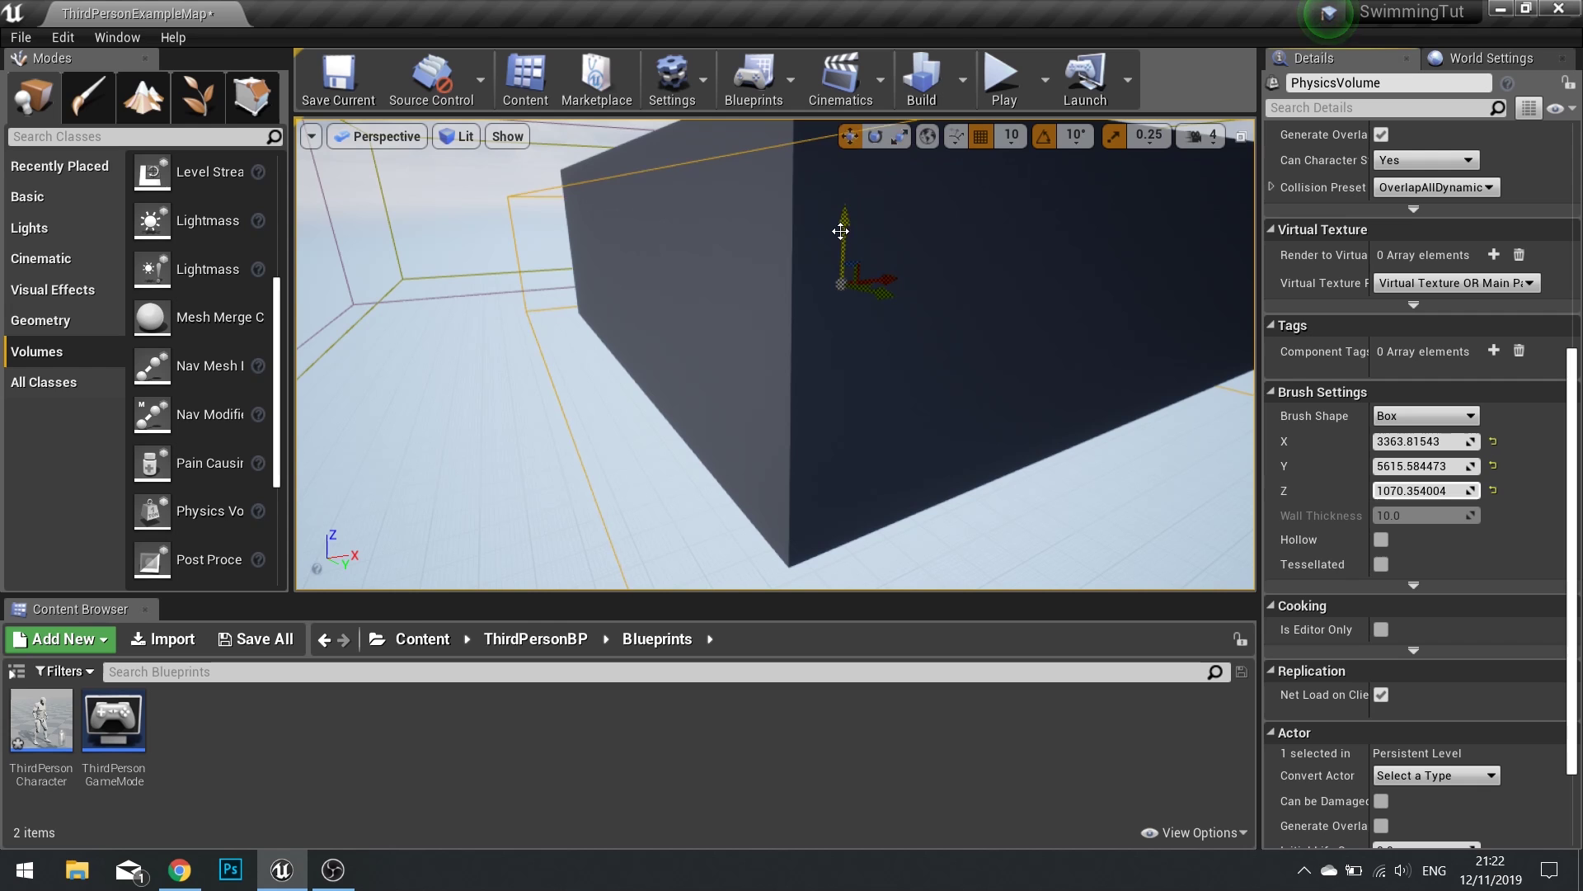
# Lower the physics volume to a Z location of 200 and check its coverage of the walled area
pyautogui.moveTo(820, 323); pyautogui.dragTo(875, 371, button='right')
pyautogui.moveTo(757, 440); pyautogui.dragTo(808, 328, button='right')
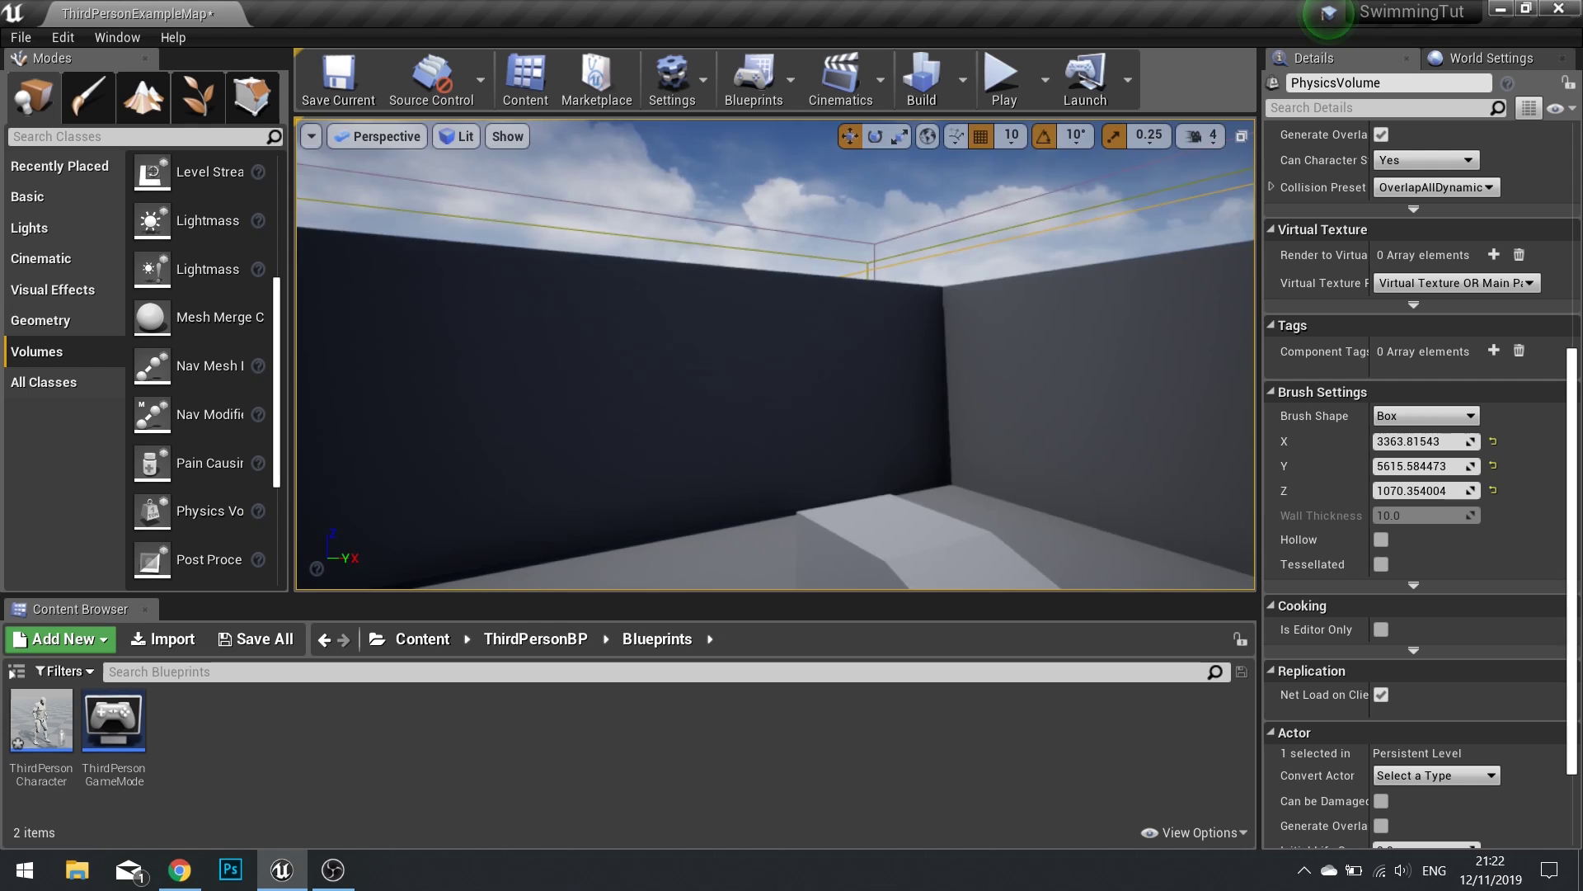
pyautogui.moveTo(808, 328); pyautogui.dragTo(589, 384, button='right')
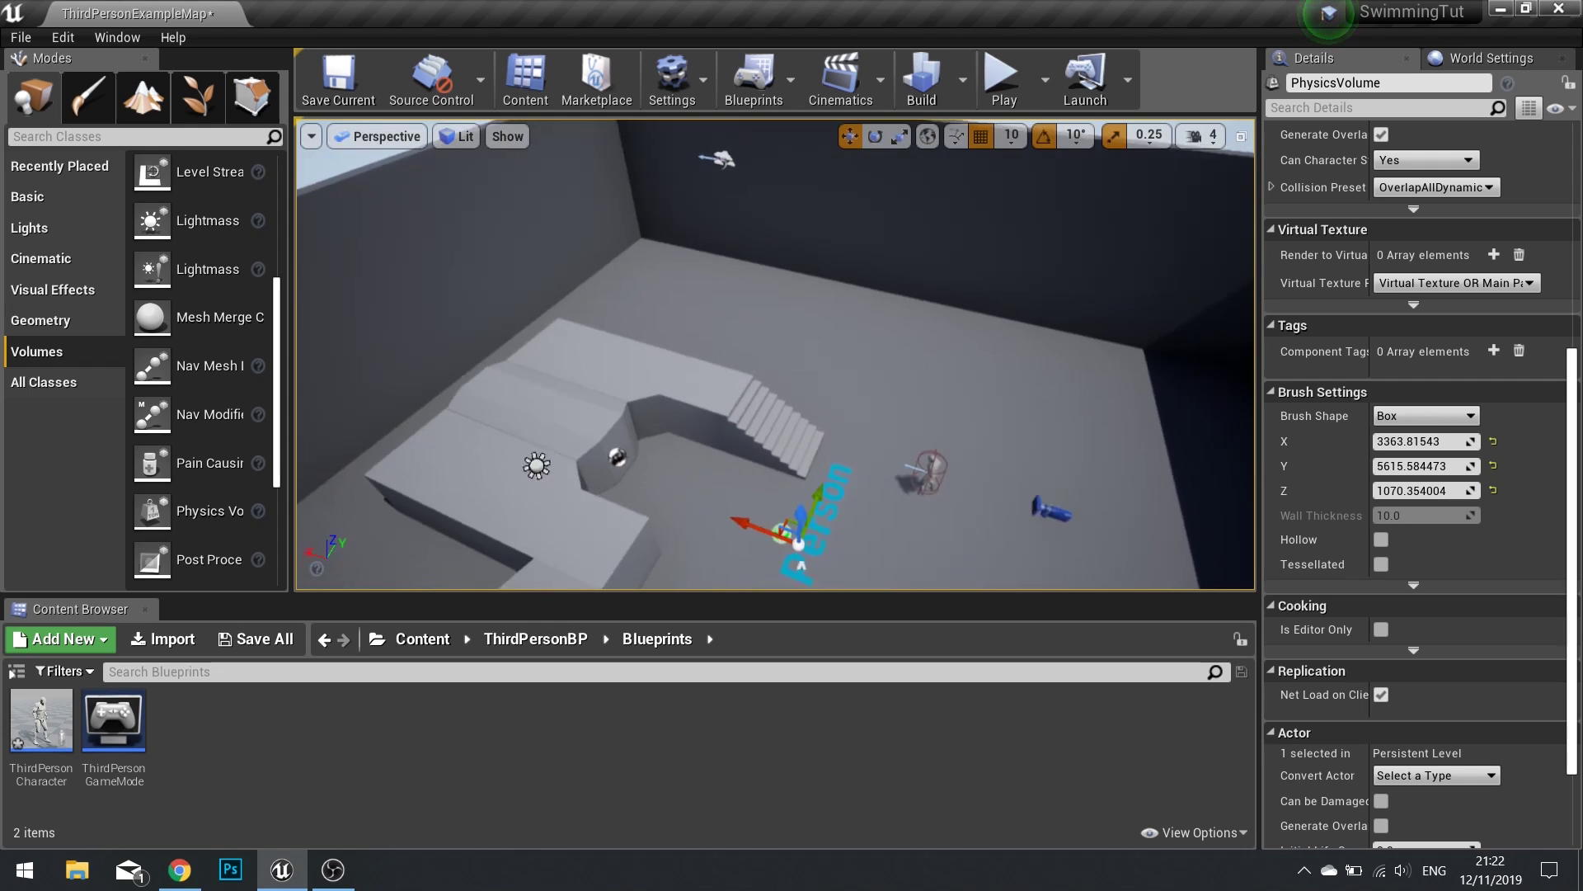
pyautogui.moveTo(790, 369); pyautogui.dragTo(908, 345, button='right')
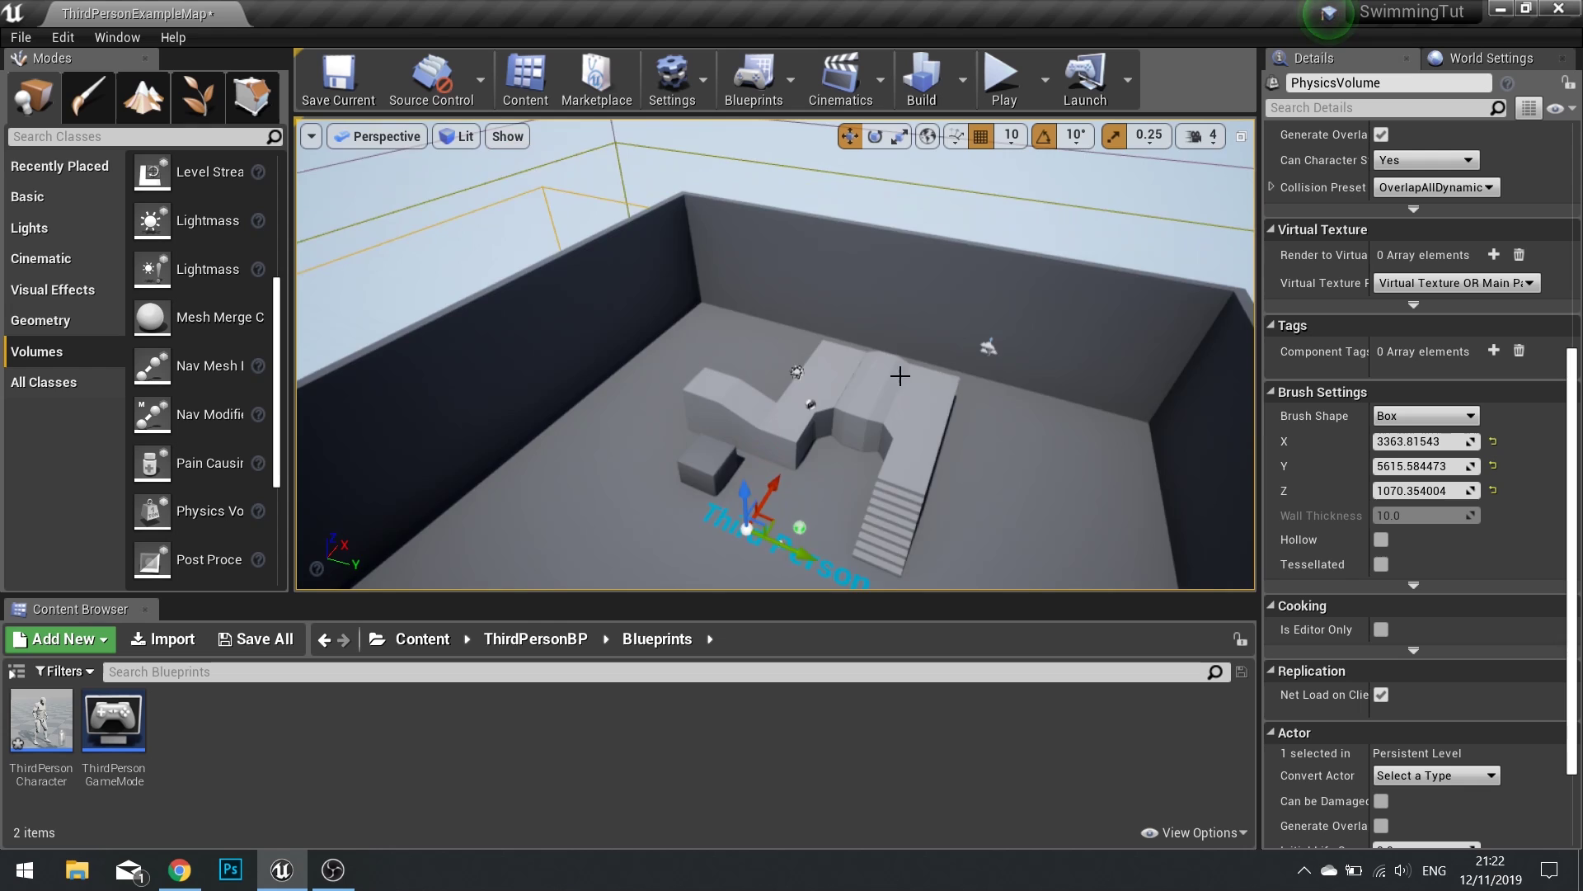
pyautogui.moveTo(900, 376)
pyautogui.mouseDown(button='right')
pyautogui.moveTo(989, 355)
pyautogui.moveTo(701, 305)
pyautogui.moveTo(816, 380)
pyautogui.moveTo(800, 359)
pyautogui.moveTo(894, 378)
pyautogui.mouseUp(button='right')
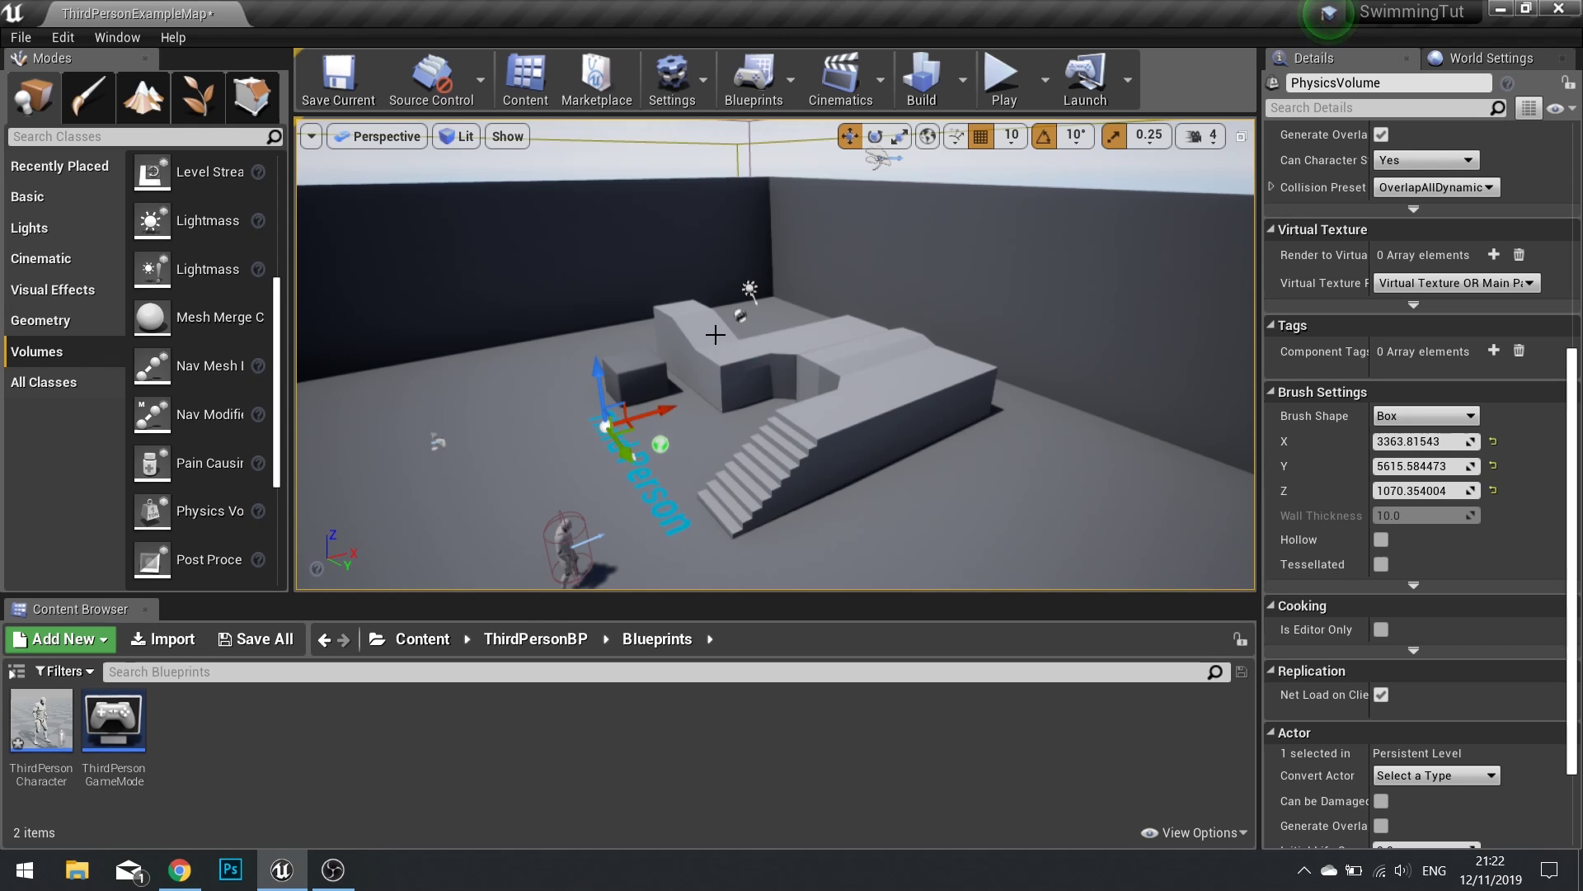
# Duplicate the RightArm_StaticMesh block beside the stairs, shift the copy along Y to the side wall and raise it high above the floor
pyautogui.click(905, 392)
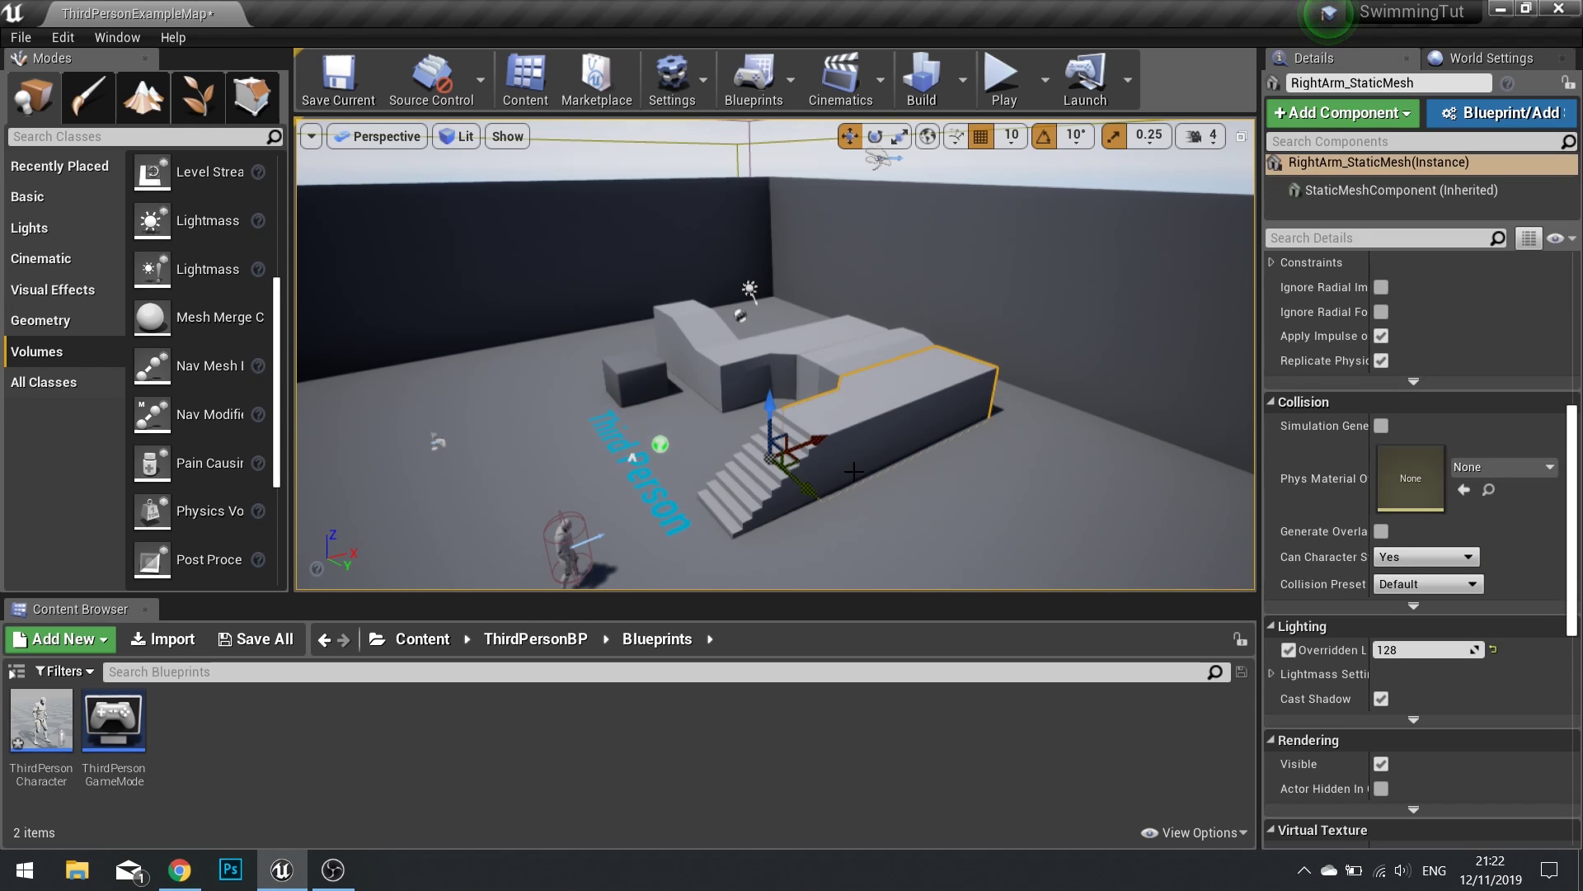
pyautogui.moveTo(884, 450); pyautogui.dragTo(1072, 450, button='right')
pyautogui.press('a')
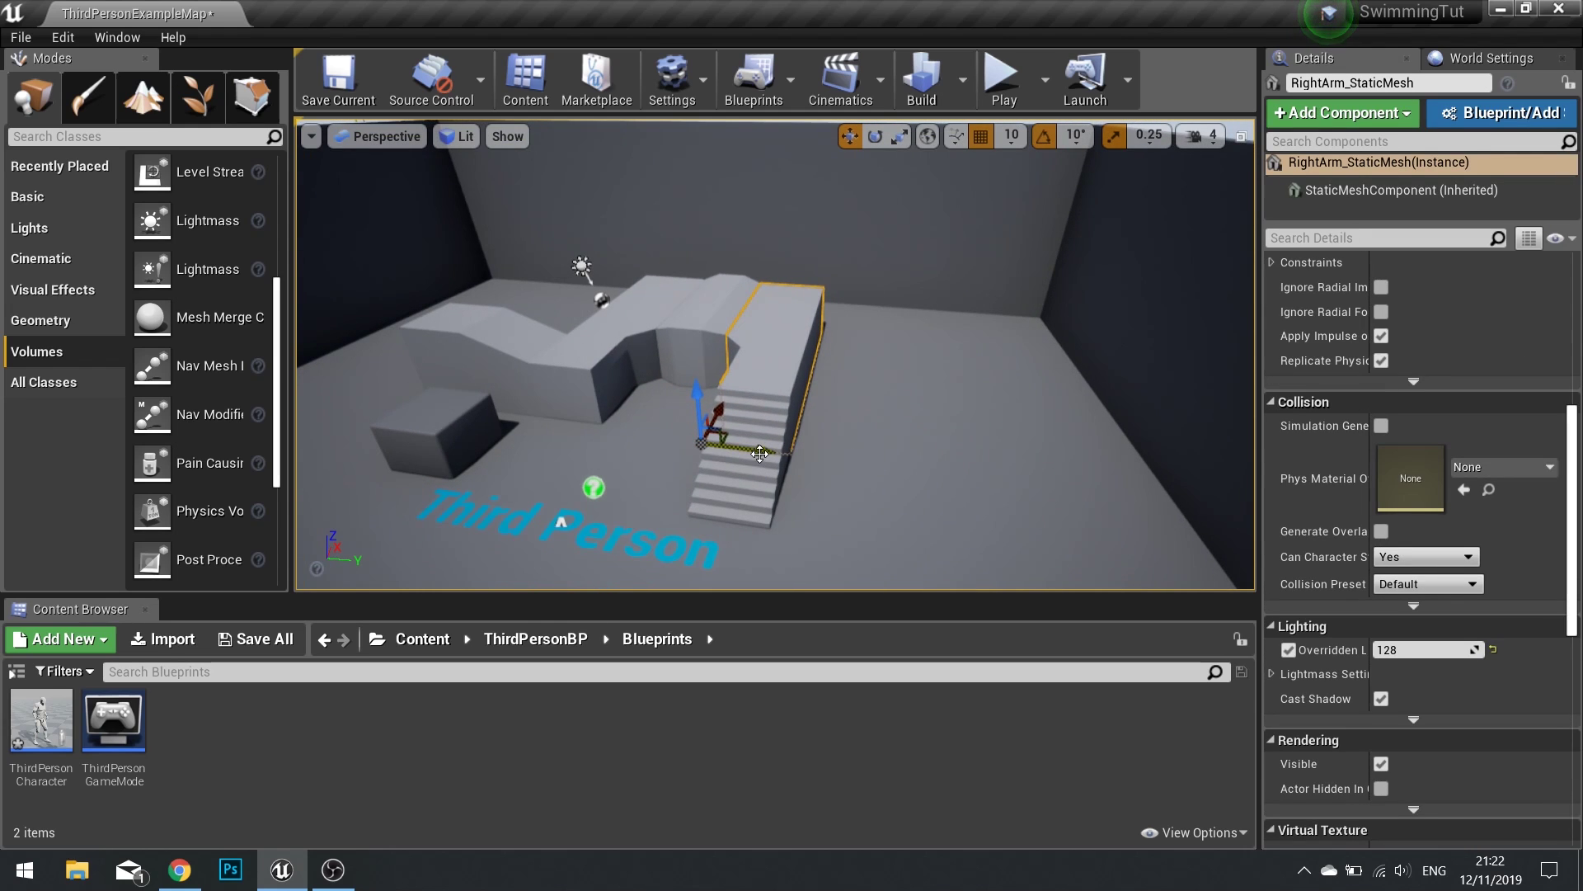
pyautogui.keyDown('alt'); pyautogui.moveTo(759, 453); pyautogui.dragTo(1150, 479); pyautogui.keyUp('alt')
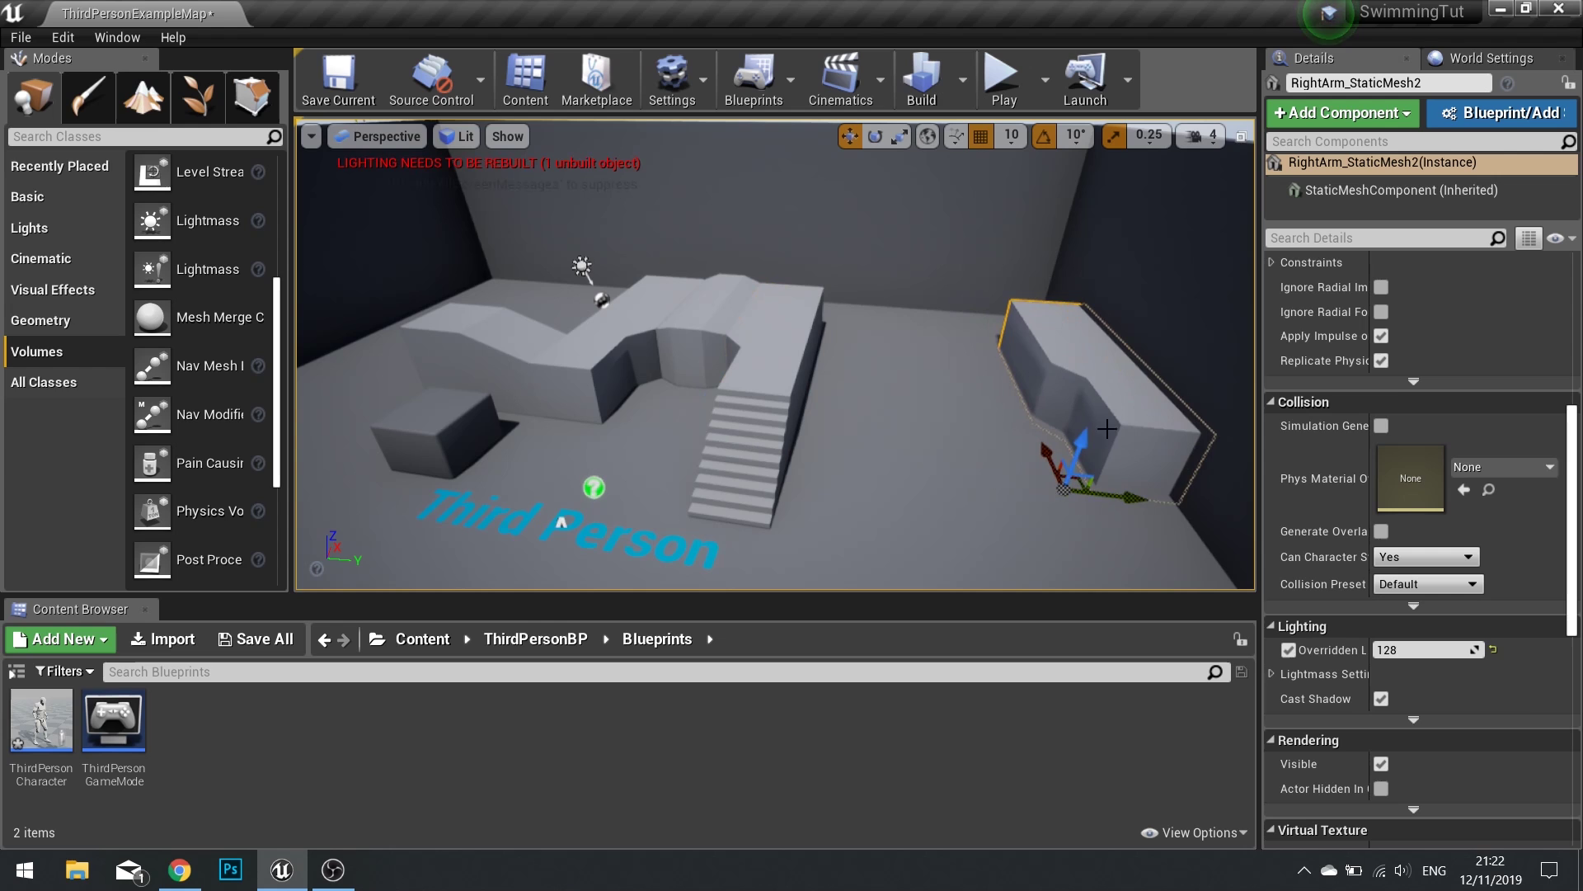
pyautogui.moveTo(1081, 437); pyautogui.dragTo(1170, 193)
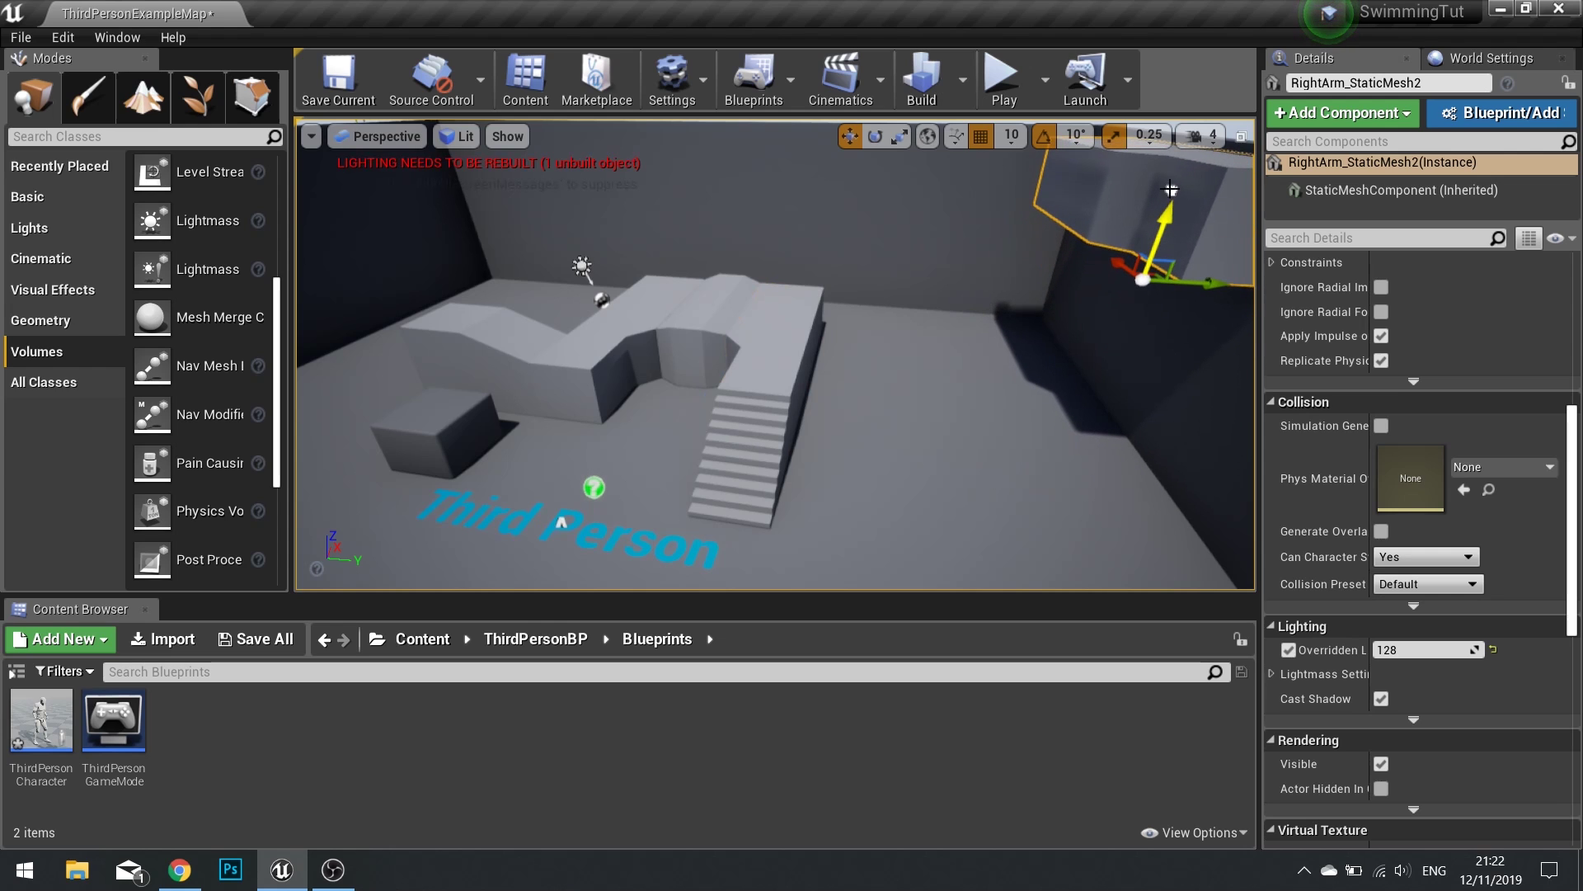
# Enable Water Volume on the physics volume surrounding the room
pyautogui.moveTo(1035, 417); pyautogui.dragTo(1047, 382, button='right')
pyautogui.click(1085, 356)
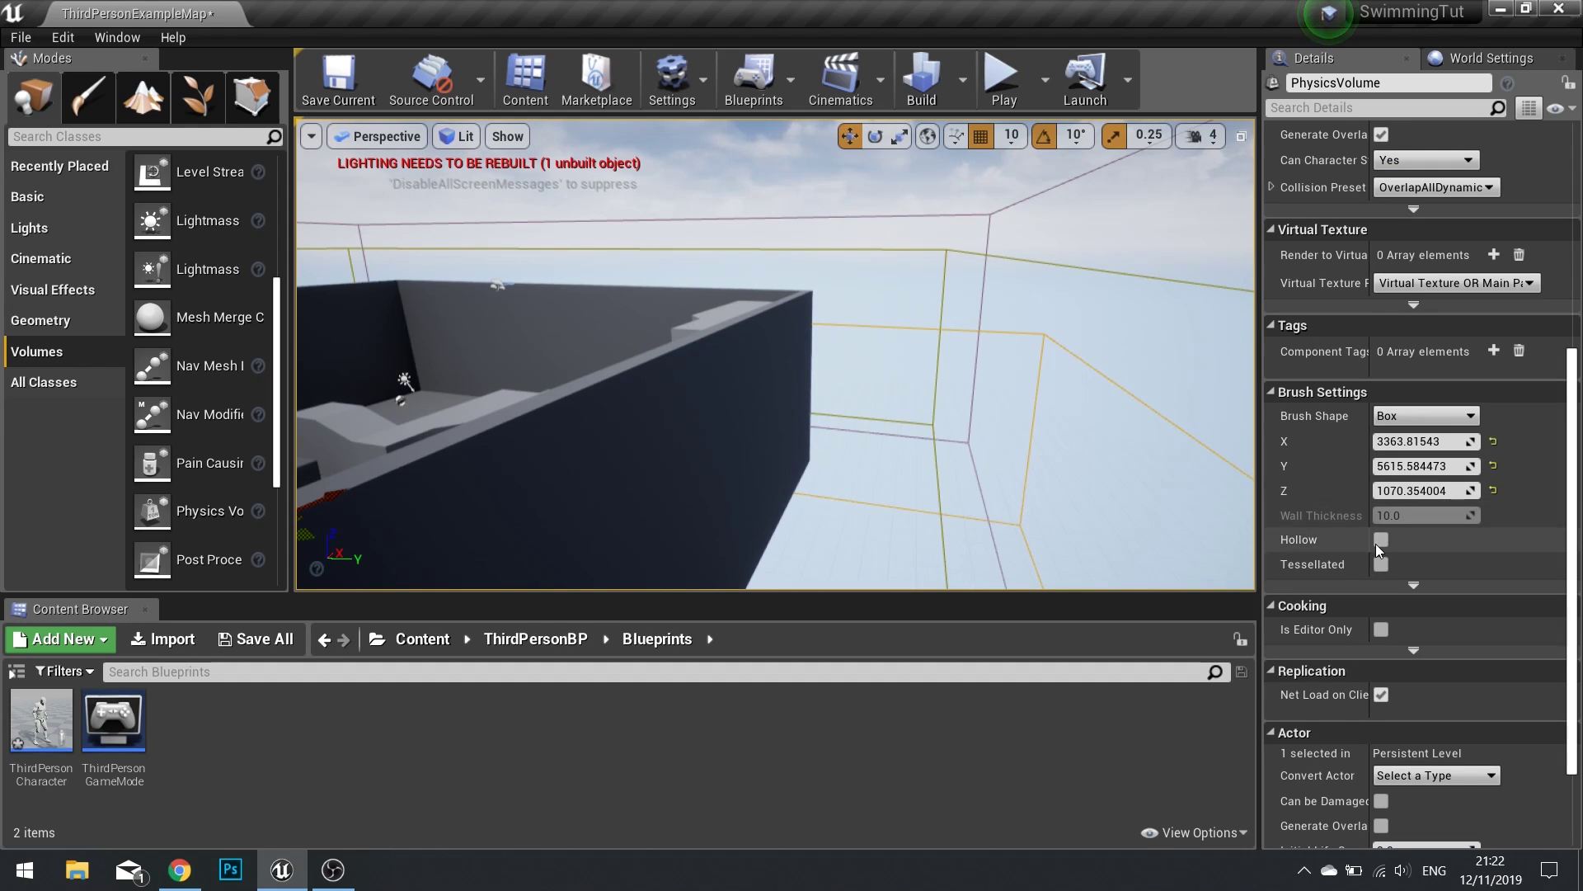
pyautogui.scroll(10, 1377, 540)
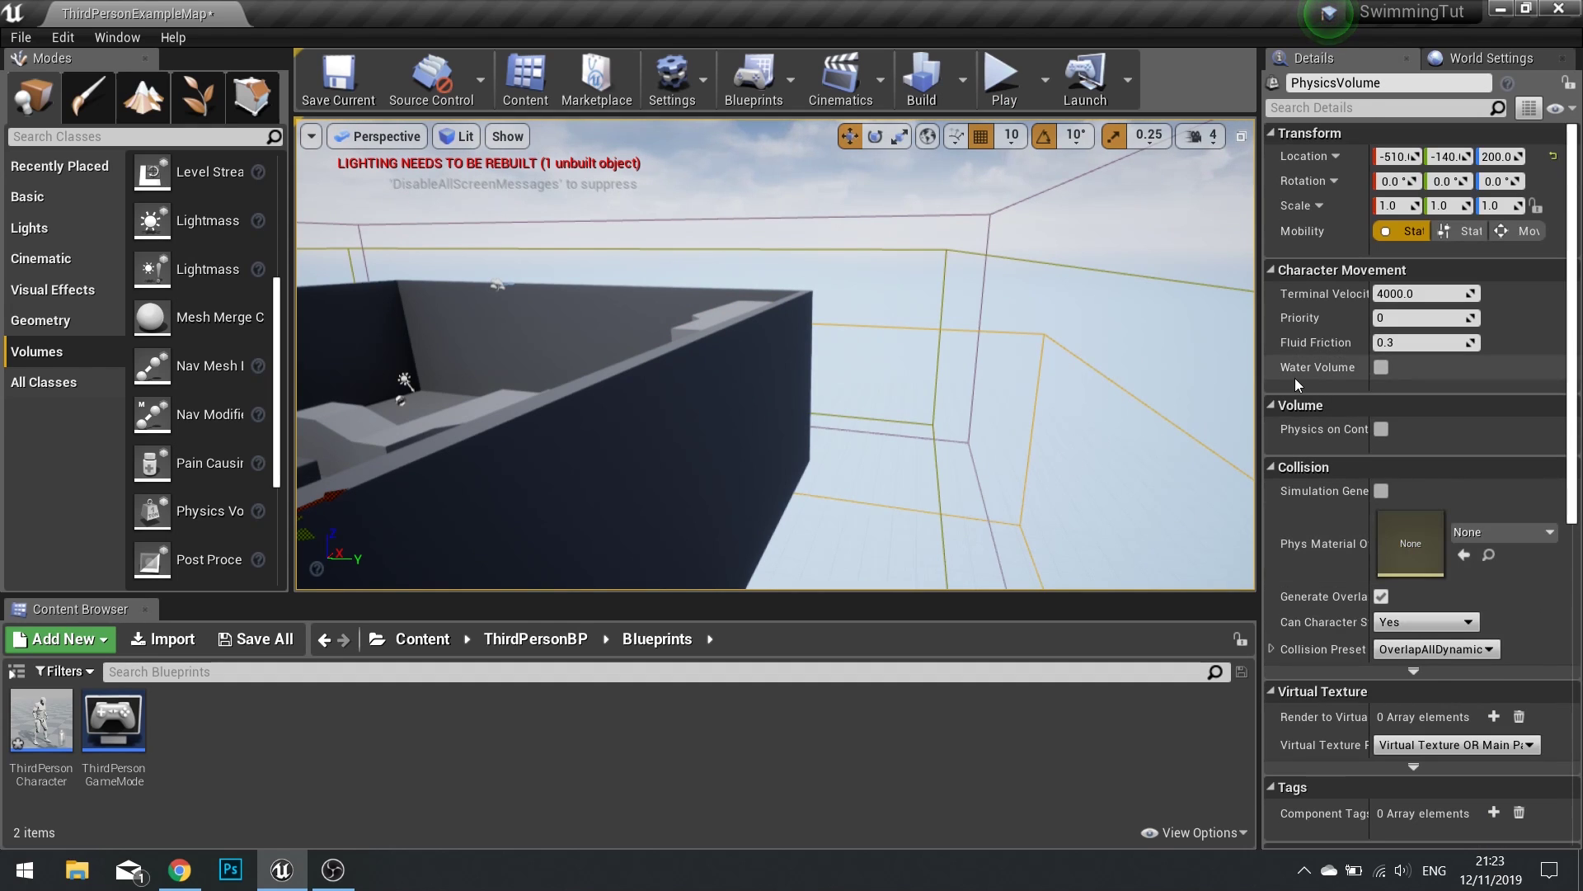
pyautogui.click(1381, 367)
pyautogui.moveTo(1096, 401); pyautogui.dragTo(948, 307, button='right')
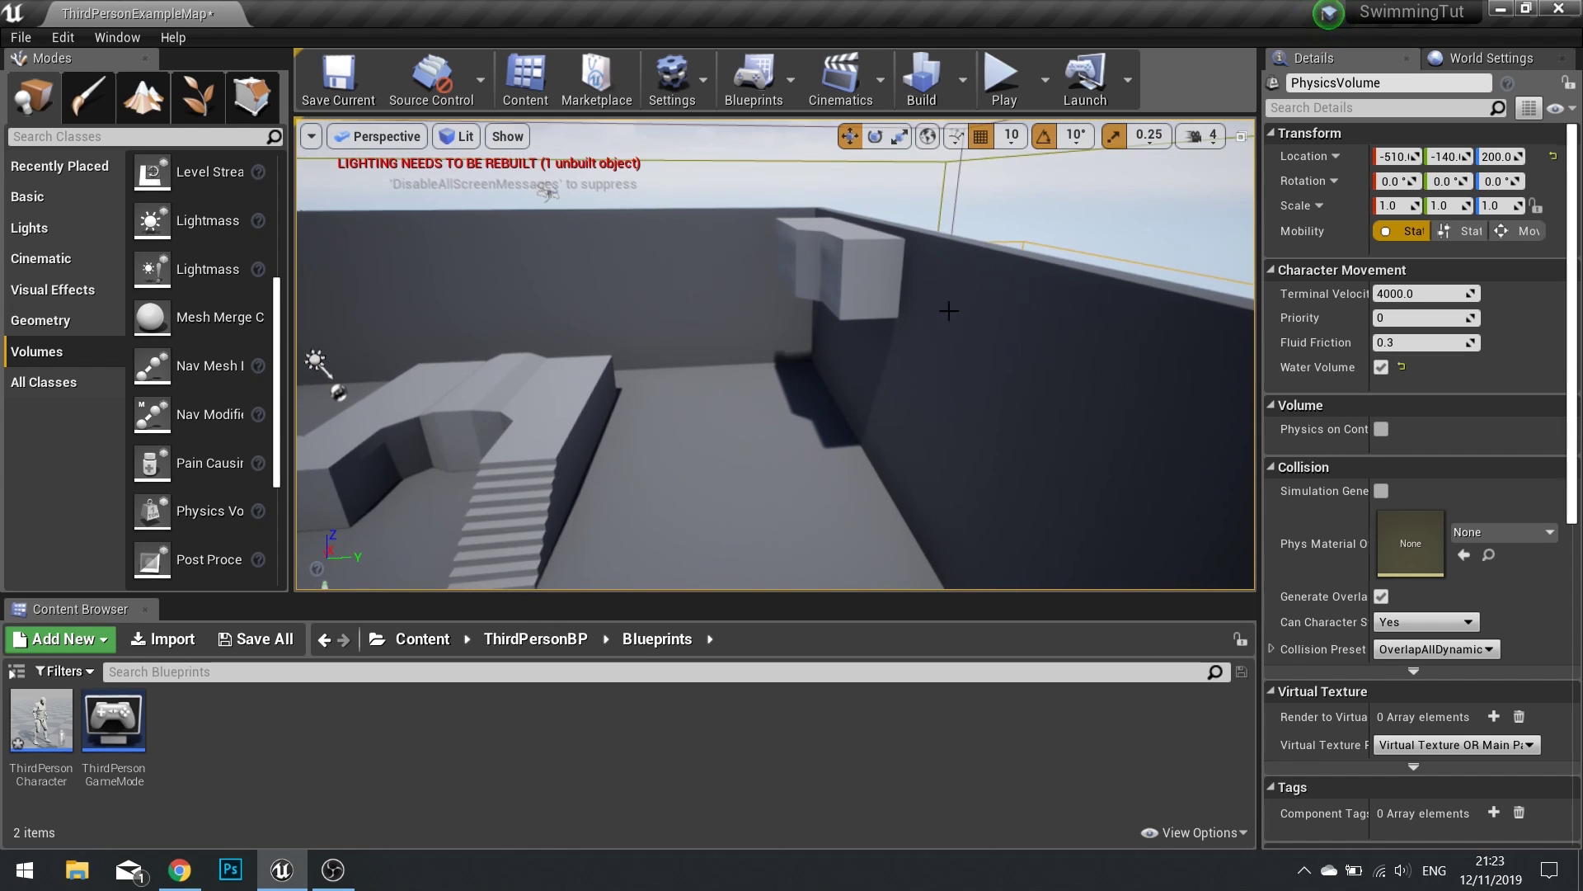
# Play-test the level, moving the character up the stairs and around the room to check its behaviour in the water volume, and end the session
pyautogui.click(1001, 94)
pyautogui.press('w')
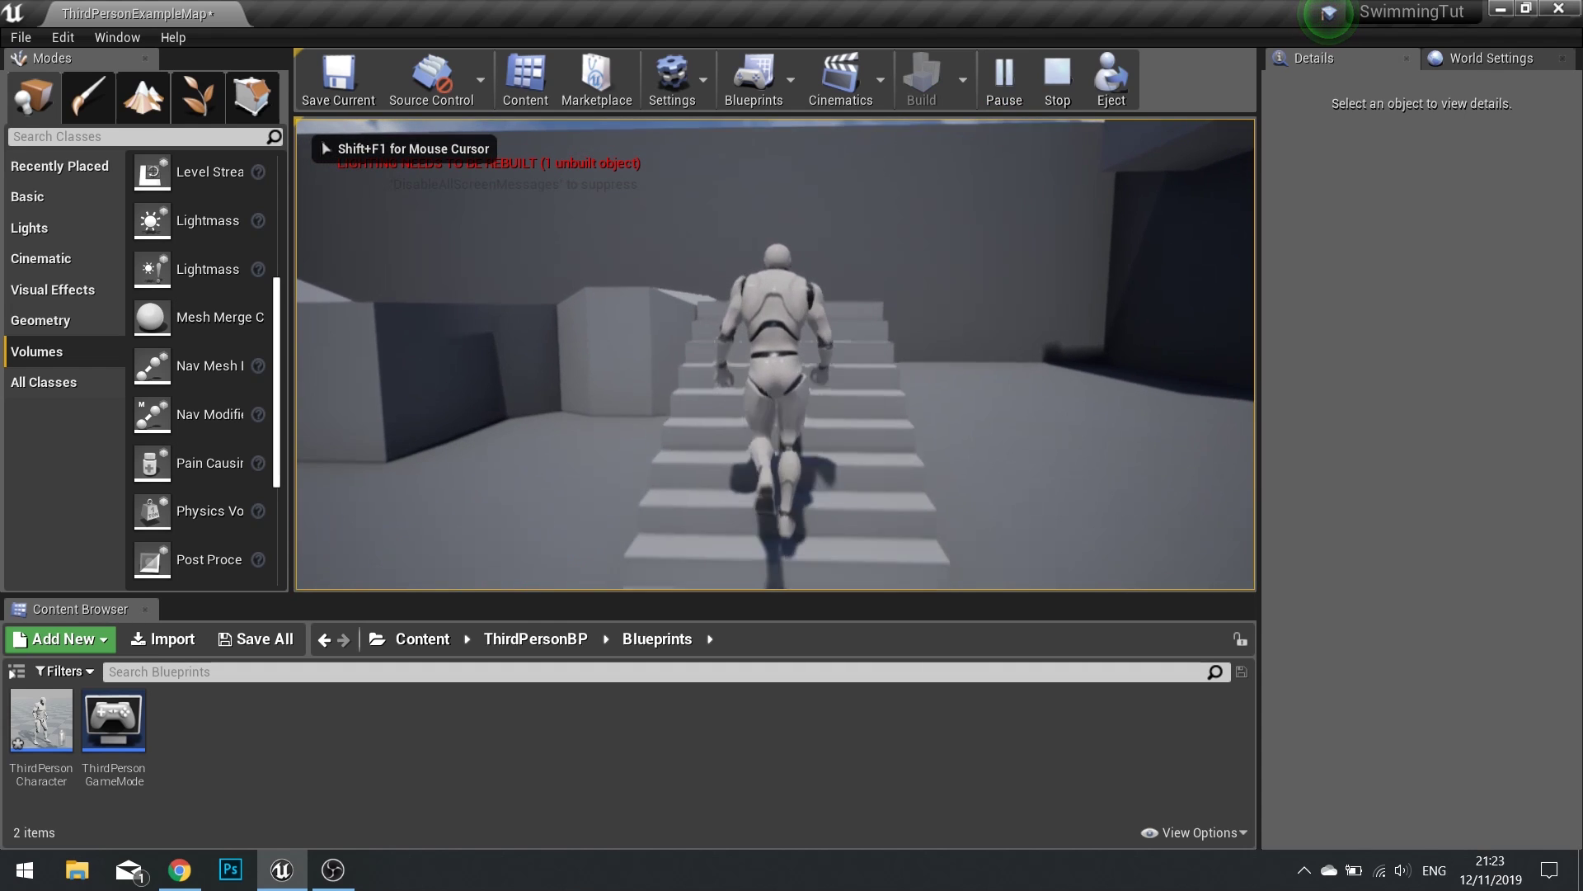
pyautogui.press('d')
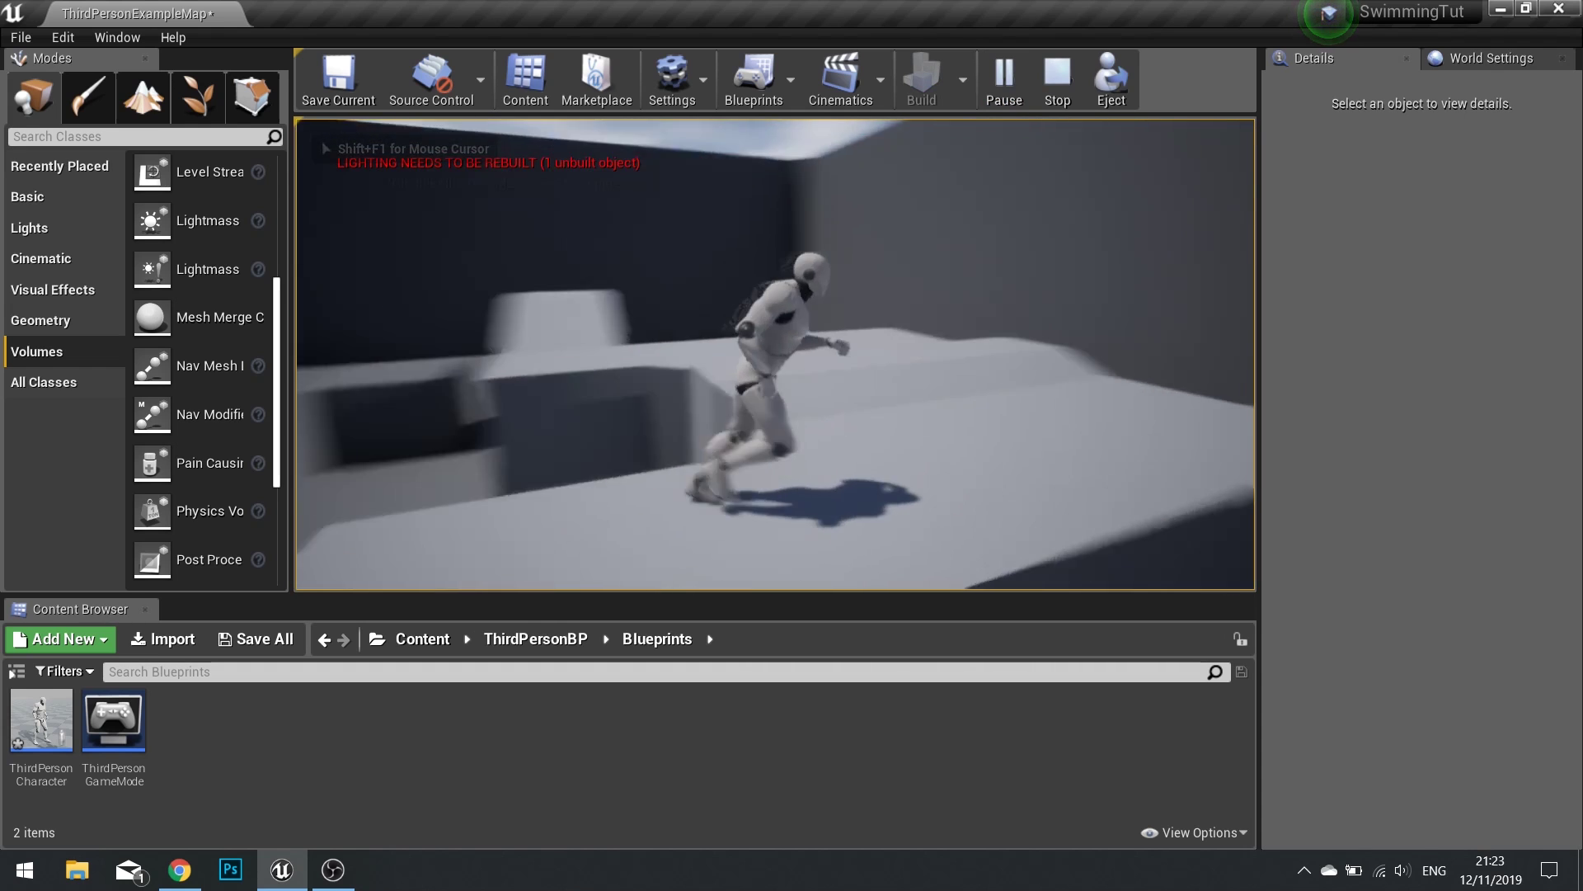
pyautogui.press('s')
pyautogui.press('a')
pyautogui.press('w')
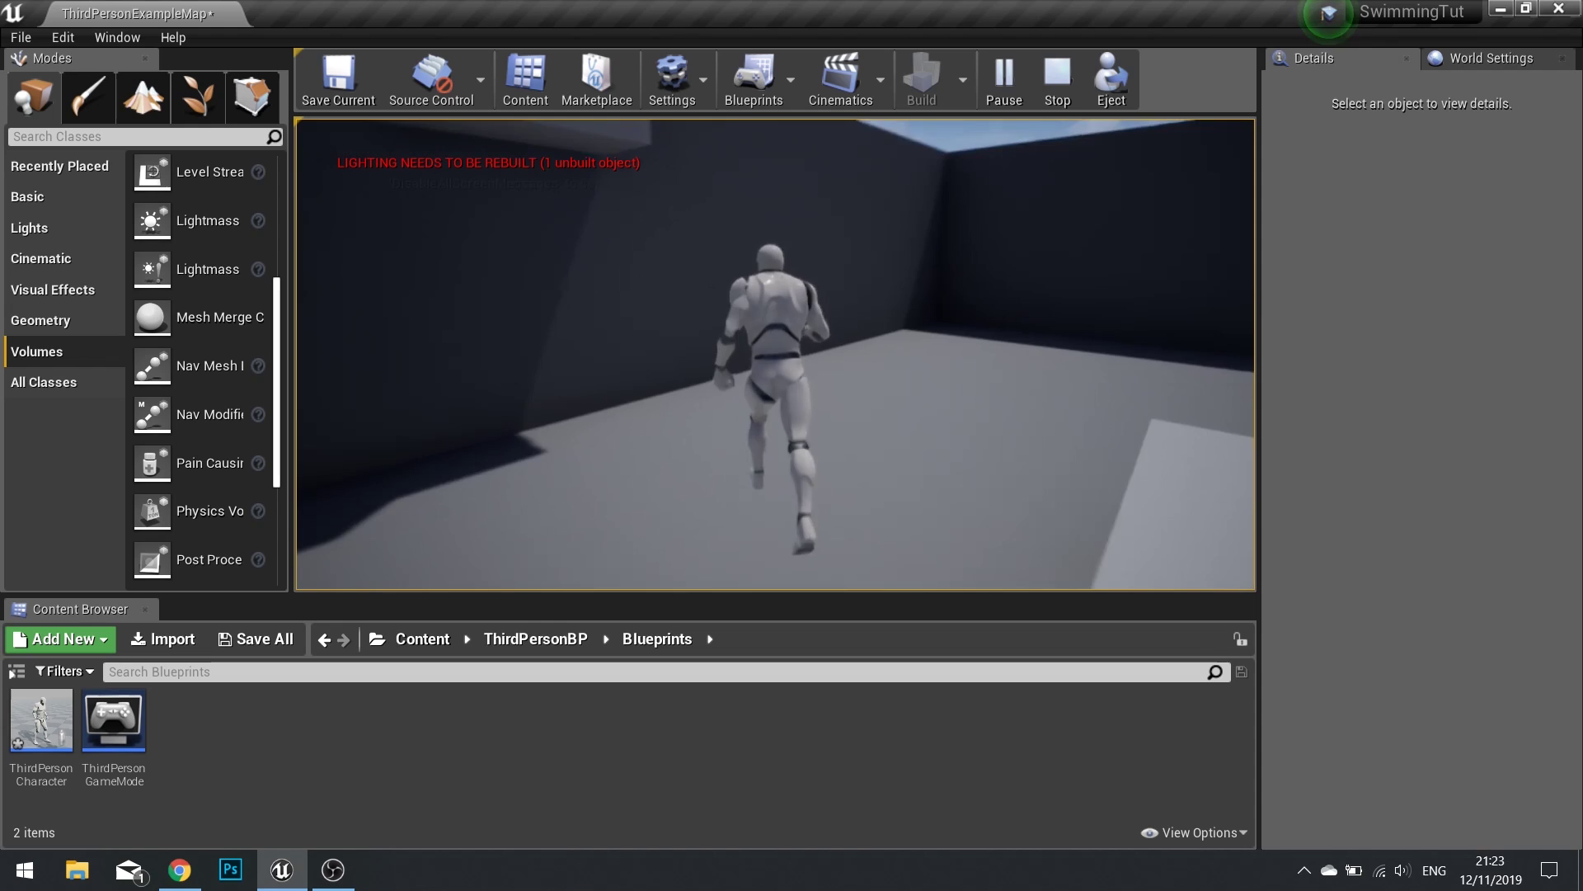
pyautogui.press('a')
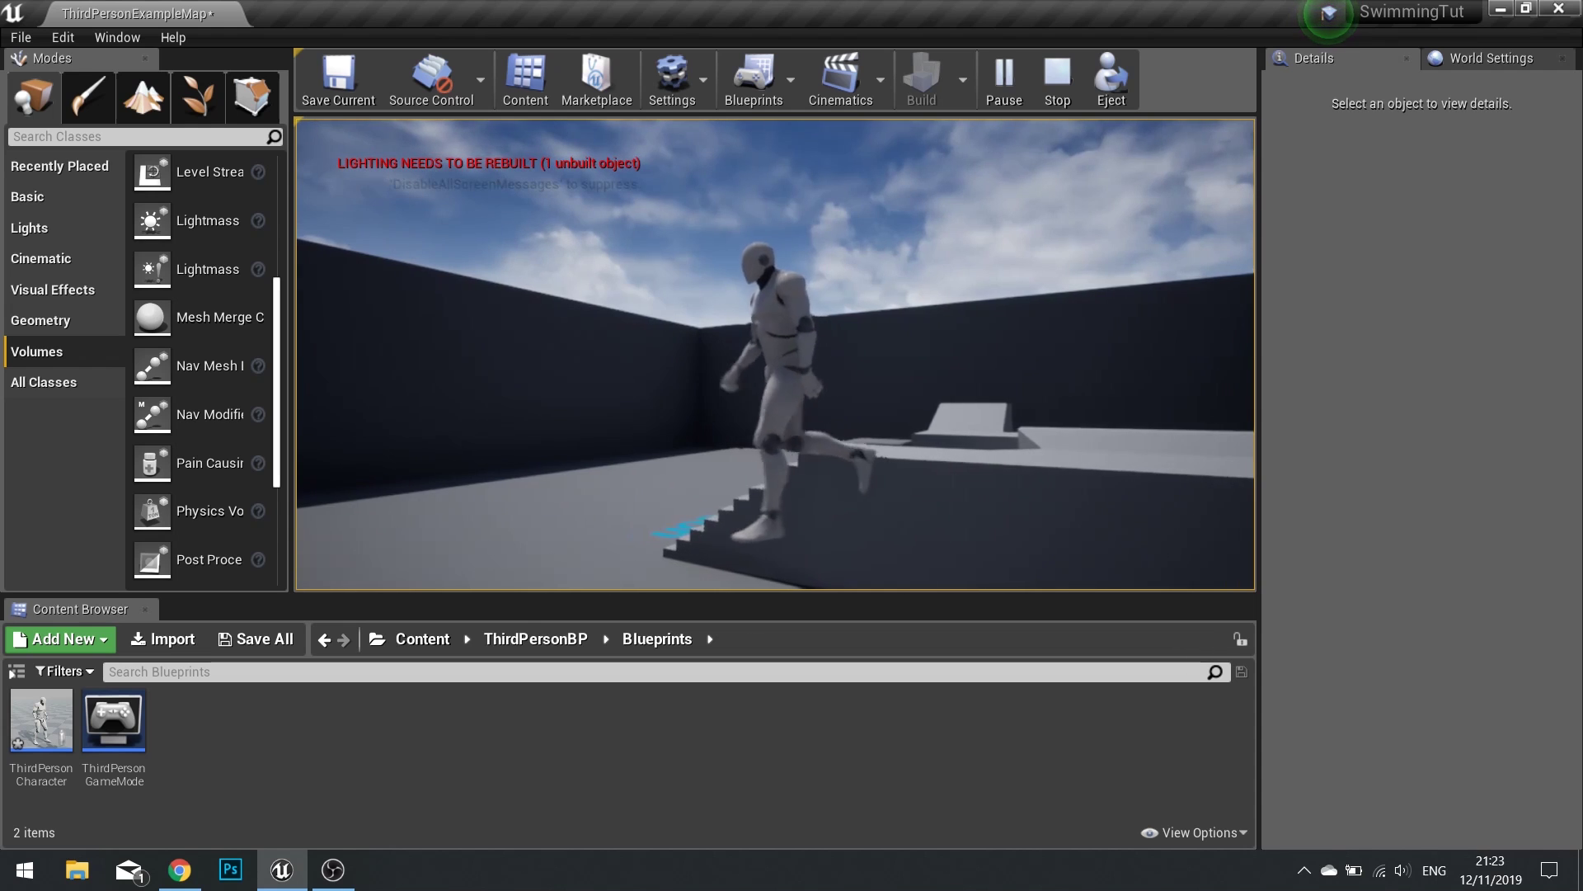
pyautogui.press('w')
pyautogui.press('d')
pyautogui.press('w')
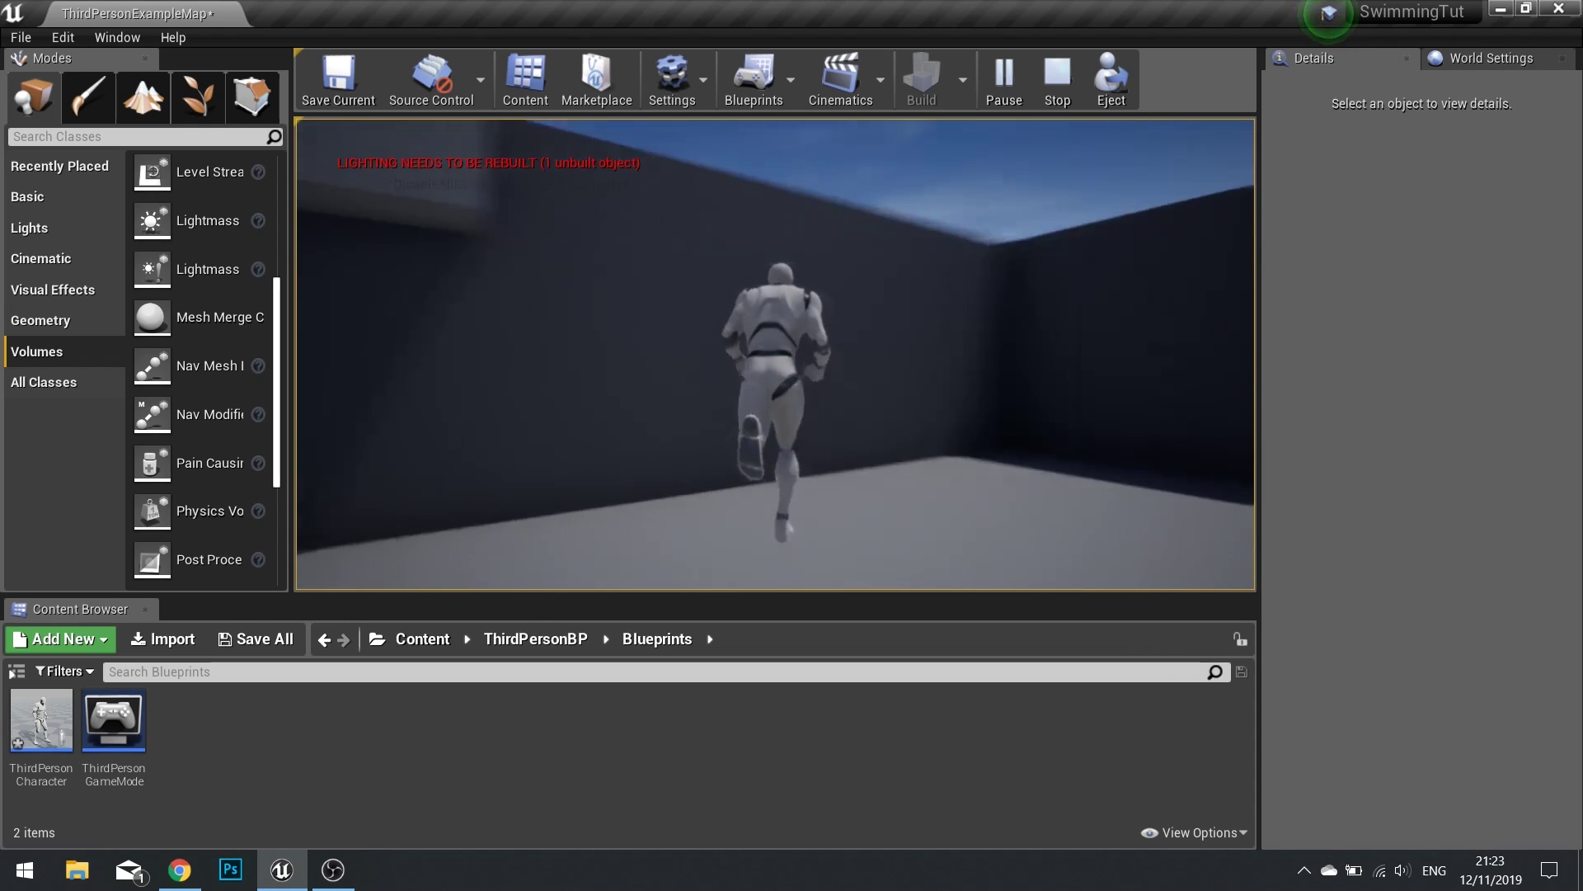
pyautogui.press('Escape')
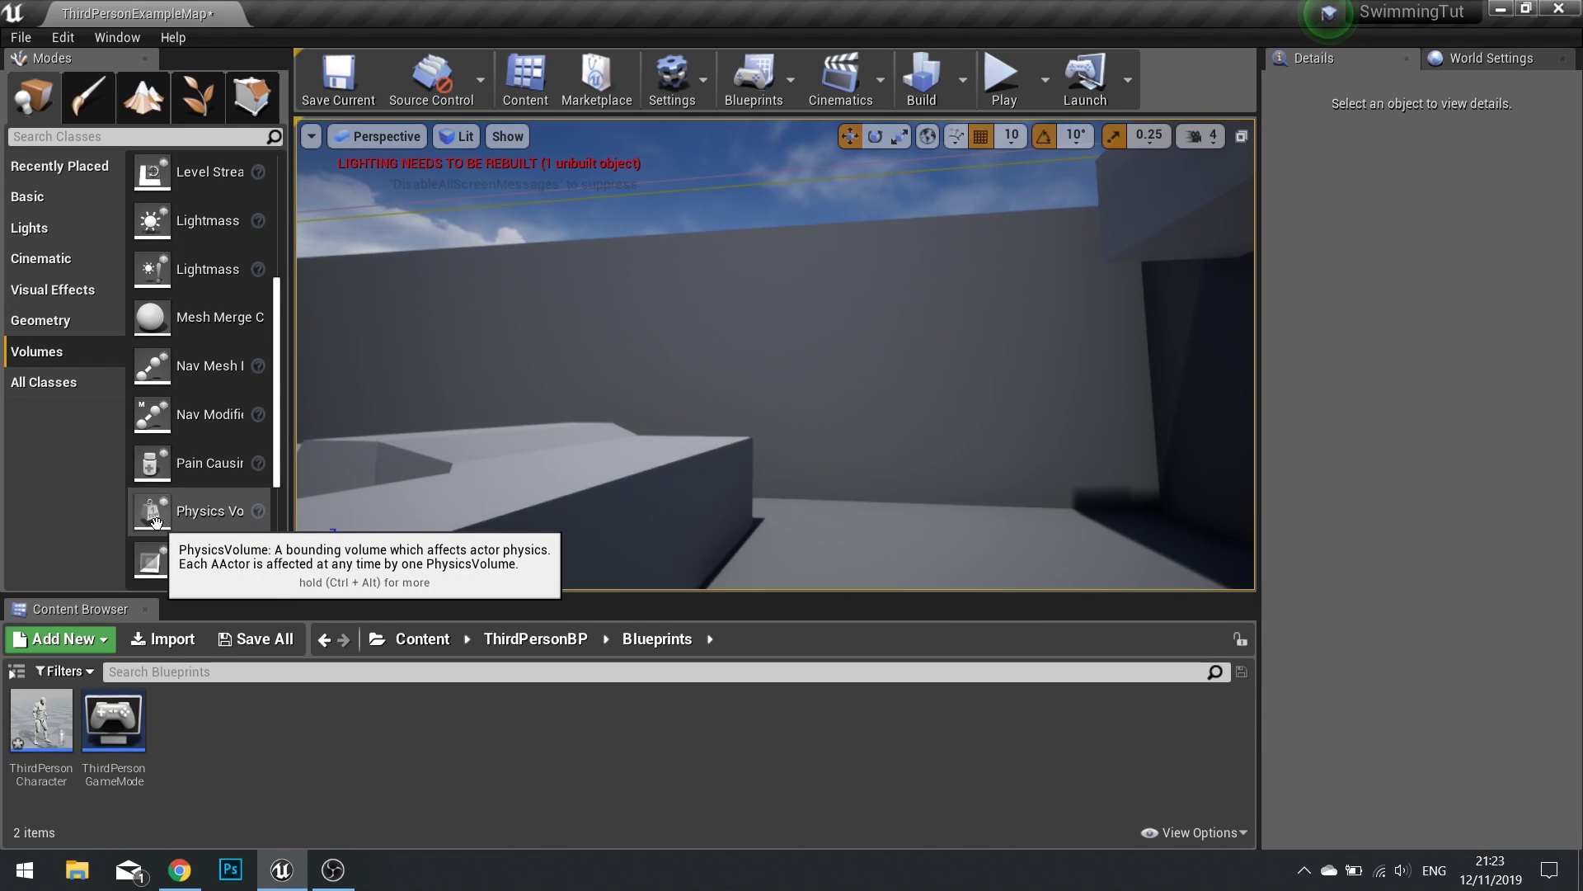
# Set the swimming Buoyancy of ThirdPersonCharacter's CharacterMovement component to 1.3 and compile the blueprint
pyautogui.doubleClick(42, 719)
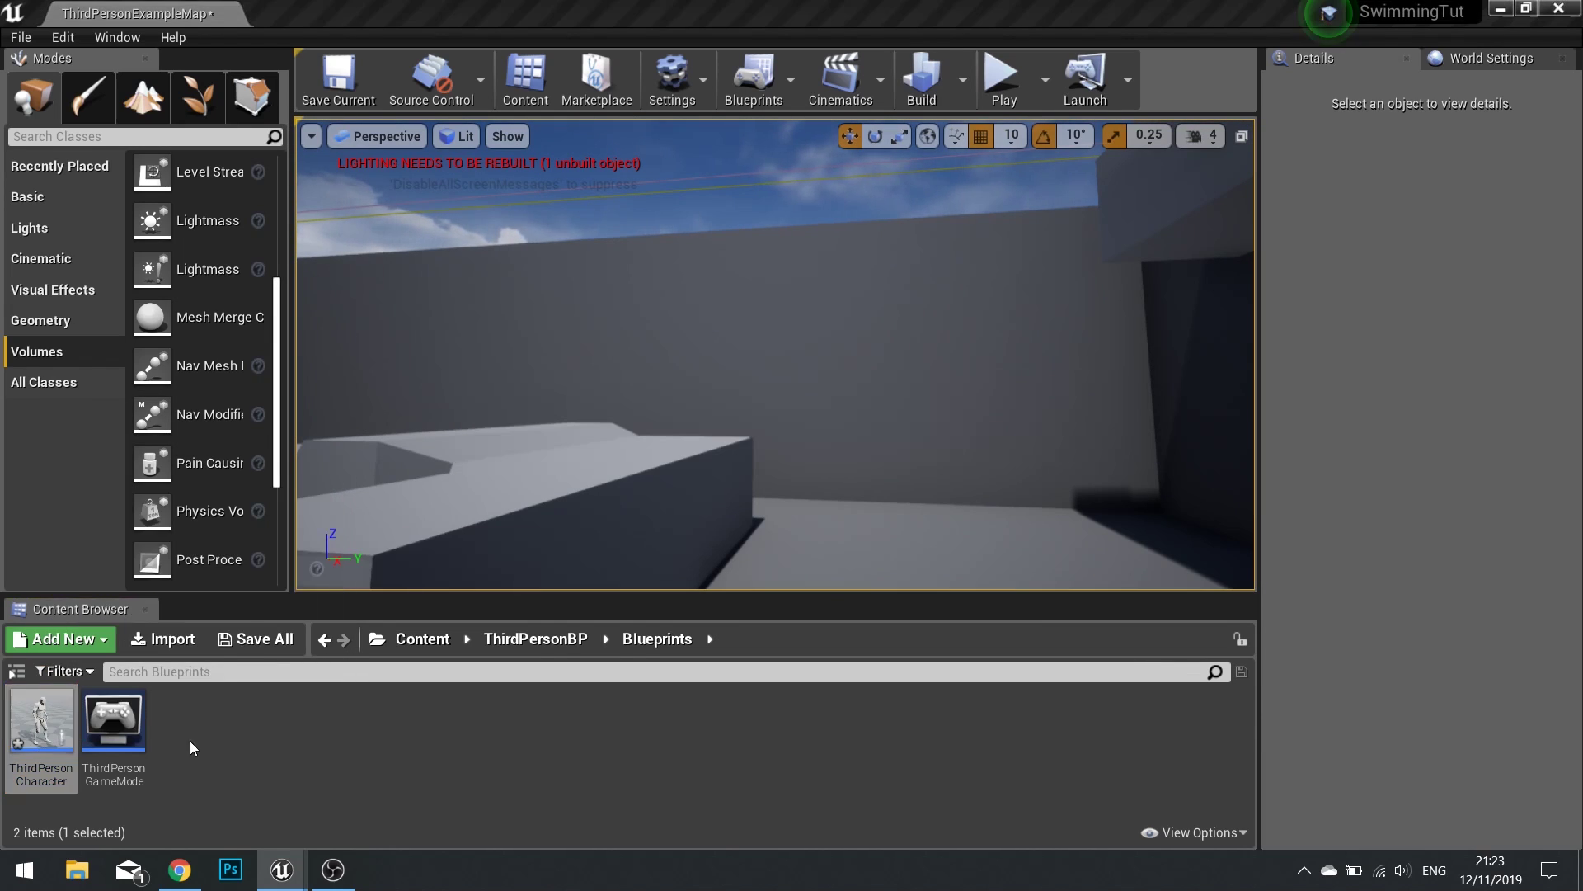
pyautogui.click(112, 252)
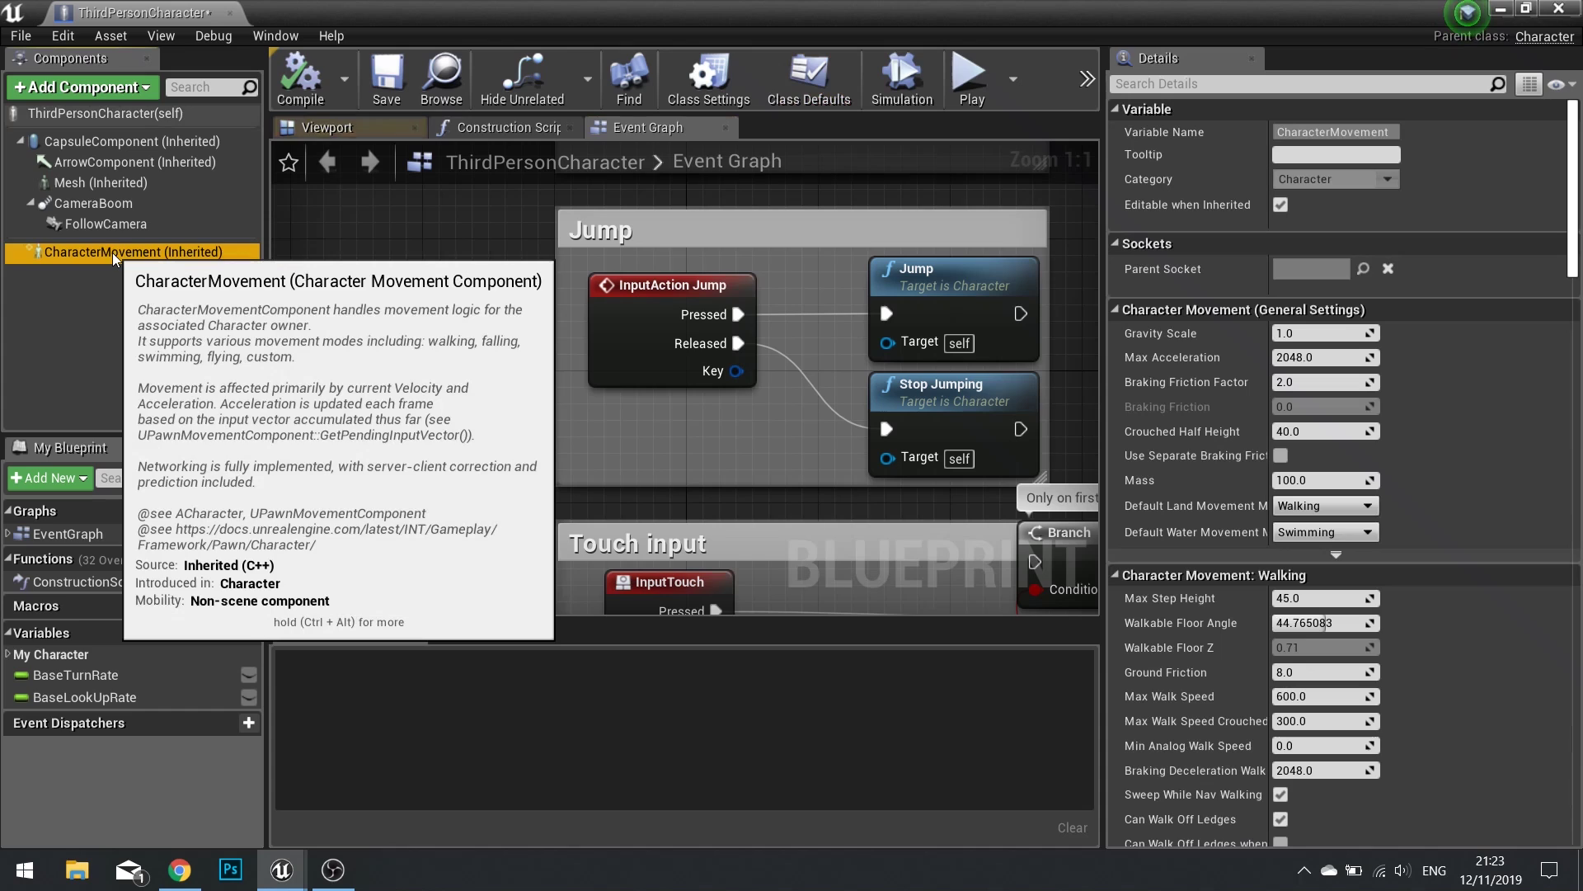
pyautogui.scroll(-10, 1192, 552)
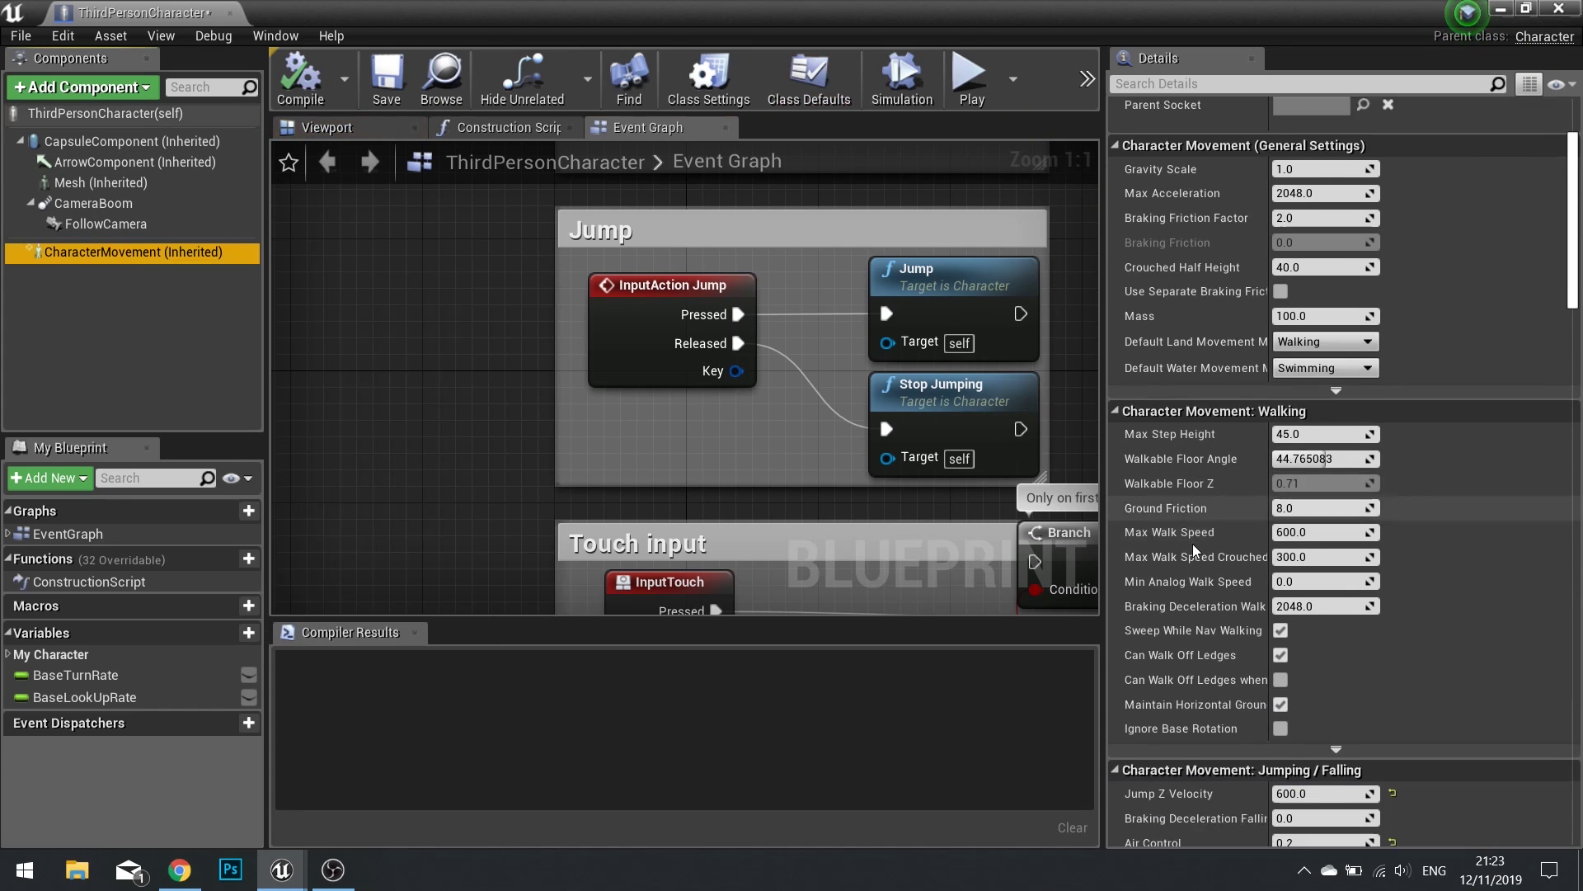
pyautogui.scroll(-10, 1191, 539)
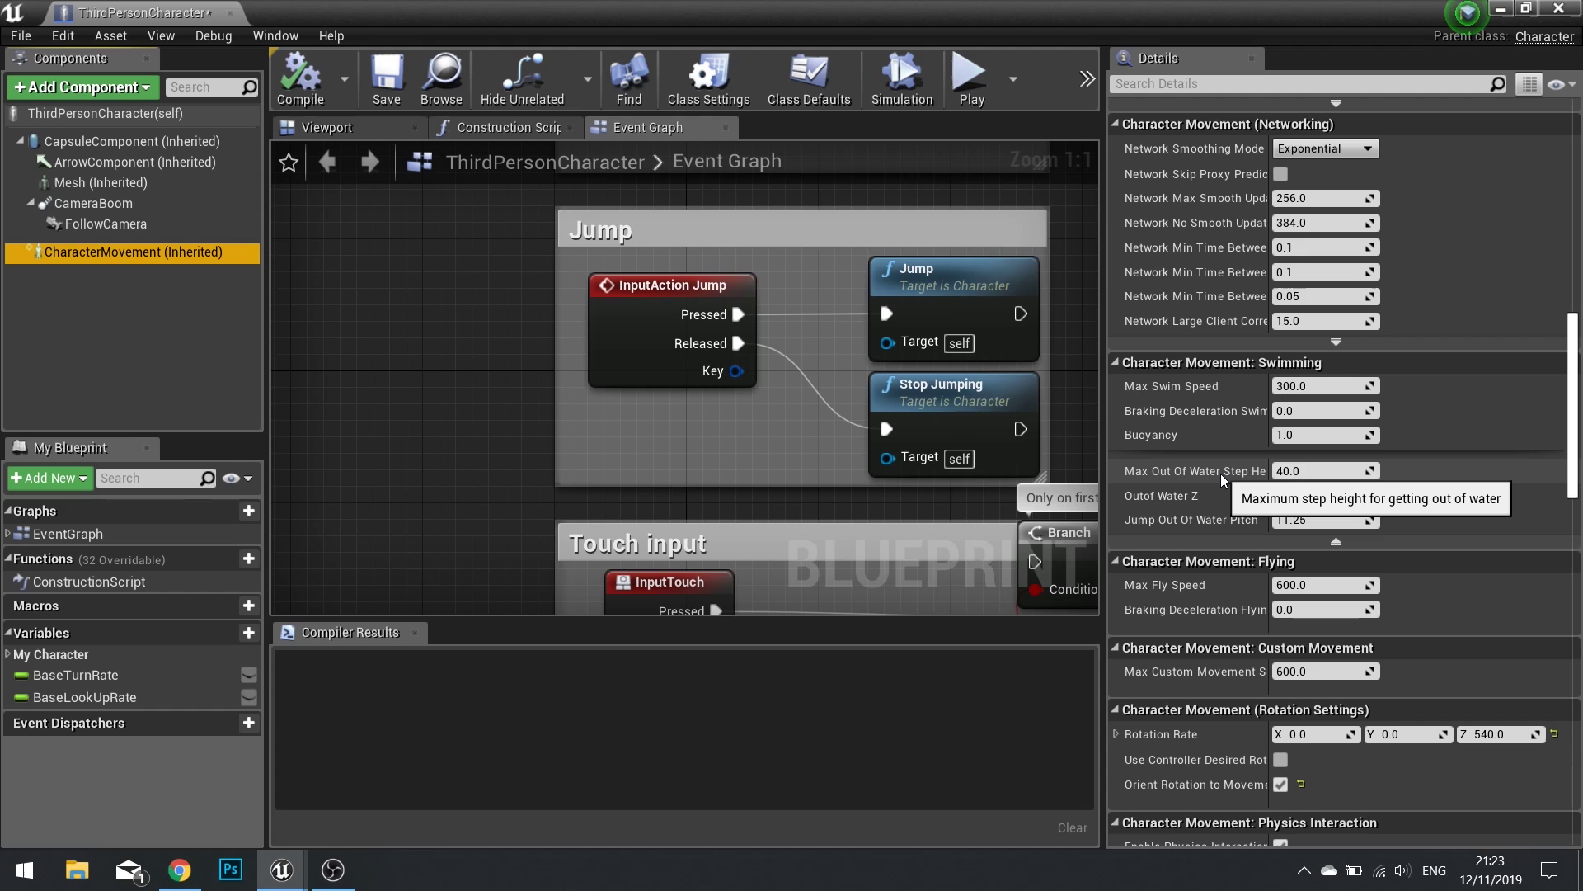
pyautogui.click(1319, 434)
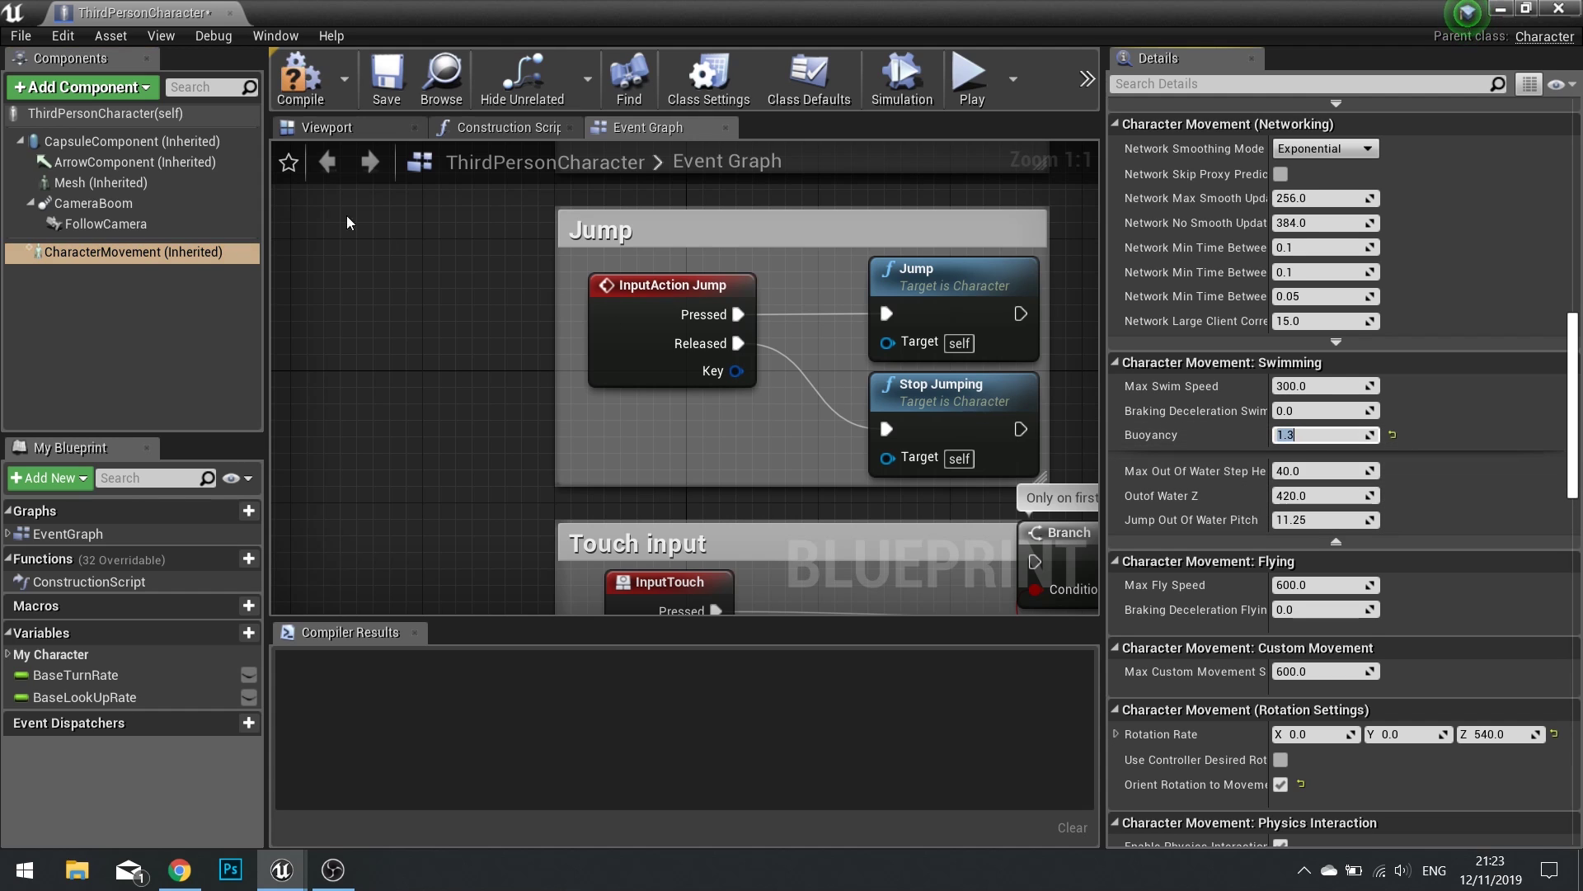
pyautogui.click(295, 97)
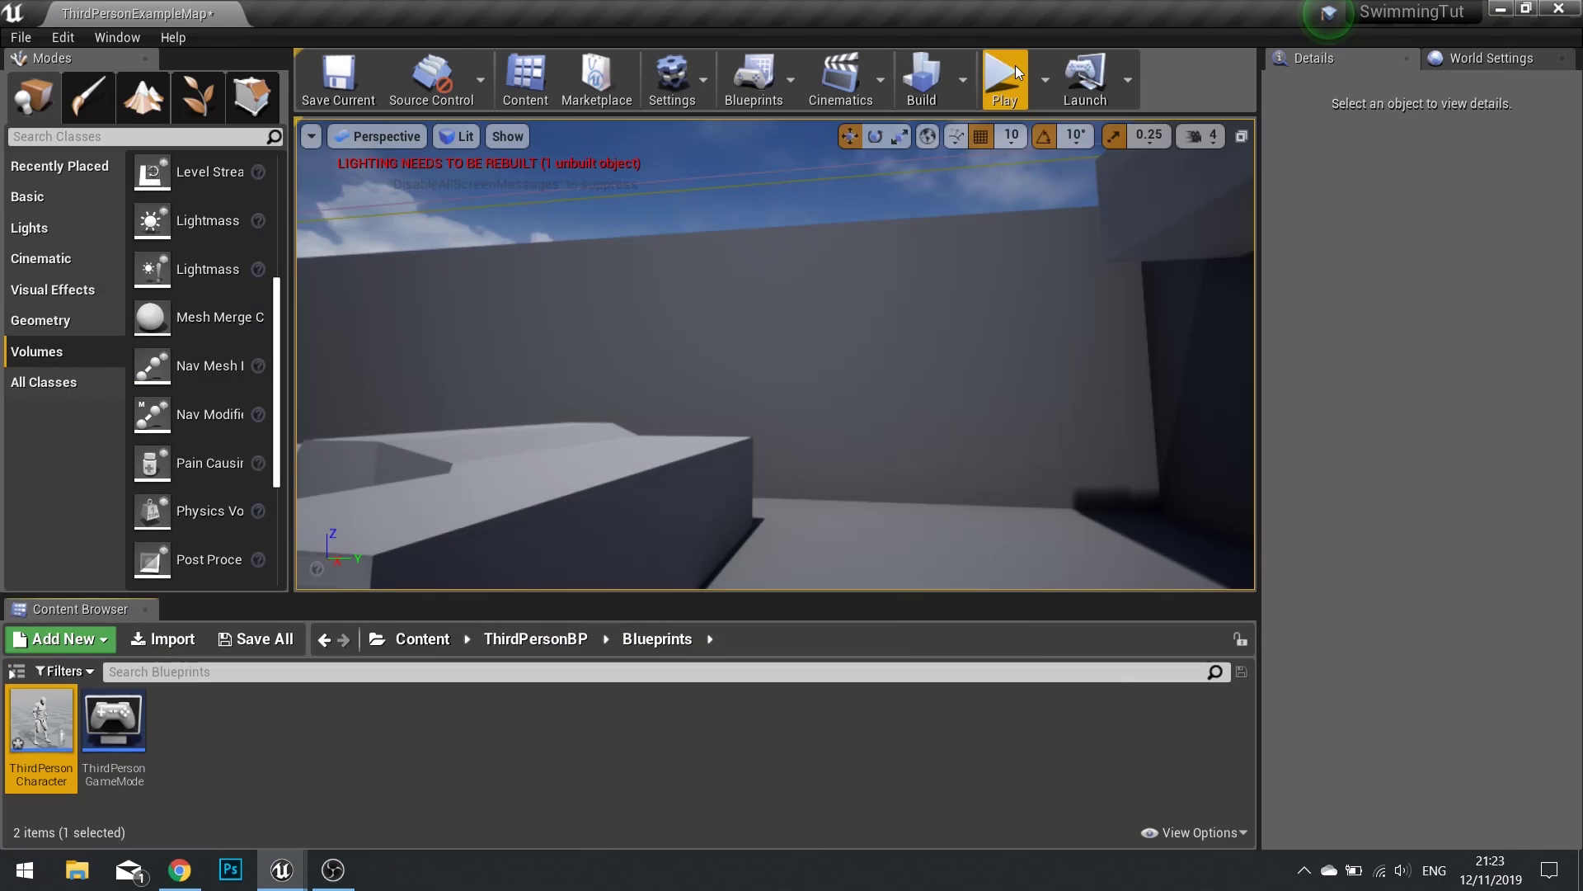
# Play-test the level, moving the character around the room and up to the raised block to check the new buoyancy, and end the session
pyautogui.click(1013, 71)
pyautogui.press('w')
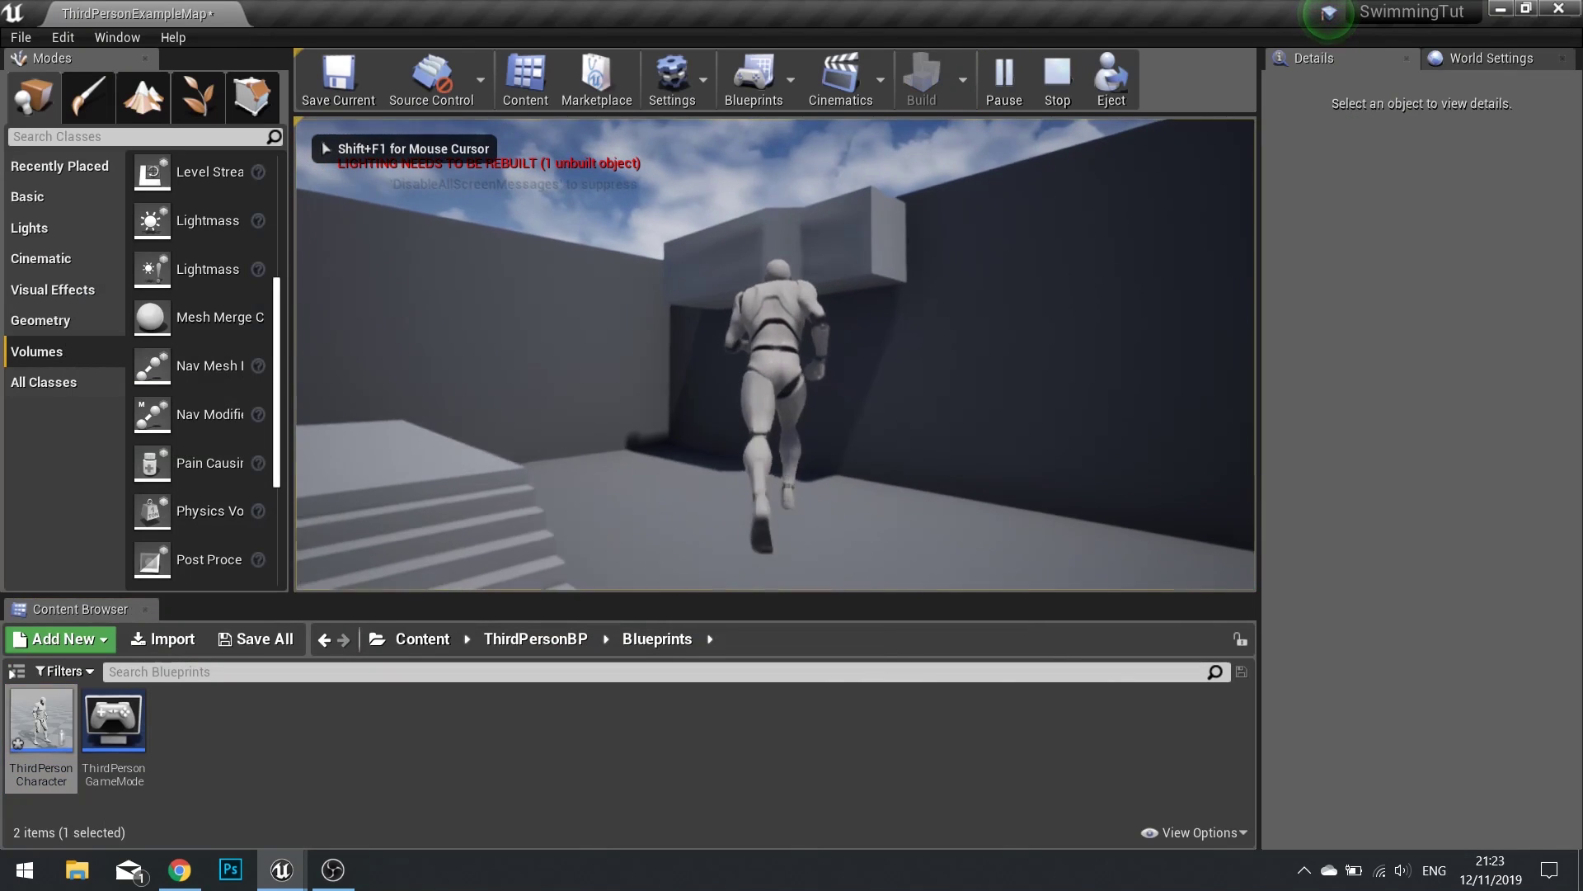
pyautogui.press('w')
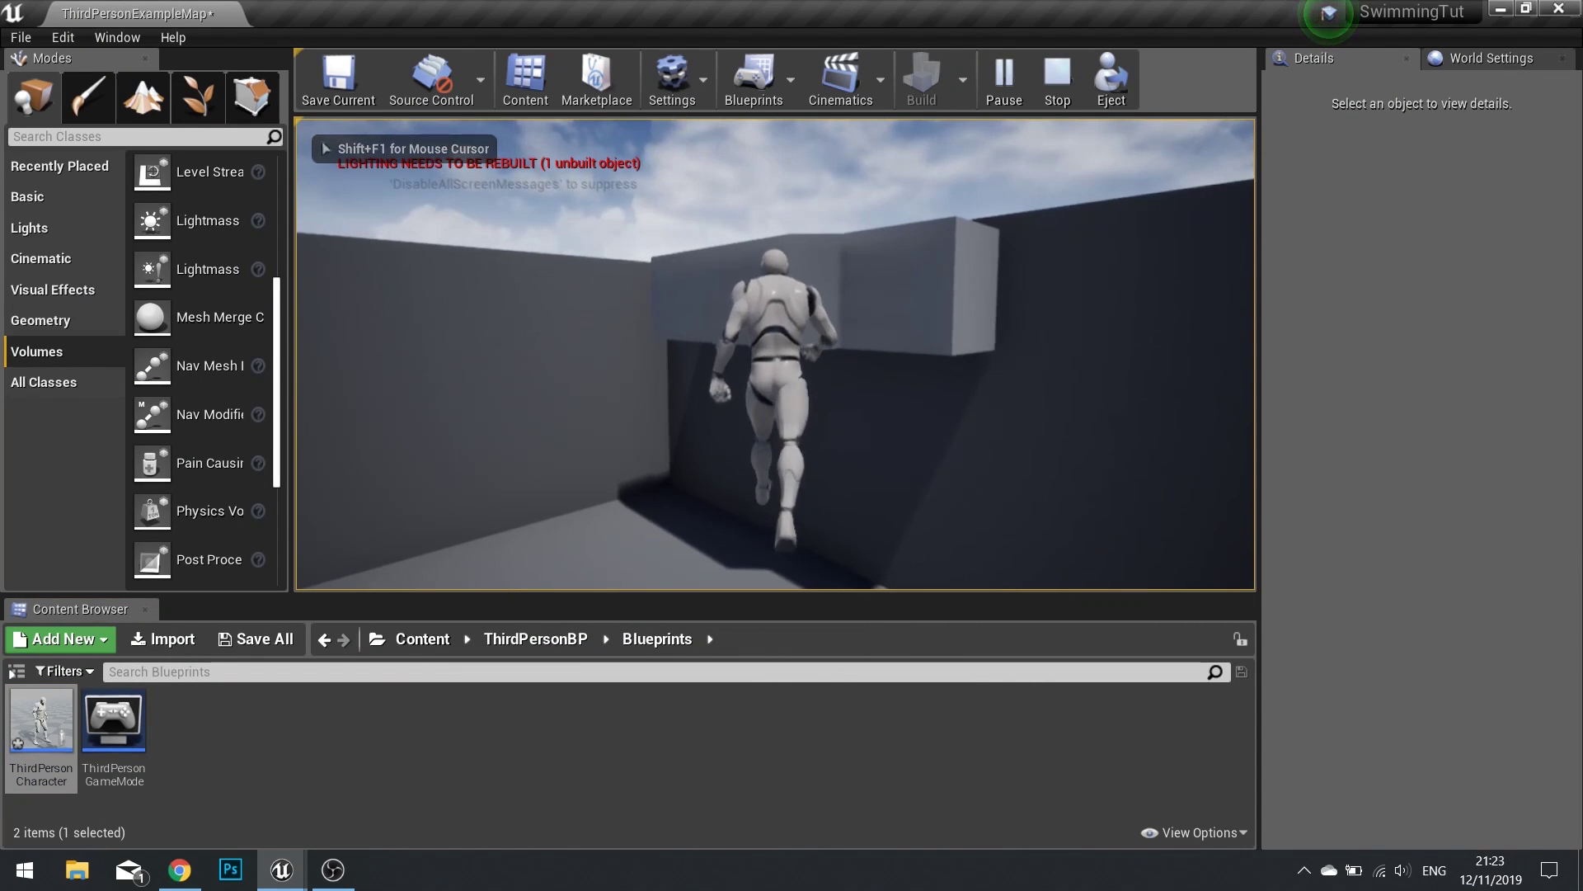
pyautogui.press('w')
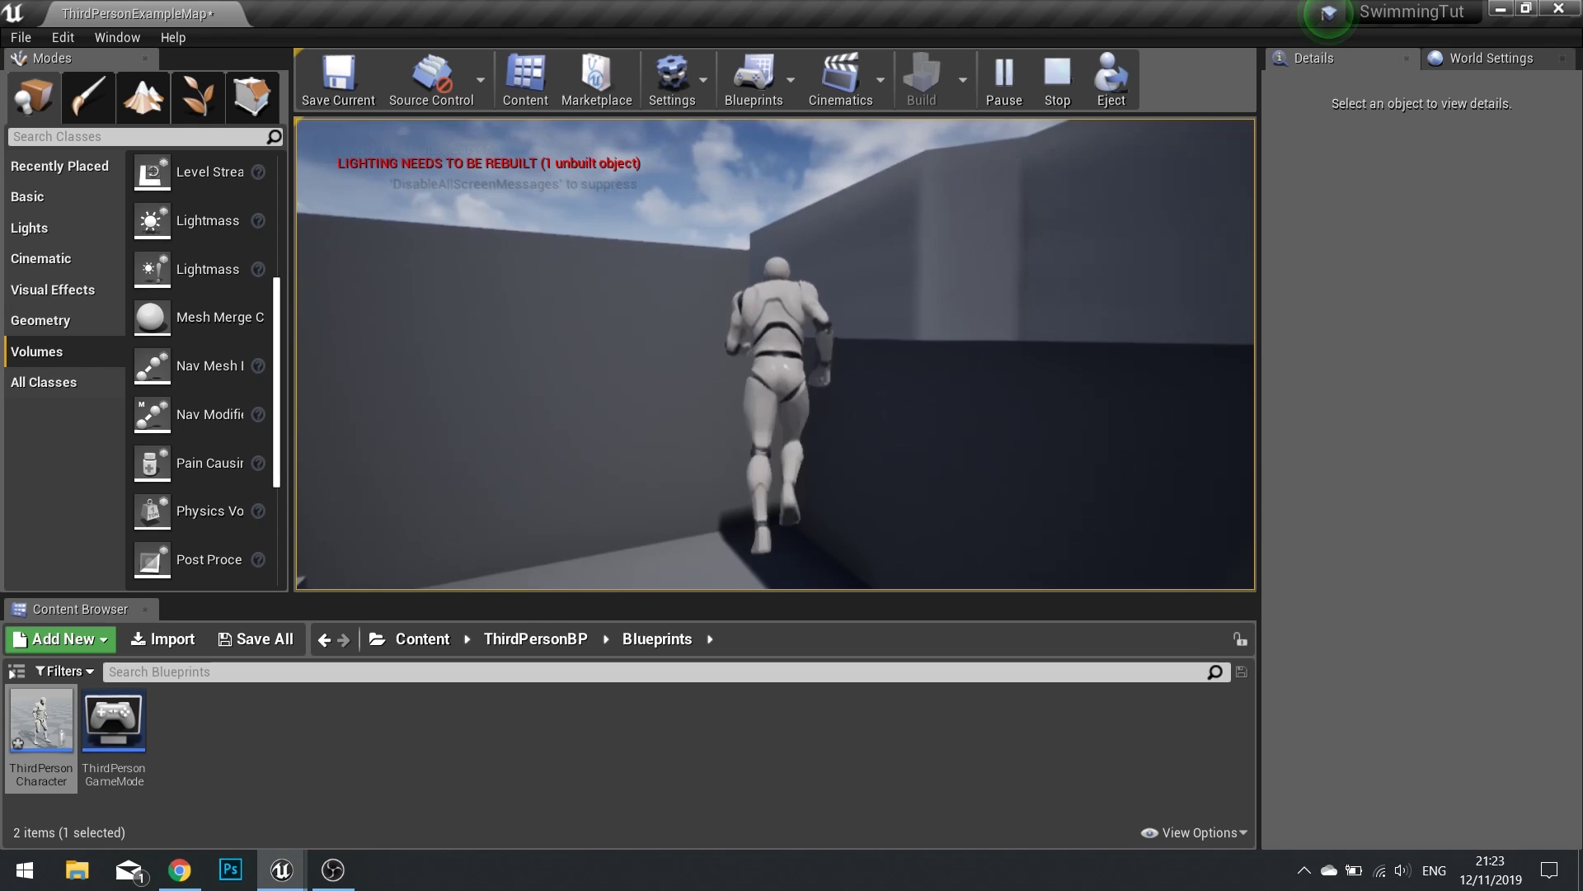
pyautogui.press('space')
pyautogui.press('w')
pyautogui.press('d')
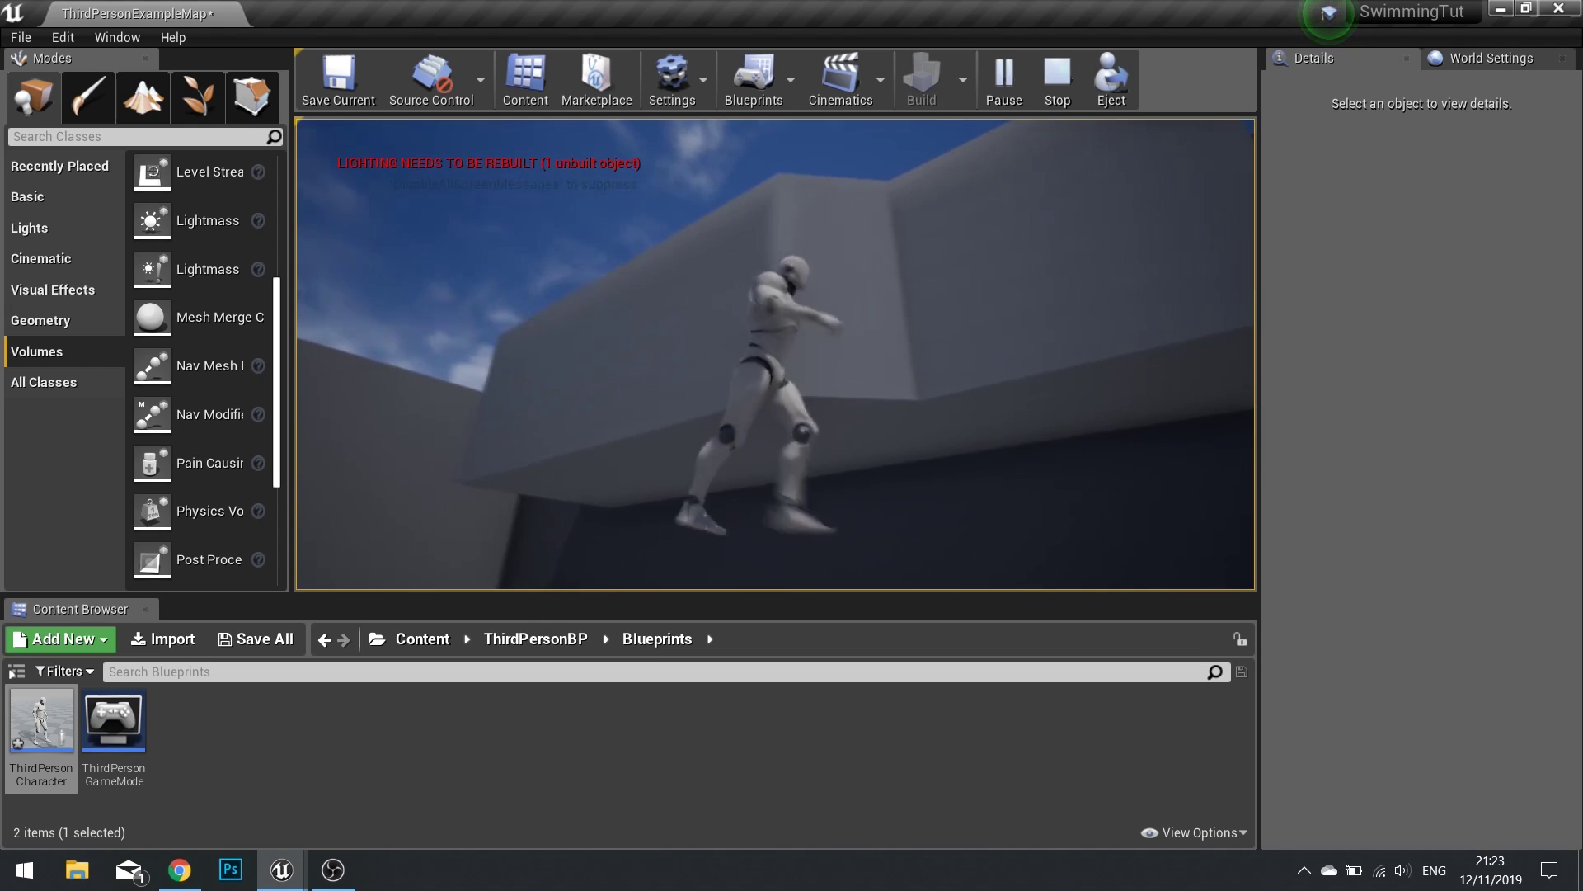
pyautogui.press('a')
pyautogui.press('w')
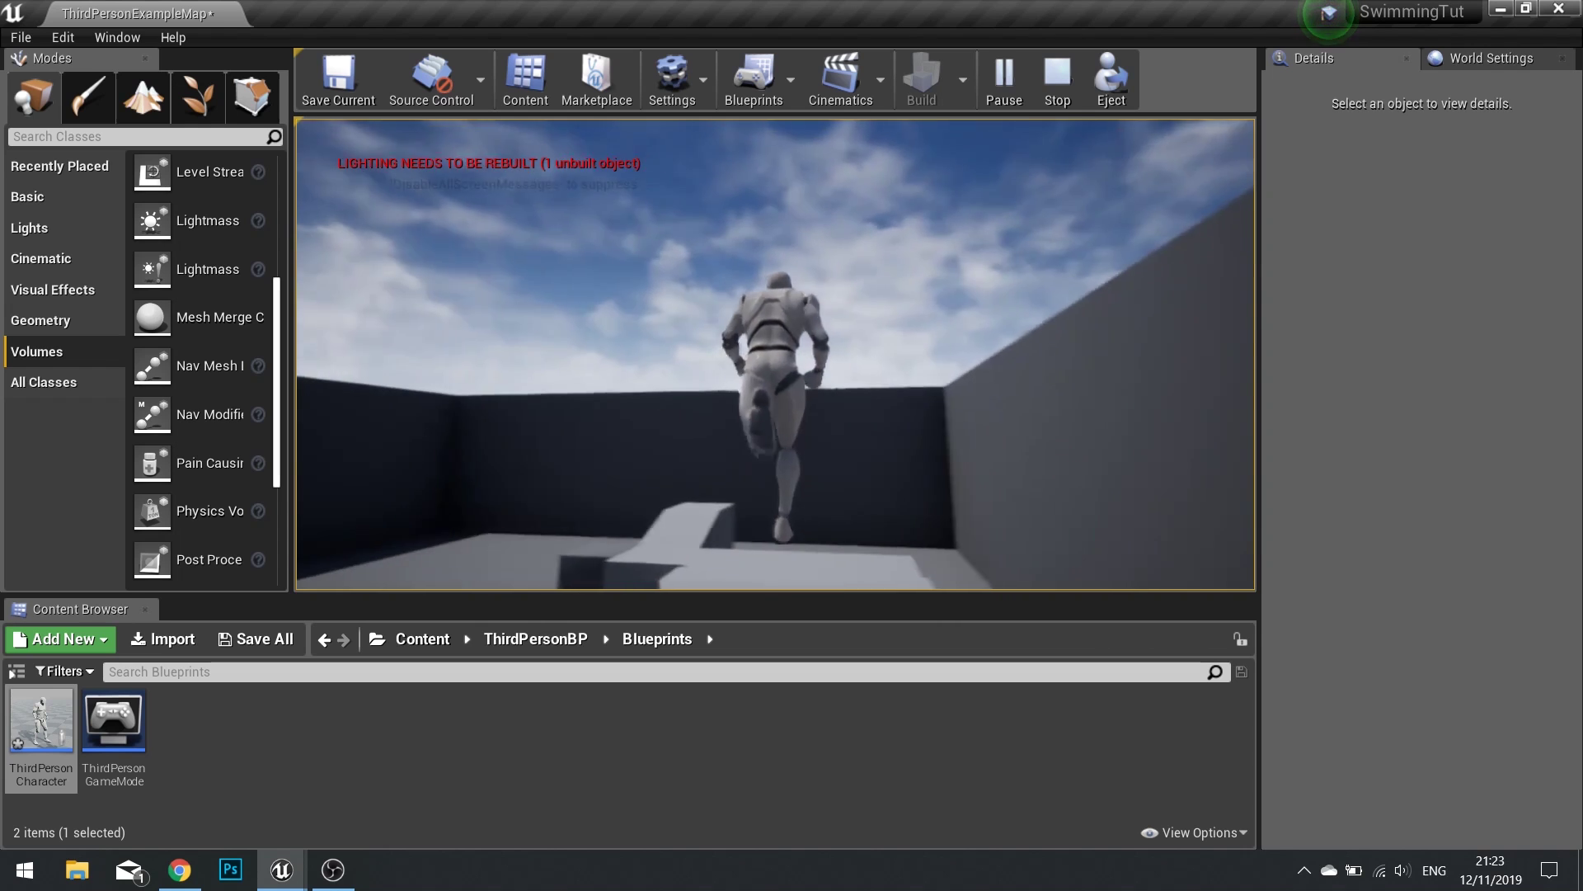
pyautogui.press('w')
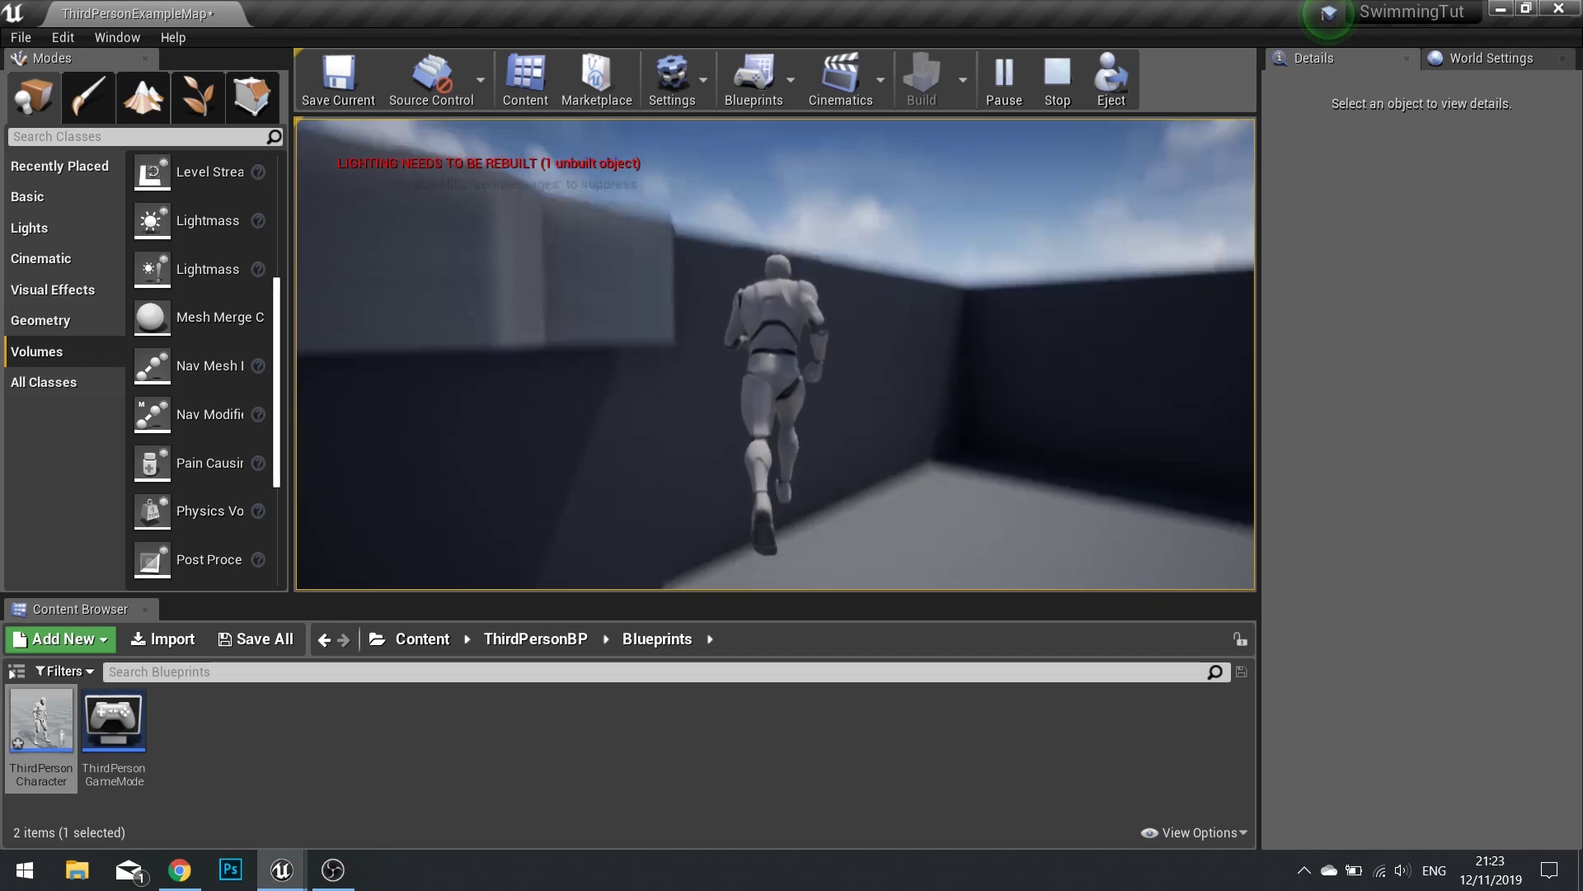
pyautogui.press('w')
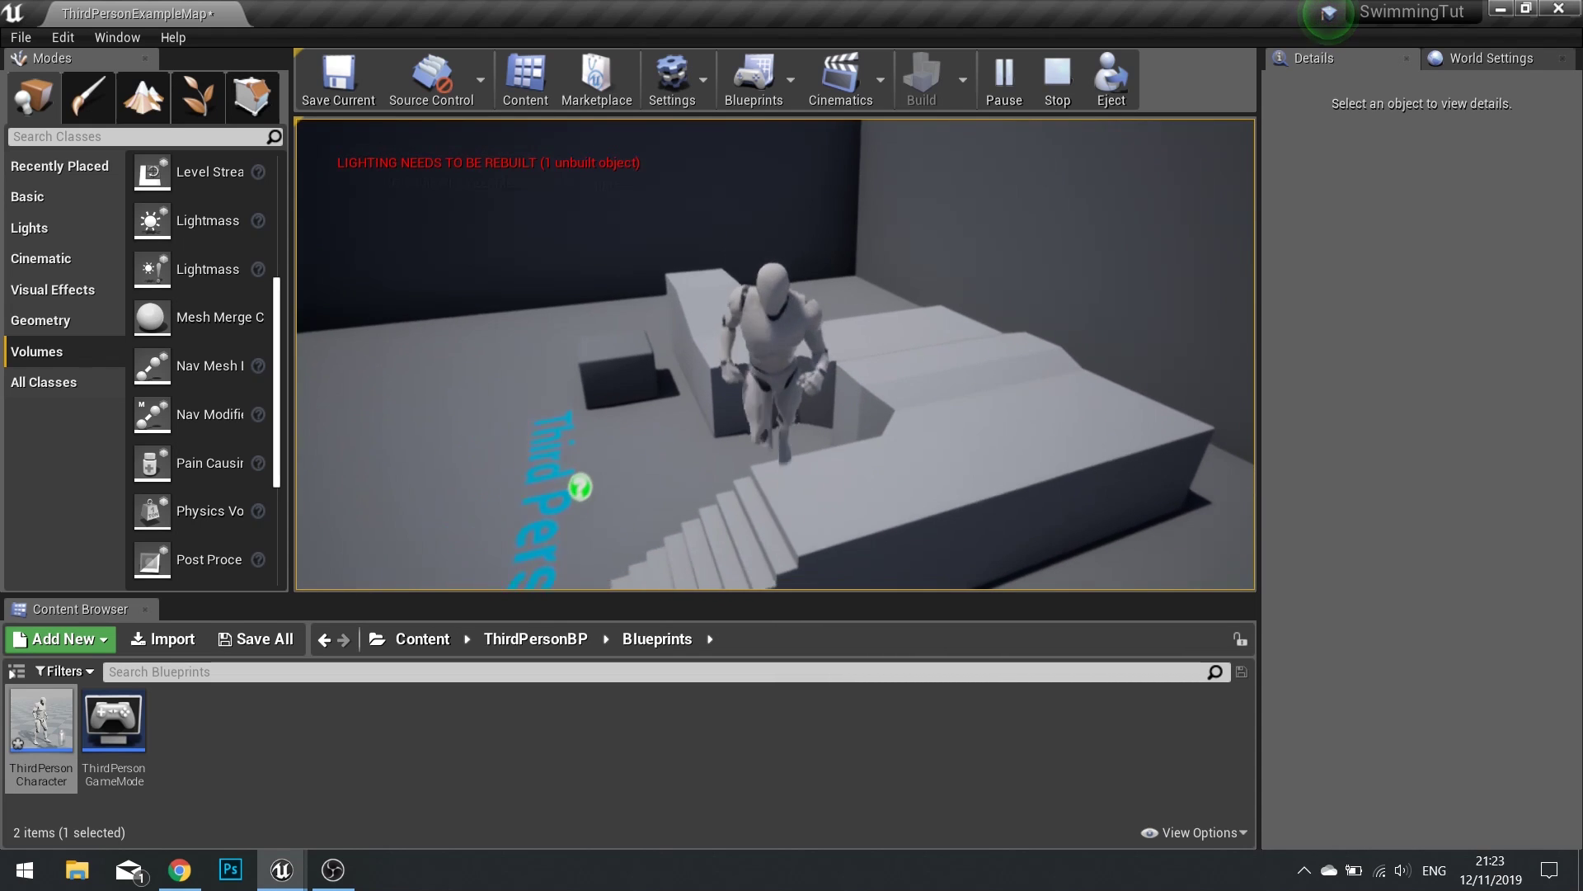
pyautogui.press('w')
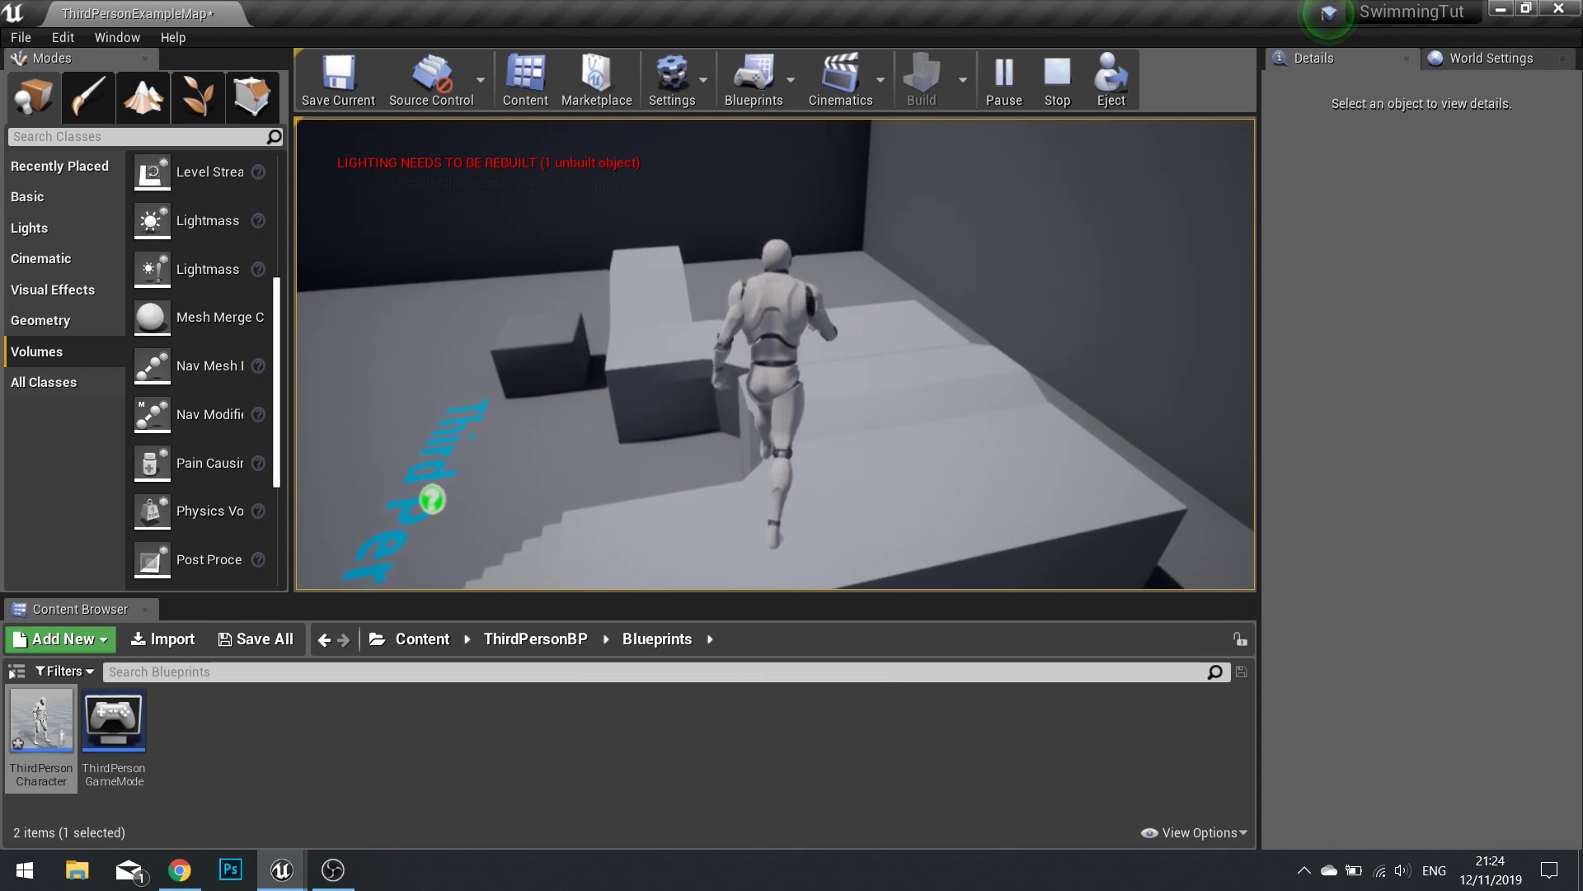
pyautogui.press('w')
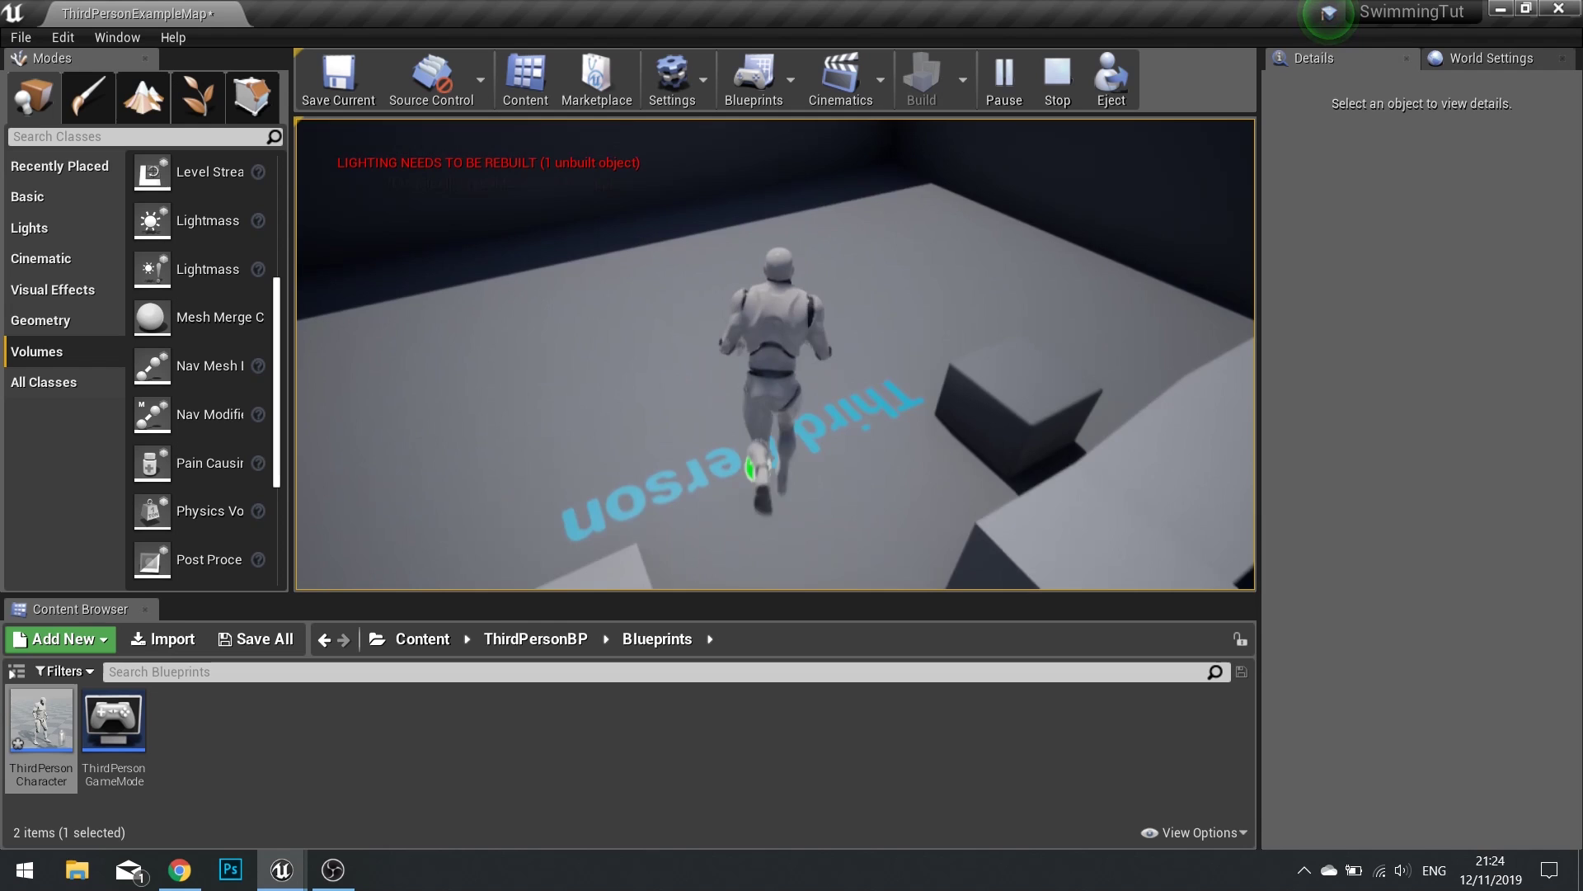
pyautogui.press('w')
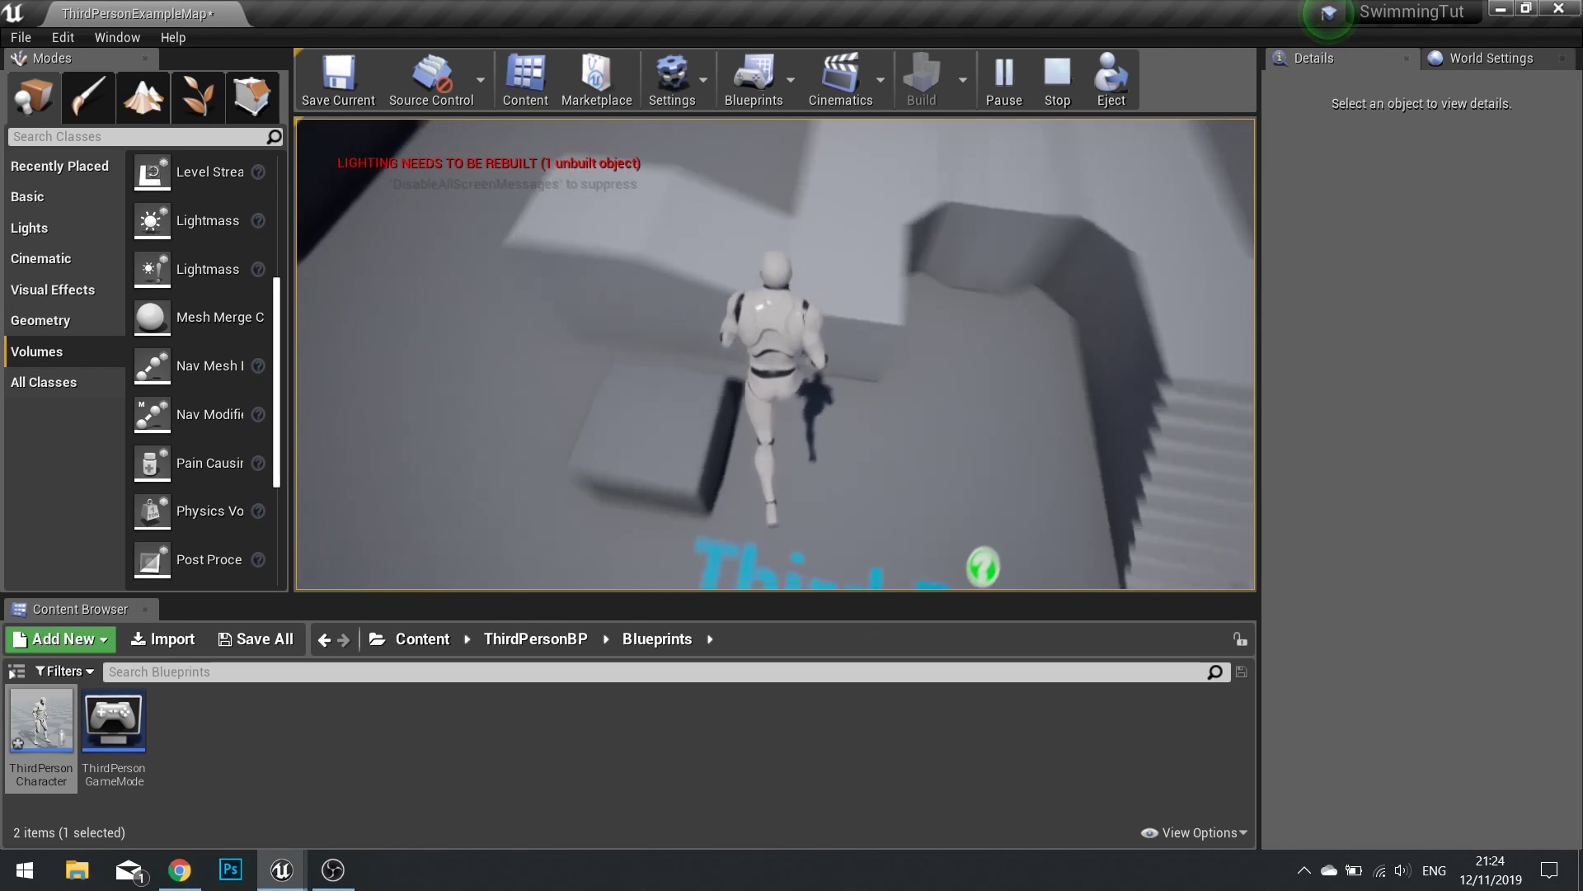
pyautogui.press('w')
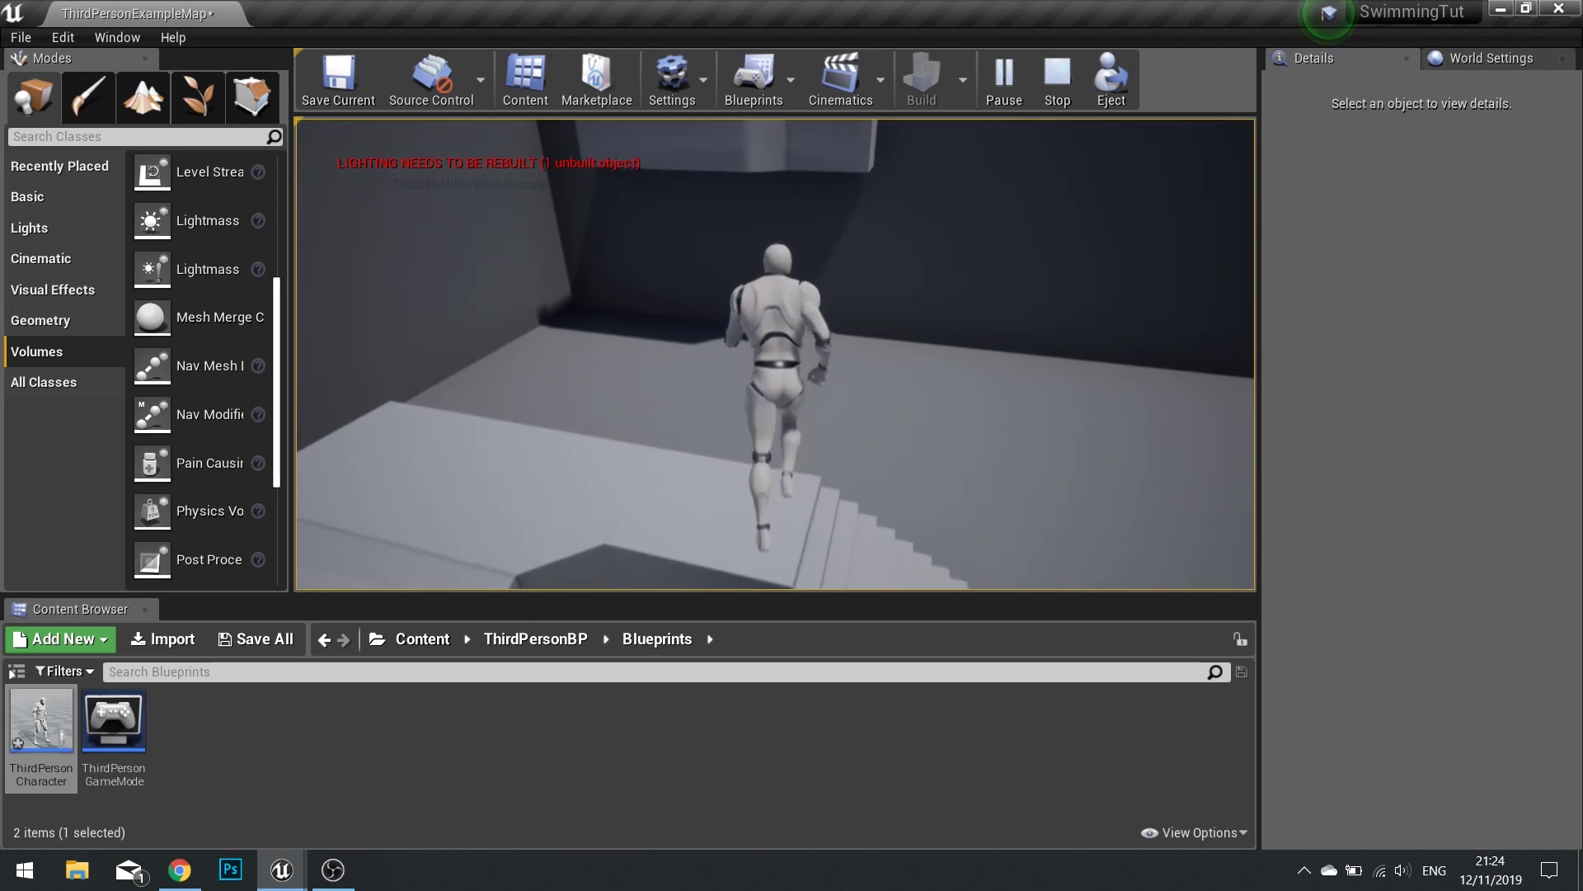
pyautogui.press('Escape')
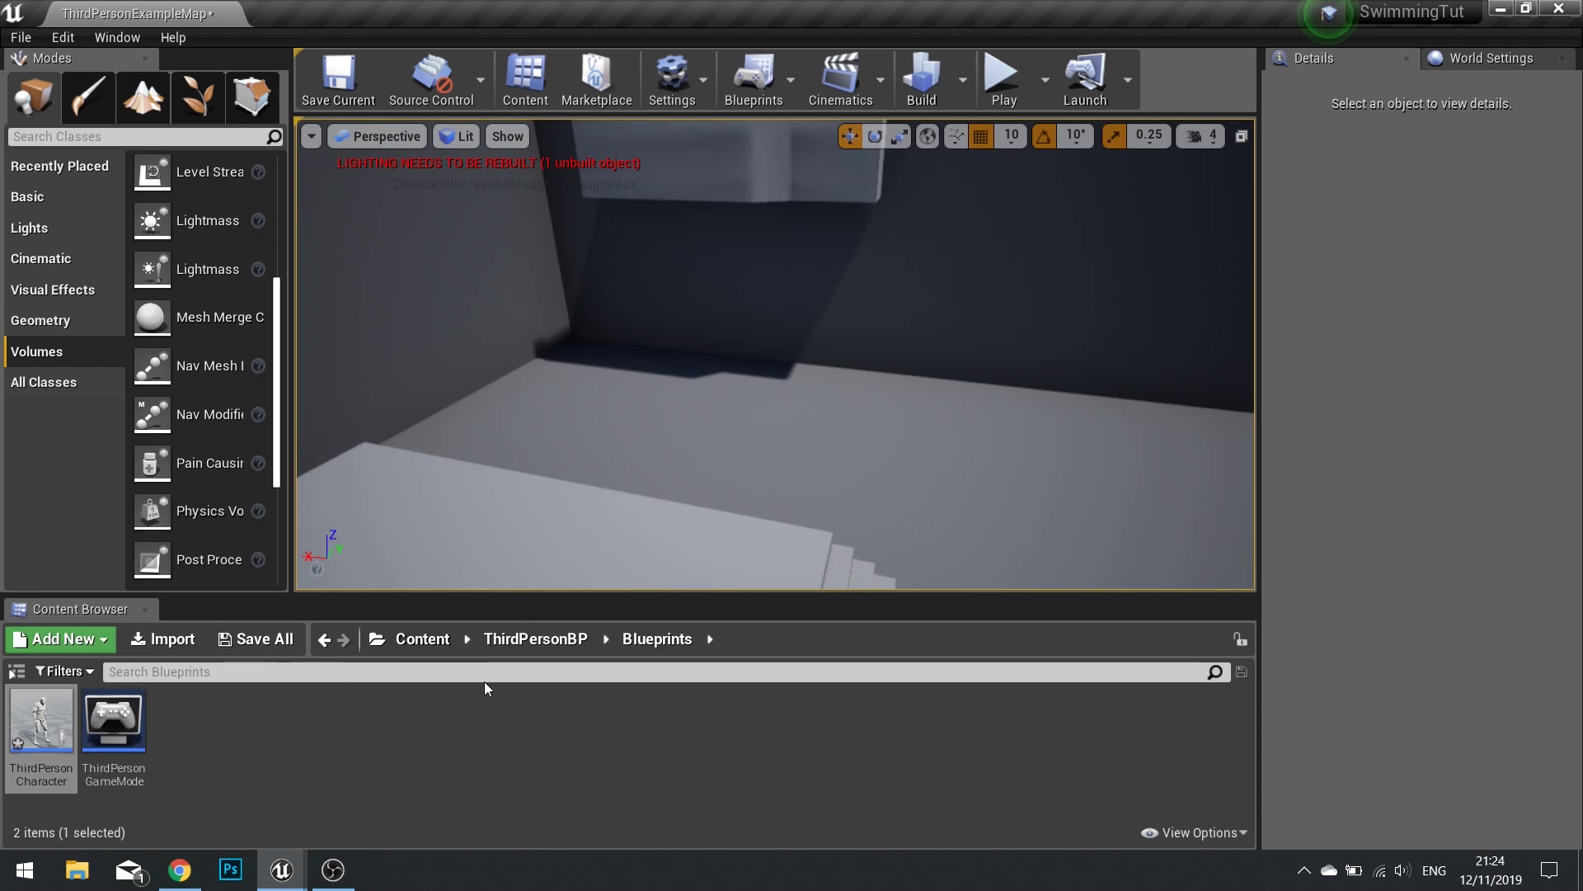
# Open the ThirdPersonCharacter blueprint's Event Graph and move the Movement input comment group clear of the other node groups
pyautogui.doubleClick(43, 717)
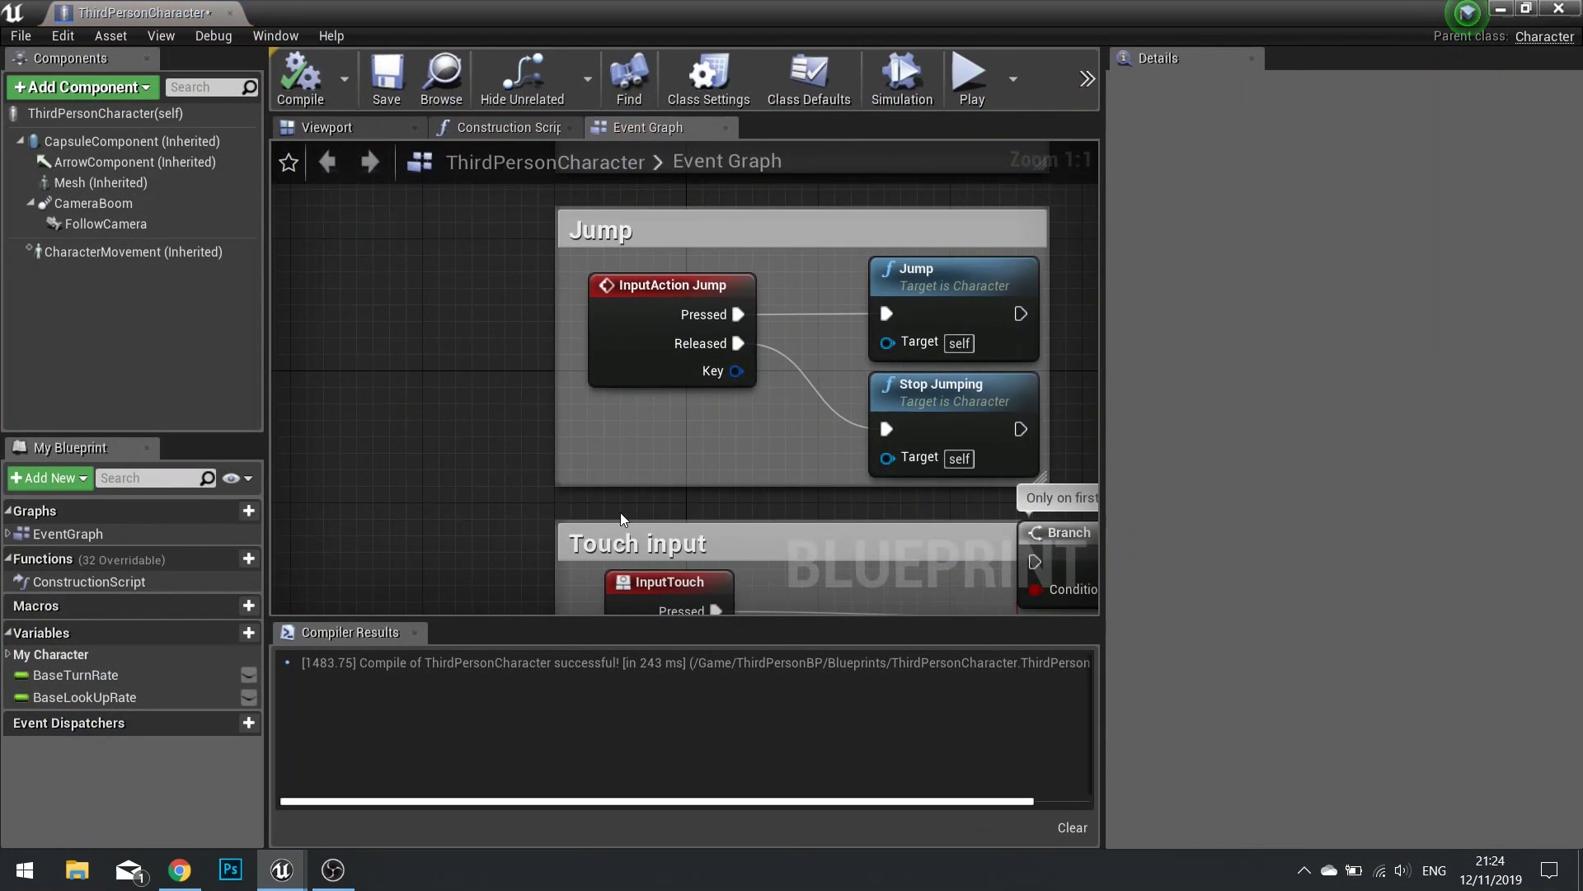
pyautogui.moveTo(621, 519); pyautogui.dragTo(475, 416, button='right')
pyautogui.moveTo(734, 523); pyautogui.dragTo(413, 396, button='right')
pyautogui.scroll(-3, 413, 396)
pyautogui.moveTo(601, 397); pyautogui.dragTo(859, 464, button='right')
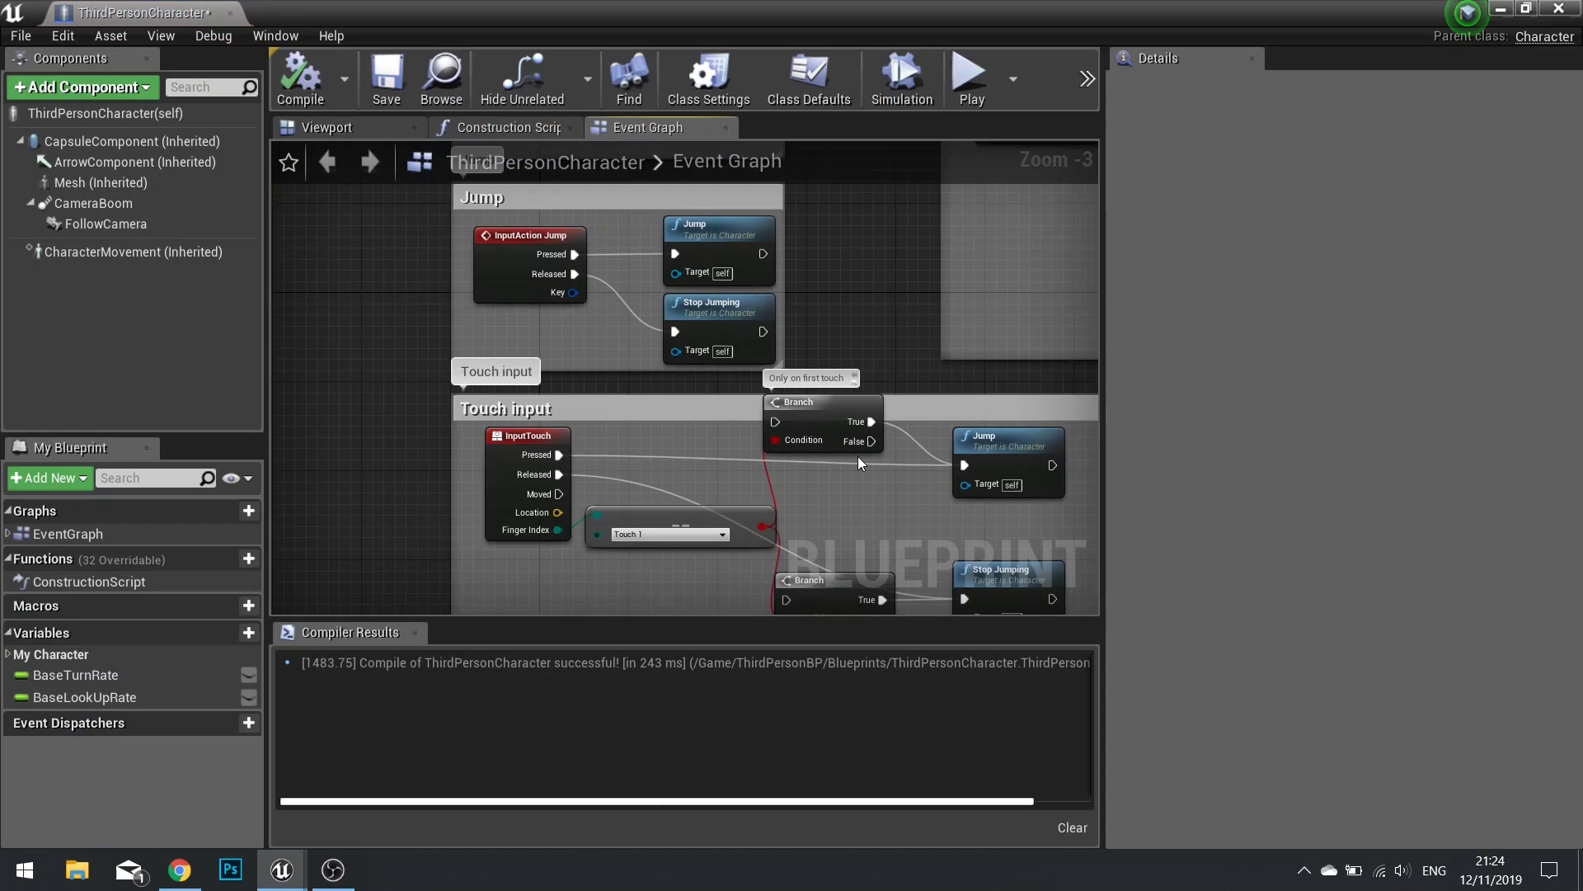
pyautogui.moveTo(944, 315); pyautogui.dragTo(587, 449, button='right')
pyautogui.scroll(-2, 587, 448)
pyautogui.moveTo(747, 422); pyautogui.dragTo(474, 445, button='right')
pyautogui.scroll(1, 611, 541)
pyautogui.moveTo(333, 314); pyautogui.dragTo(413, 354, button='right')
pyautogui.scroll(-3, 676, 443)
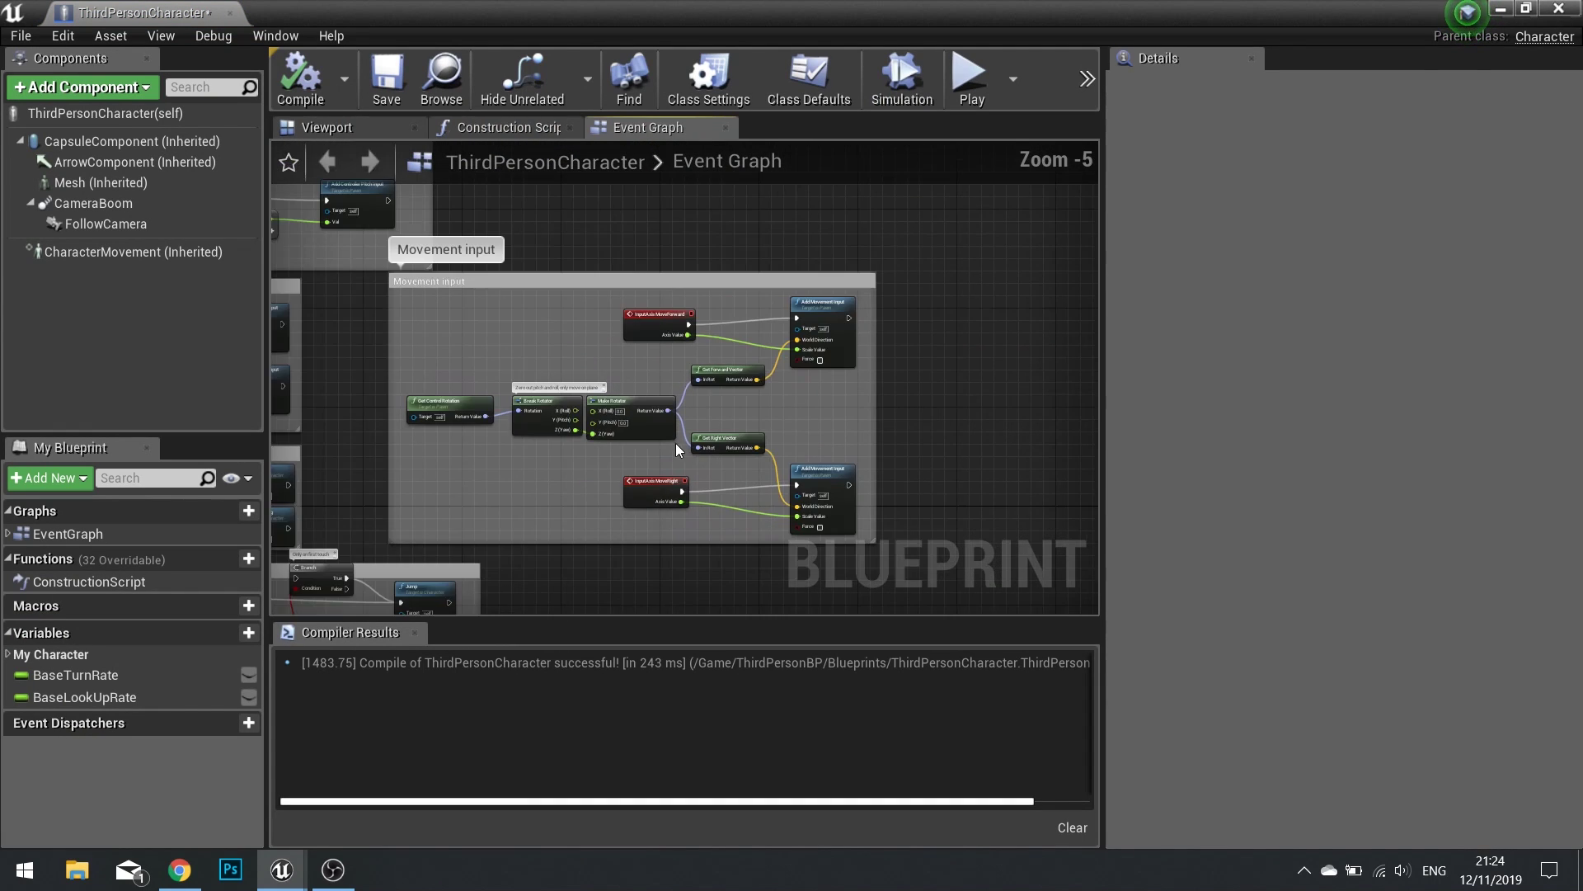
pyautogui.moveTo(595, 351); pyautogui.dragTo(790, 346)
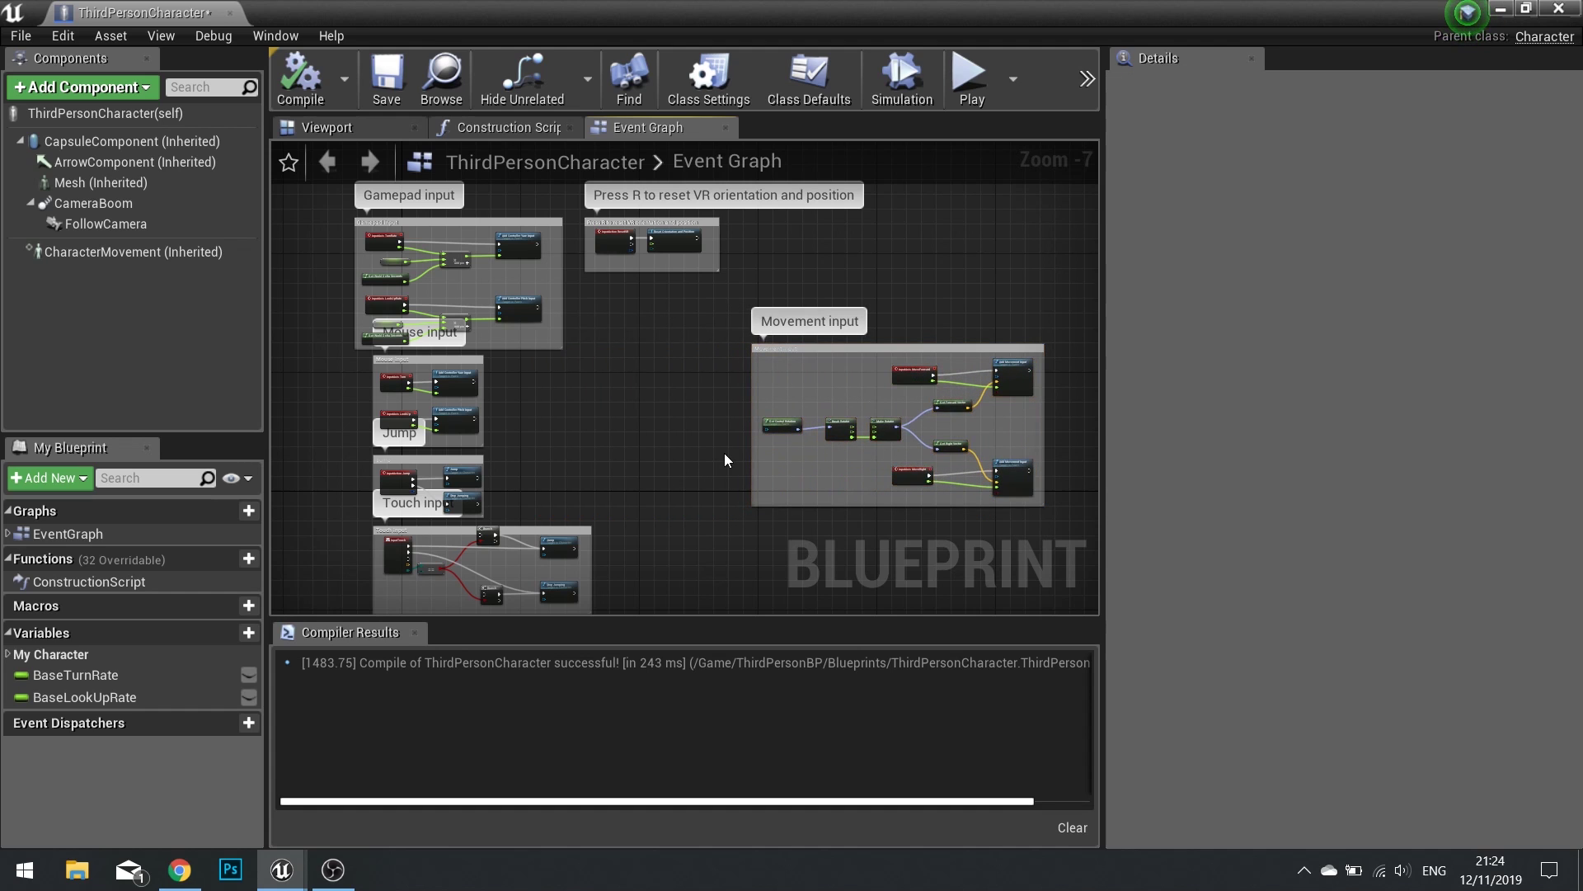
# Add a CharacterMovement reference near InputAxis MoveForward and get its Movement Mode
pyautogui.scroll(5, 526, 399)
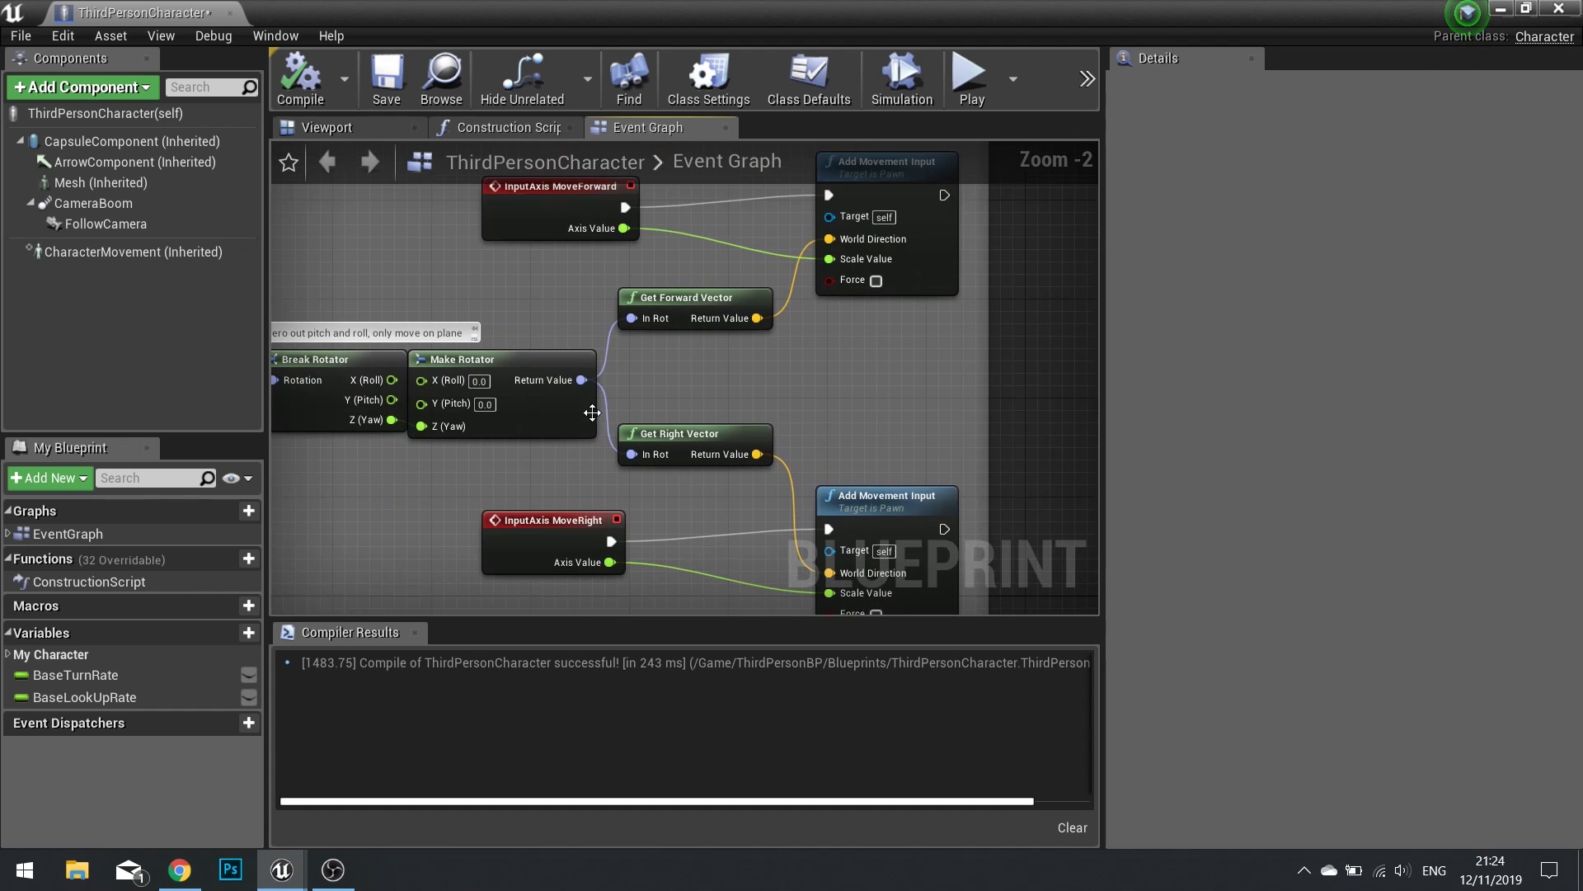
pyautogui.moveTo(580, 326); pyautogui.dragTo(585, 432, button='right')
pyautogui.moveTo(874, 353); pyautogui.dragTo(867, 353, button='right')
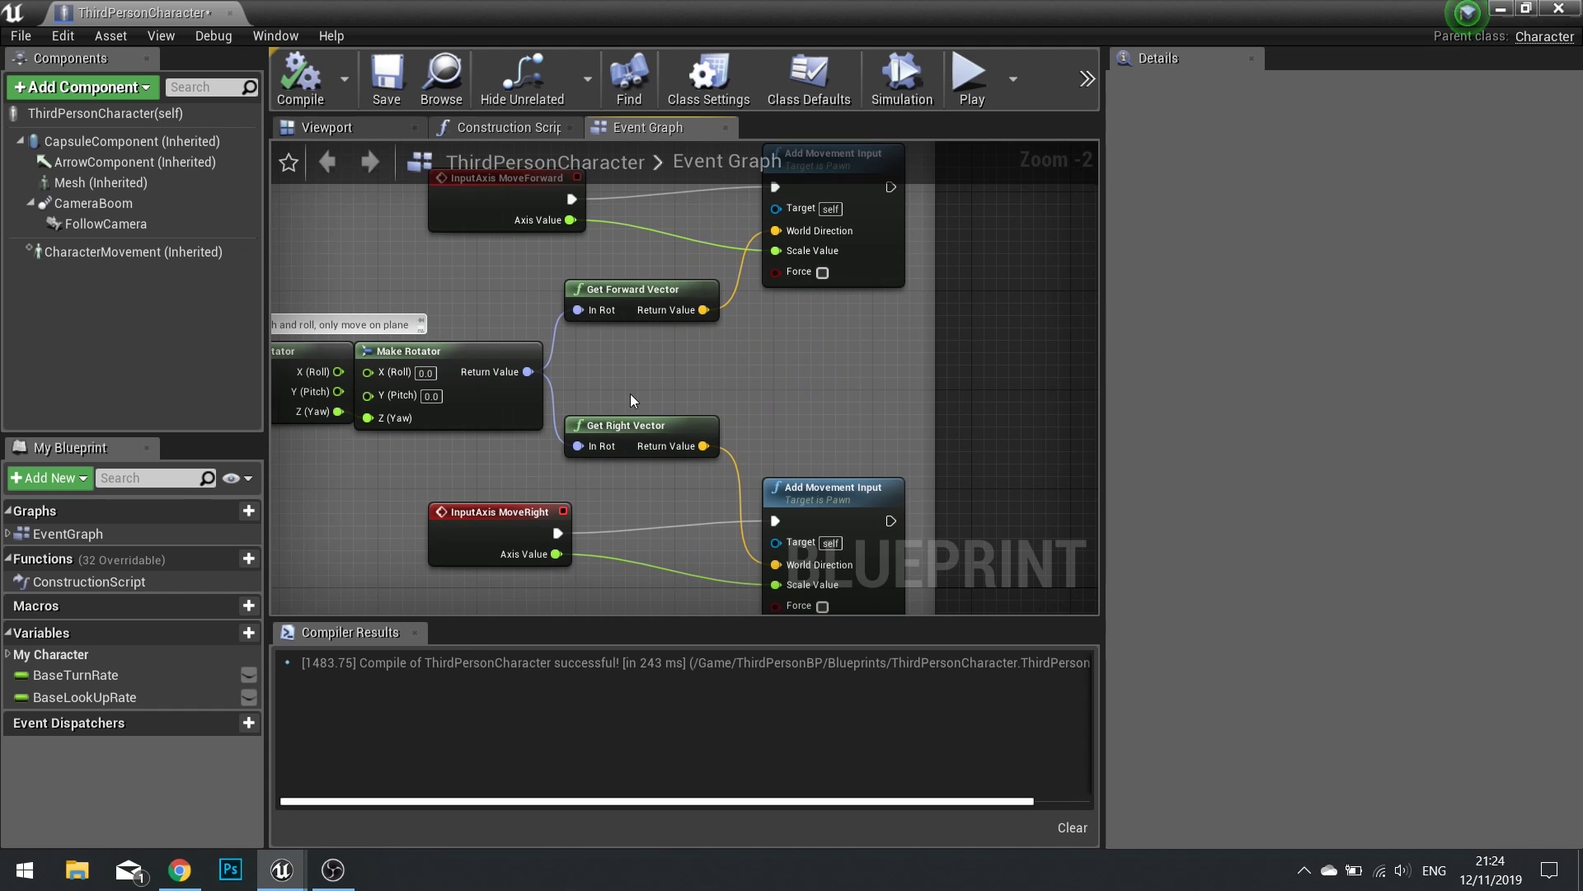
pyautogui.moveTo(601, 383); pyautogui.dragTo(812, 394, button='right')
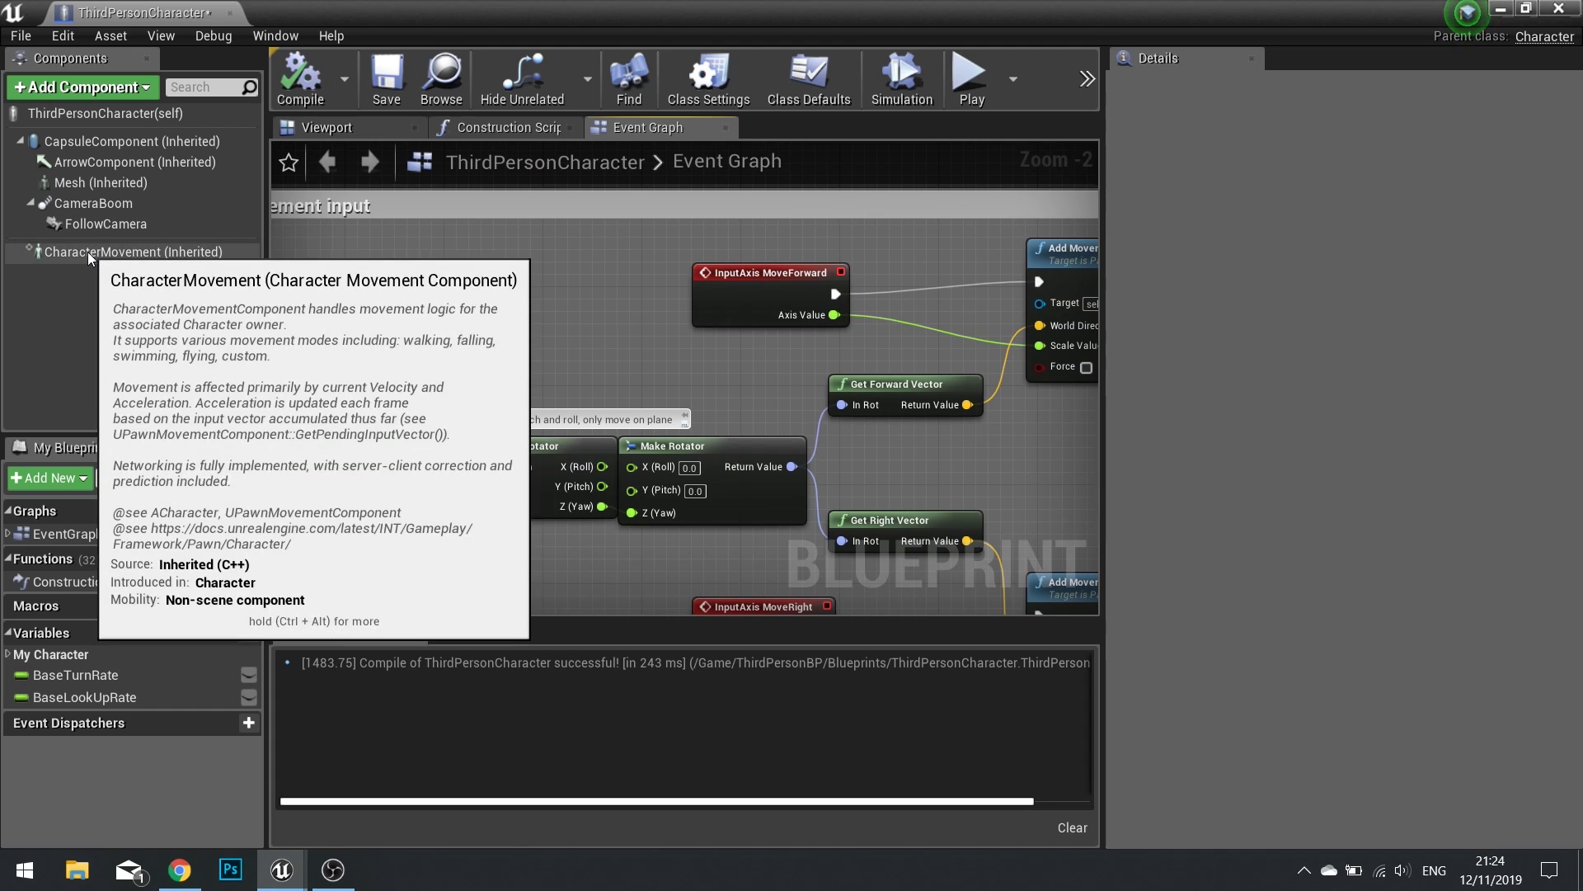
pyautogui.moveTo(87, 250); pyautogui.dragTo(660, 226)
pyautogui.write('movement mode')
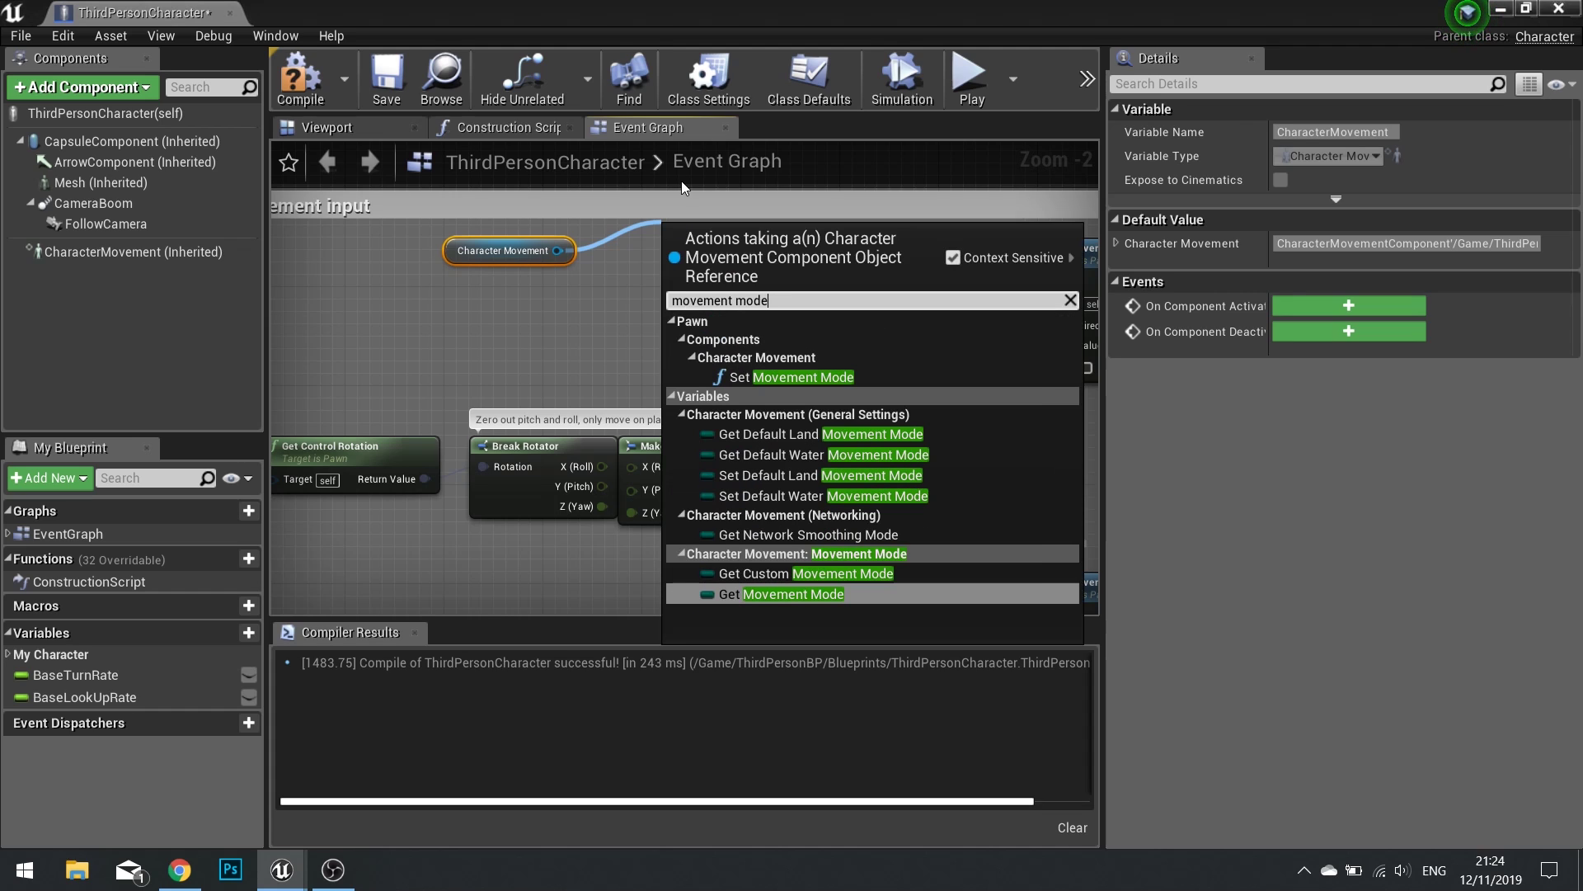
pyautogui.click(764, 595)
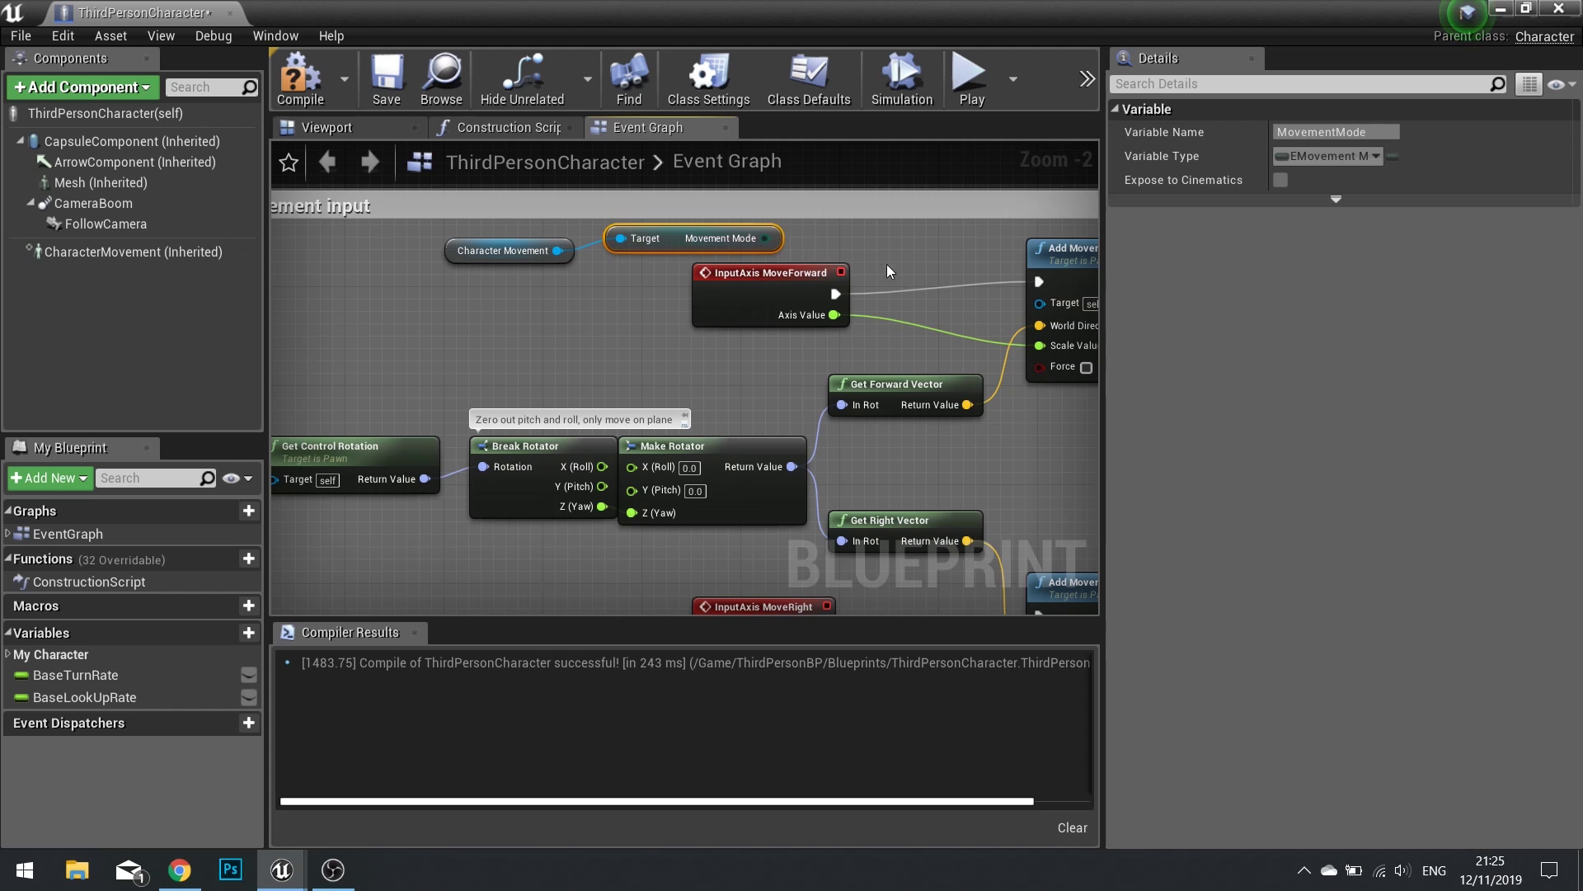
# Compare Movement Mode with Swimming using an equality node, placing the three nodes above the Movement input group
pyautogui.moveTo(781, 237); pyautogui.dragTo(839, 233)
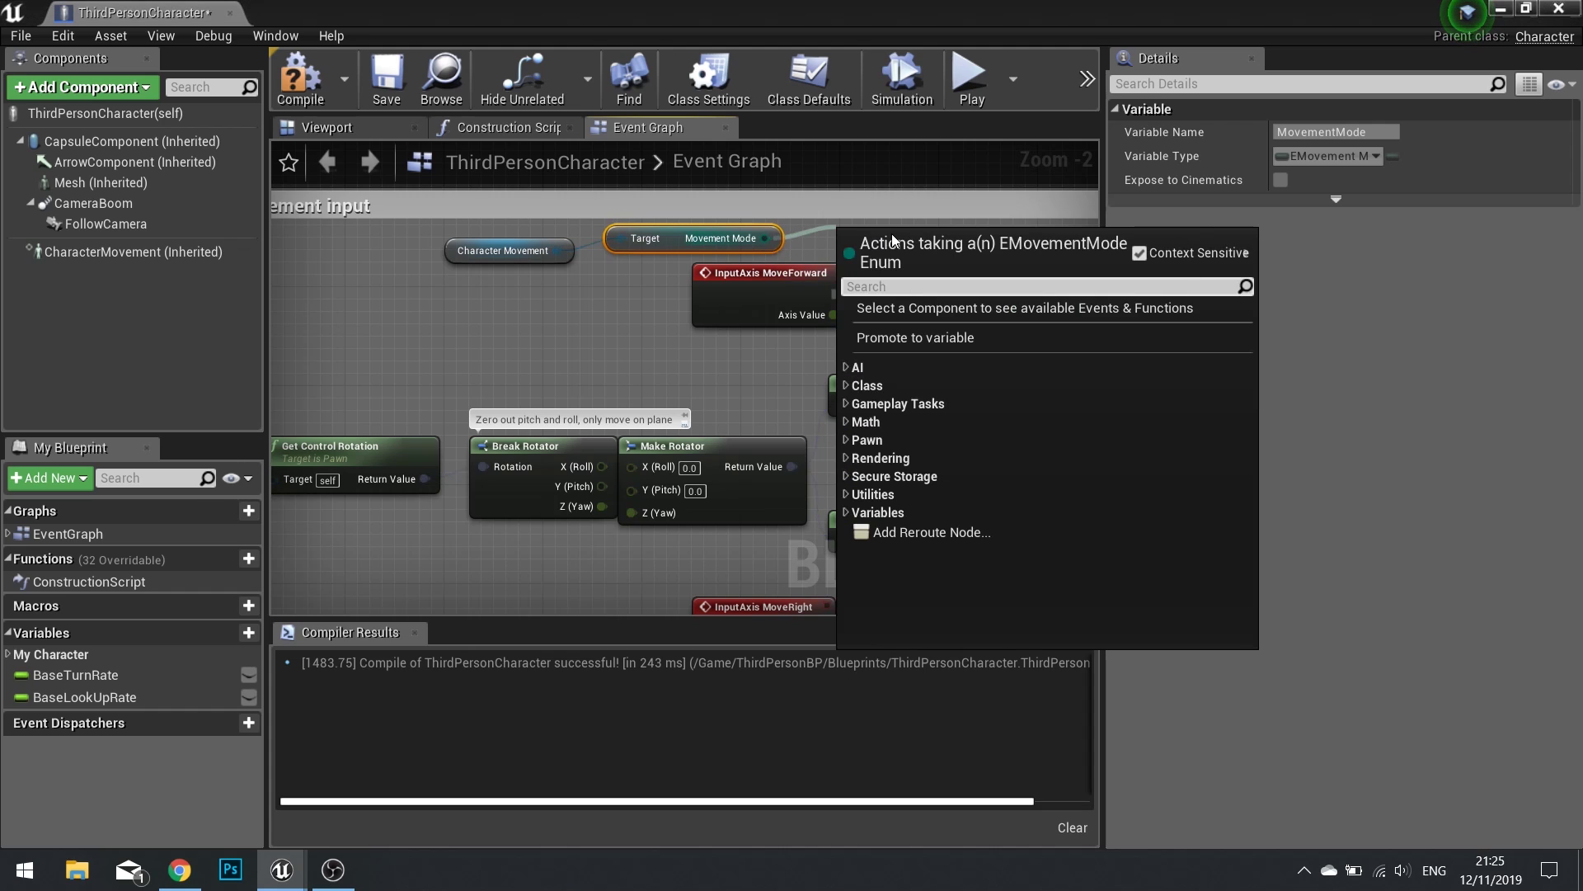
pyautogui.write('==')
pyautogui.click(914, 404)
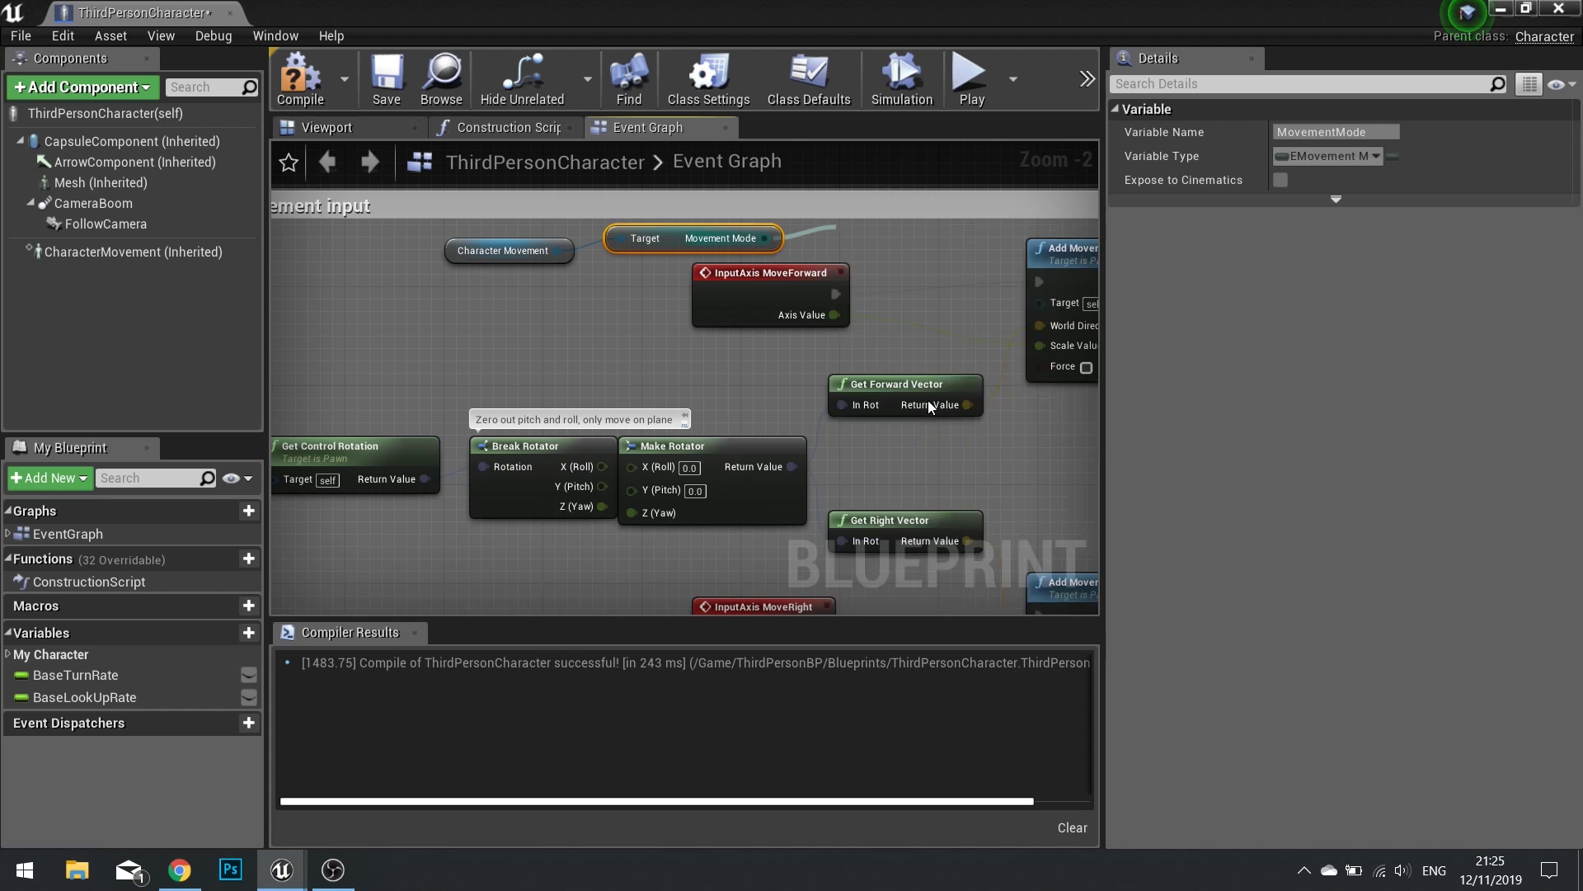
pyautogui.click(487, 244)
pyautogui.keyDown('ctrl'); pyautogui.click(648, 237); pyautogui.keyUp('ctrl')
pyautogui.keyDown('ctrl'); pyautogui.click(930, 237); pyautogui.keyUp('ctrl')
pyautogui.moveTo(930, 236); pyautogui.dragTo(741, 215)
pyautogui.click(751, 242)
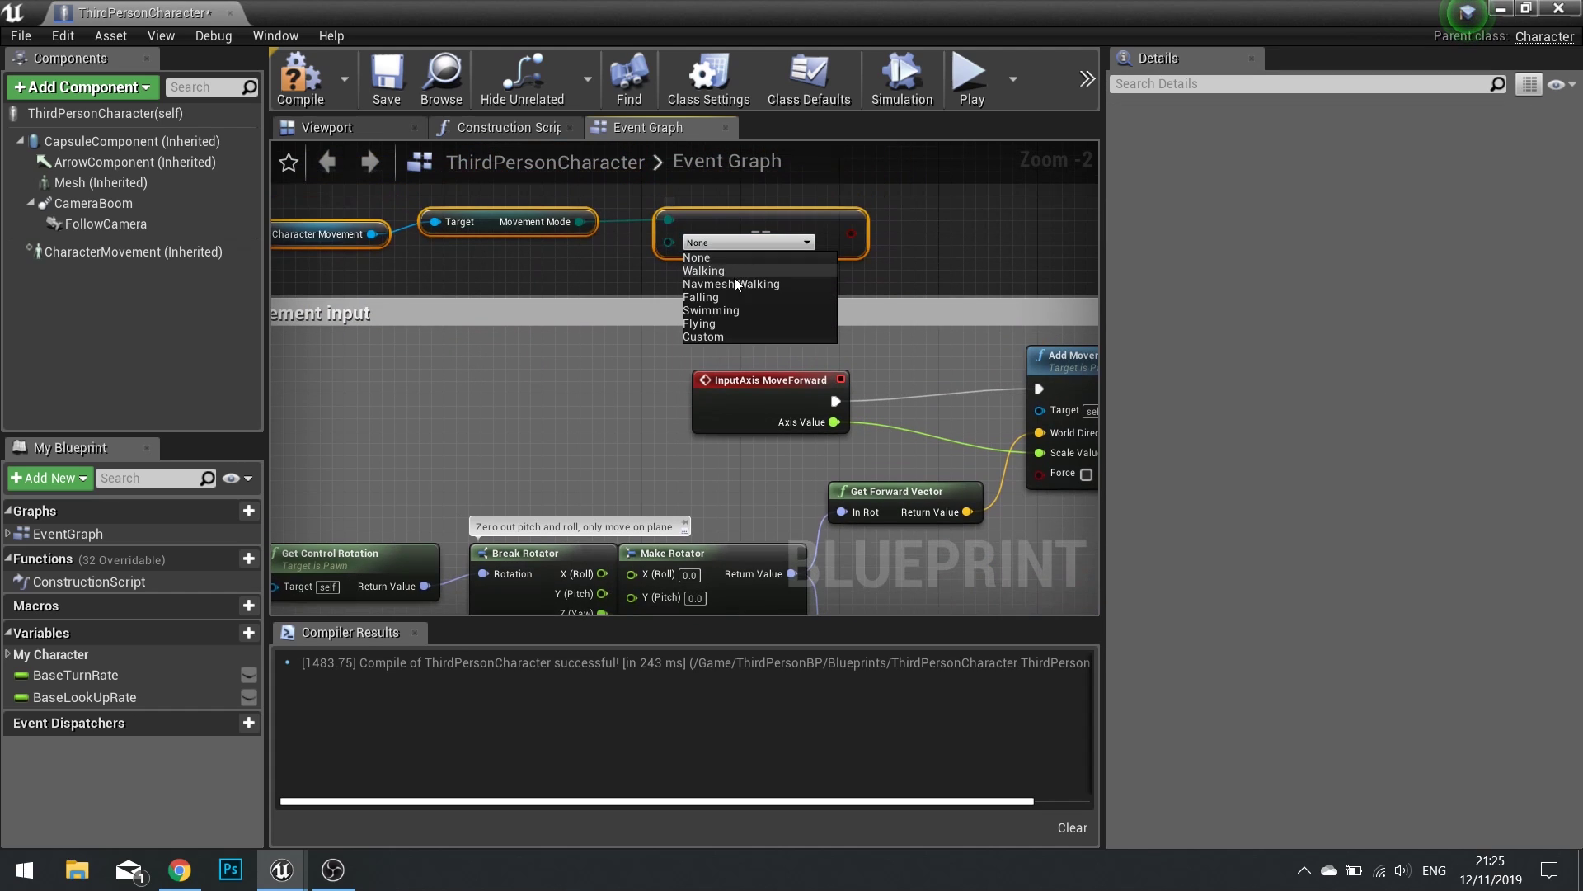
pyautogui.click(715, 310)
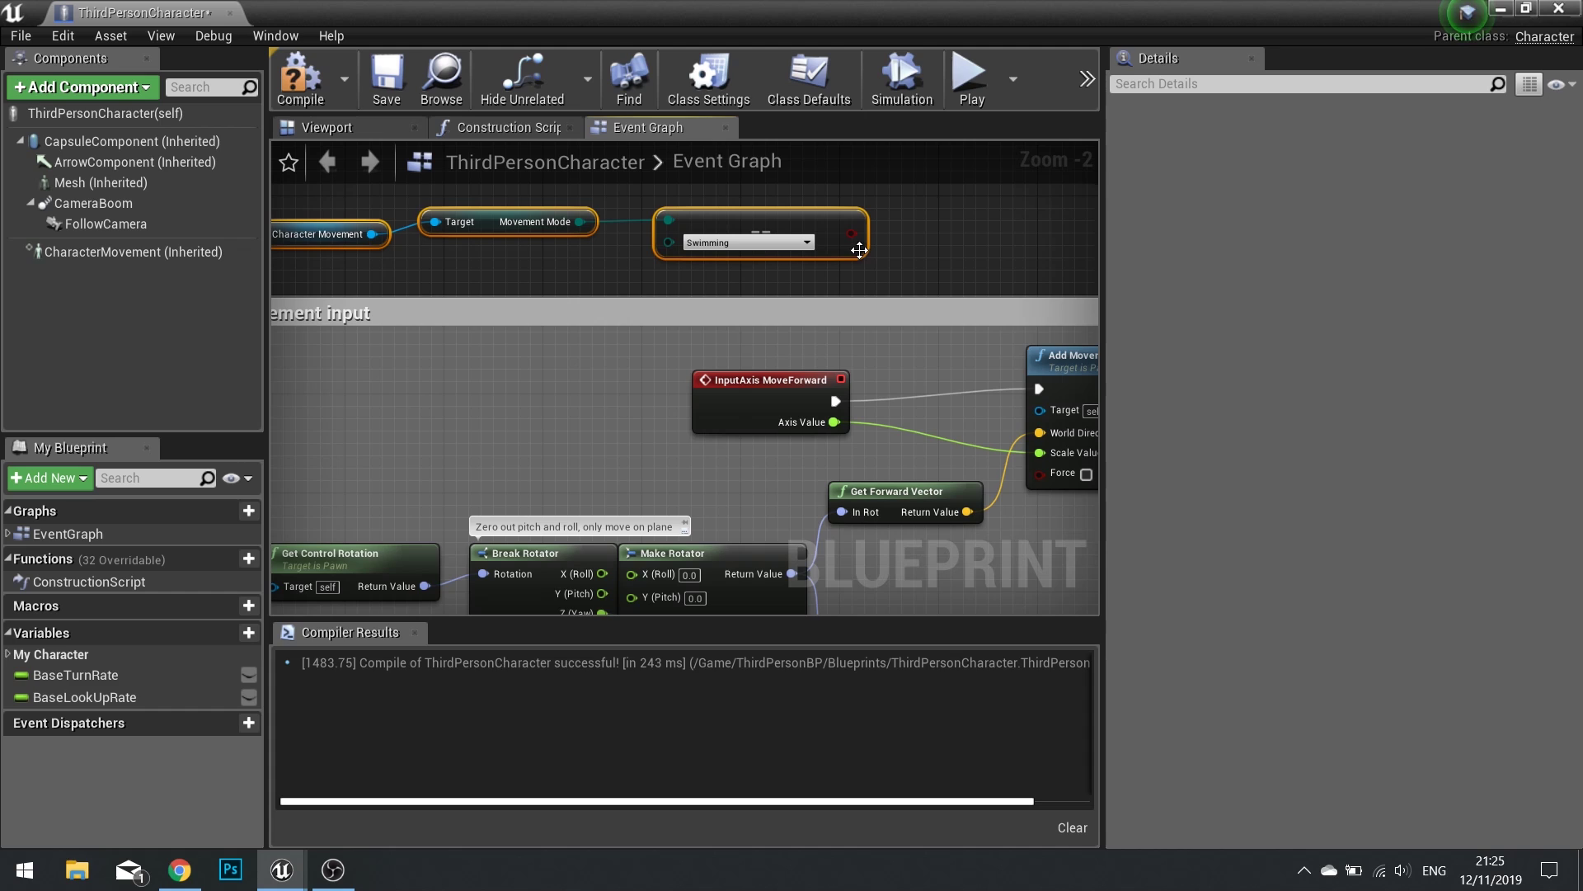
# Insert a Branch after InputAxis MoveForward, conditioned on the Swimming comparison, with False running to the forward Add Movement Input
pyautogui.click(910, 278)
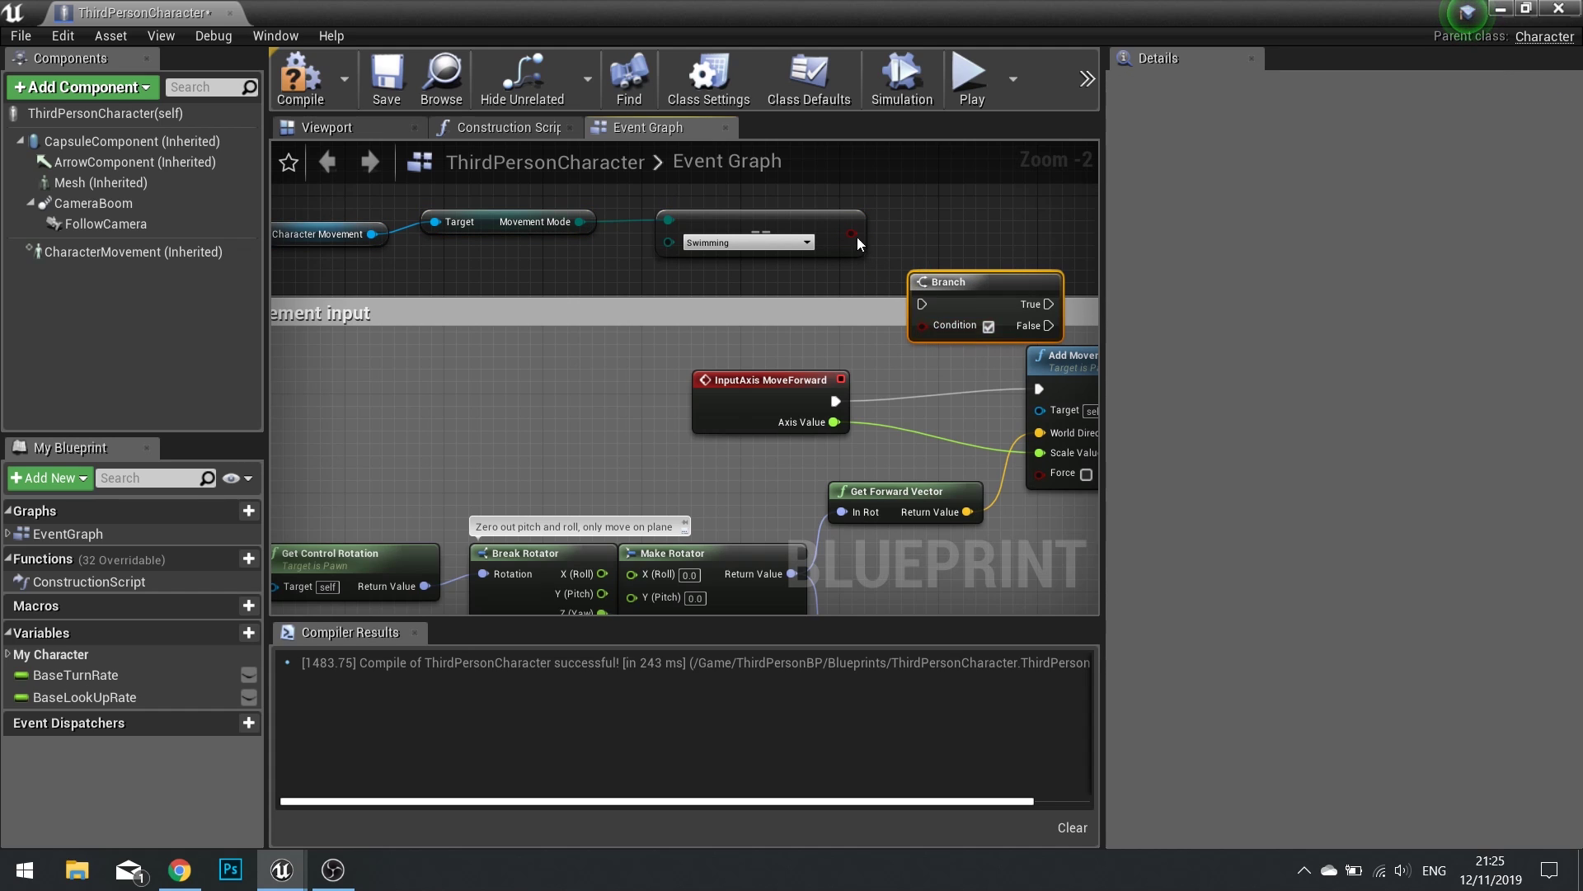
pyautogui.moveTo(852, 234); pyautogui.dragTo(922, 325)
pyautogui.moveTo(755, 386); pyautogui.dragTo(517, 386)
pyautogui.moveTo(943, 309); pyautogui.dragTo(600, 401)
pyautogui.moveTo(891, 400); pyautogui.dragTo(668, 379, button='right')
pyautogui.moveTo(667, 401); pyautogui.dragTo(833, 422)
# Tidy the layout by aligning the Branch with InputAxis MoveForward and moving the Movement Mode comparison nodes closer above them
pyautogui.moveTo(637, 371); pyautogui.dragTo(637, 335)
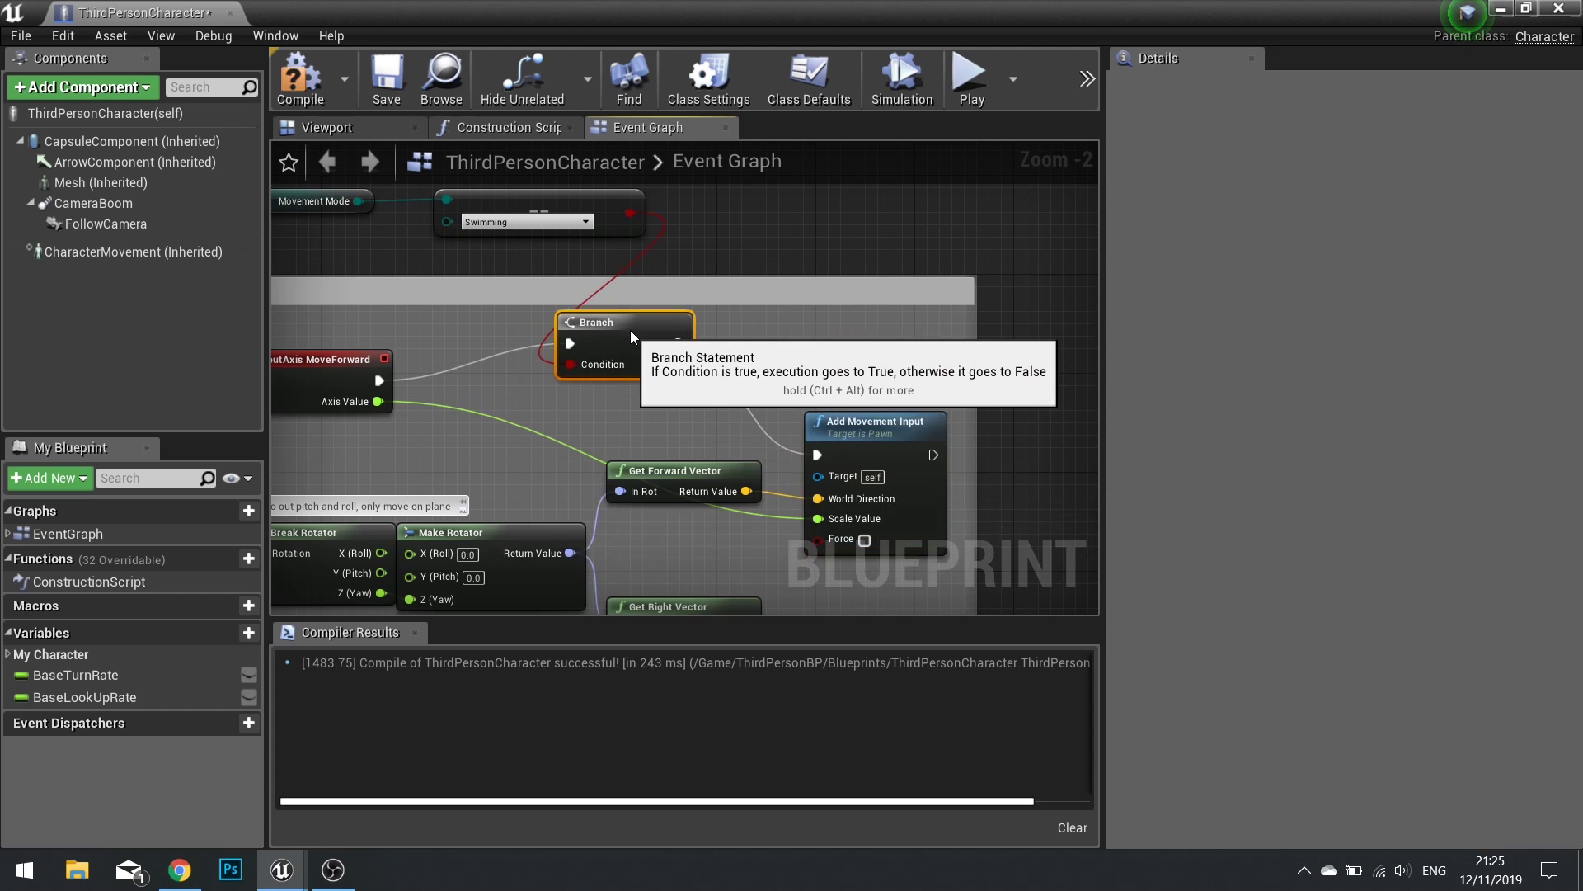
pyautogui.click(360, 366)
pyautogui.moveTo(453, 322); pyautogui.dragTo(663, 331, button='right')
pyautogui.moveTo(781, 224); pyautogui.dragTo(657, 260)
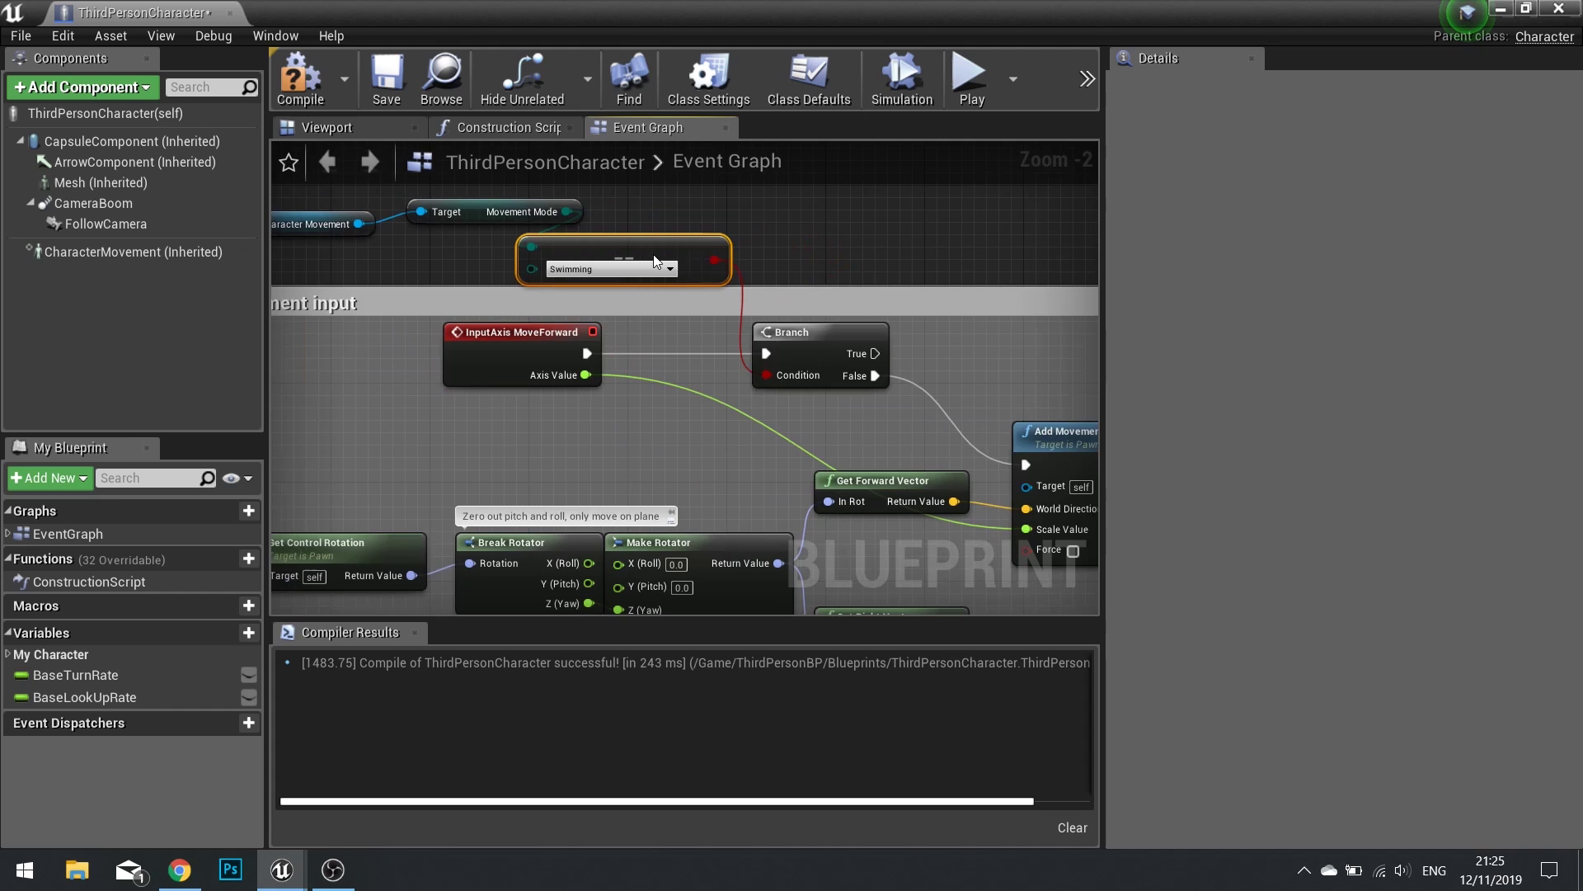
pyautogui.moveTo(445, 237); pyautogui.dragTo(720, 265, button='right')
pyautogui.moveTo(544, 210); pyautogui.dragTo(640, 262)
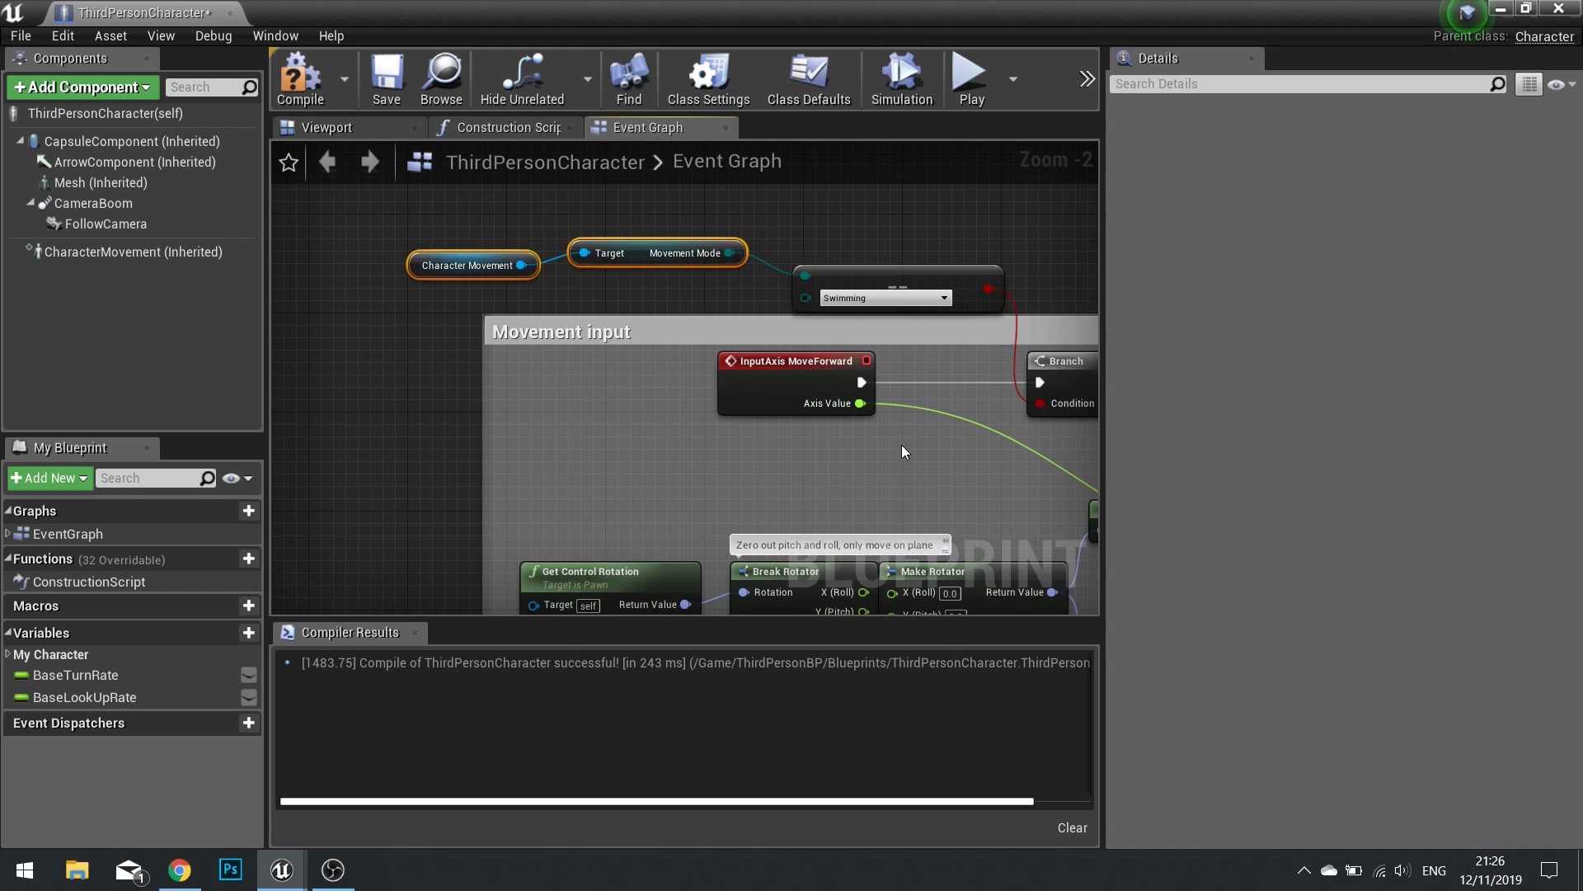
# Add a FollowCamera reference above the Movement input group and connect it to a GetWorldRotation node
pyautogui.moveTo(905, 452); pyautogui.dragTo(737, 193, button='right')
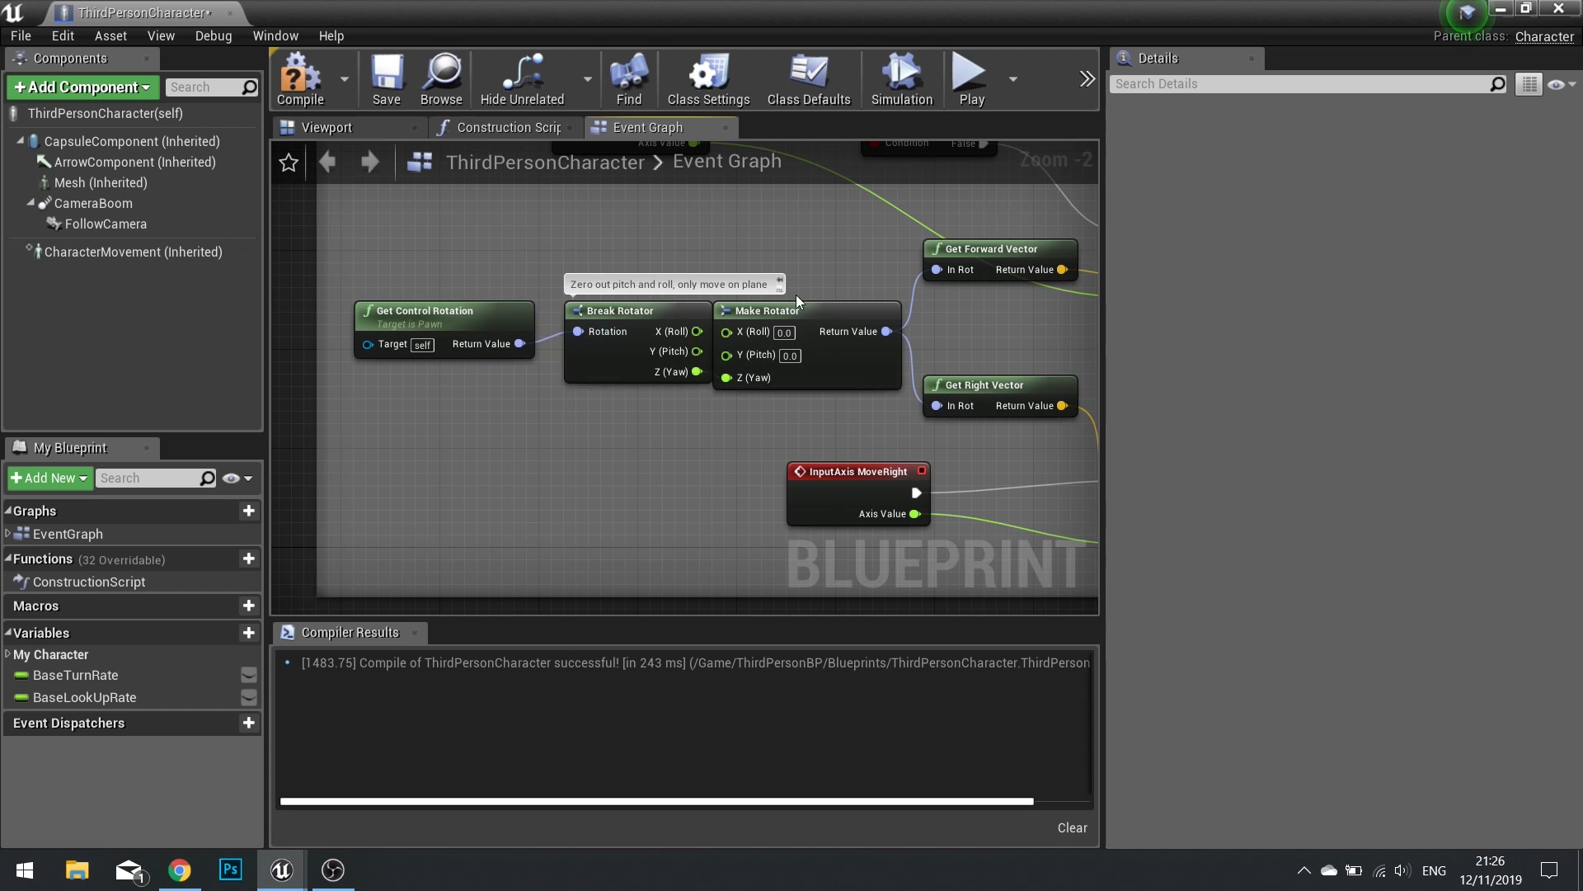
pyautogui.moveTo(788, 239); pyautogui.dragTo(714, 354, button='right')
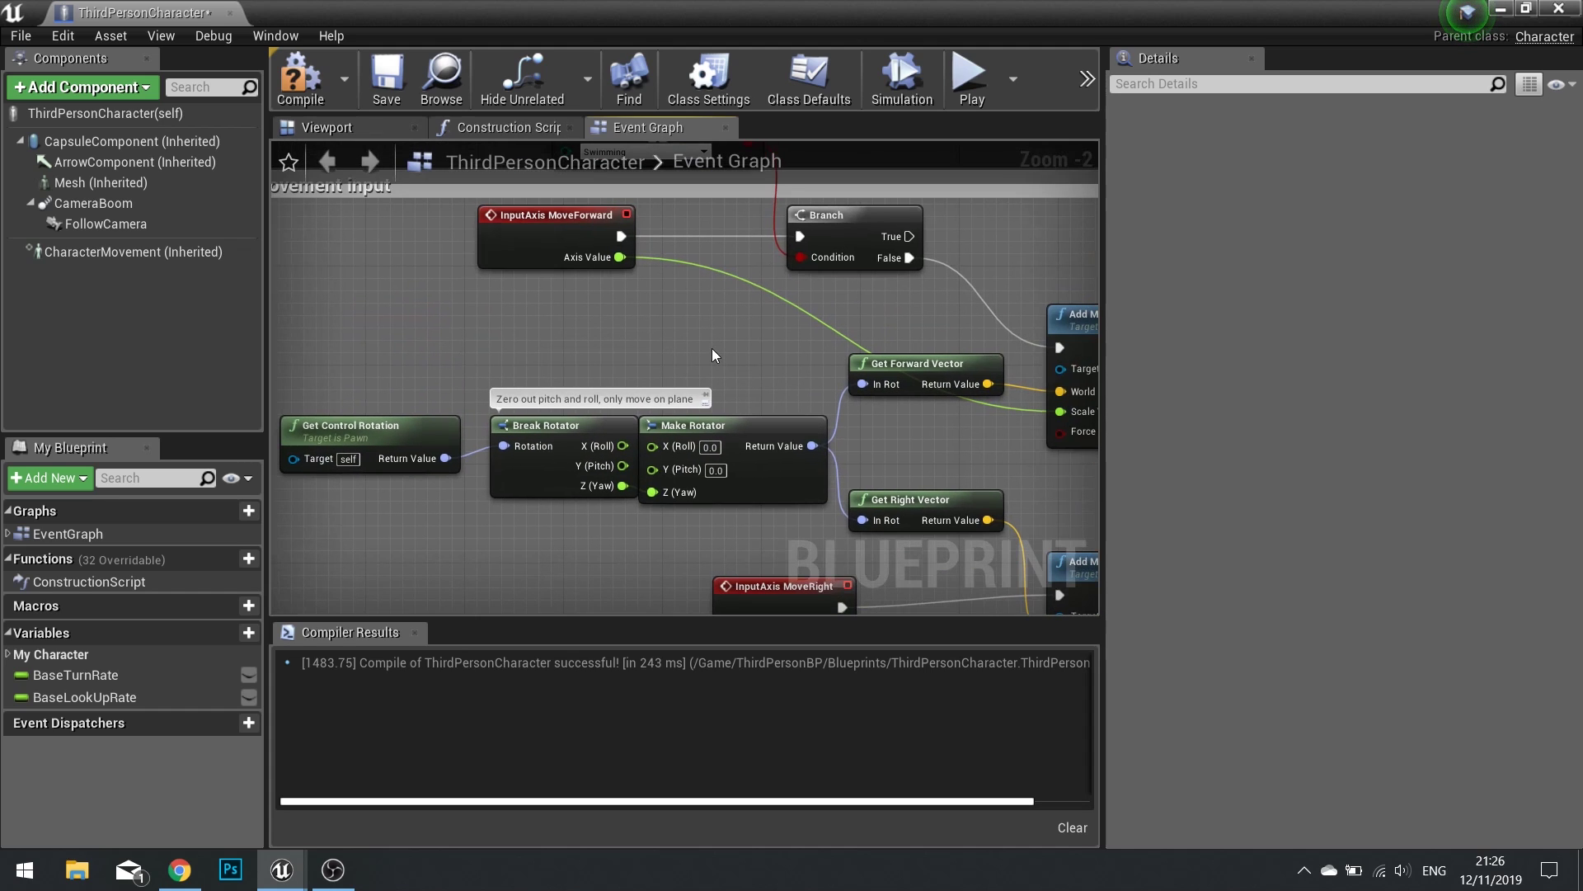
pyautogui.moveTo(927, 299); pyautogui.dragTo(676, 428, button='right')
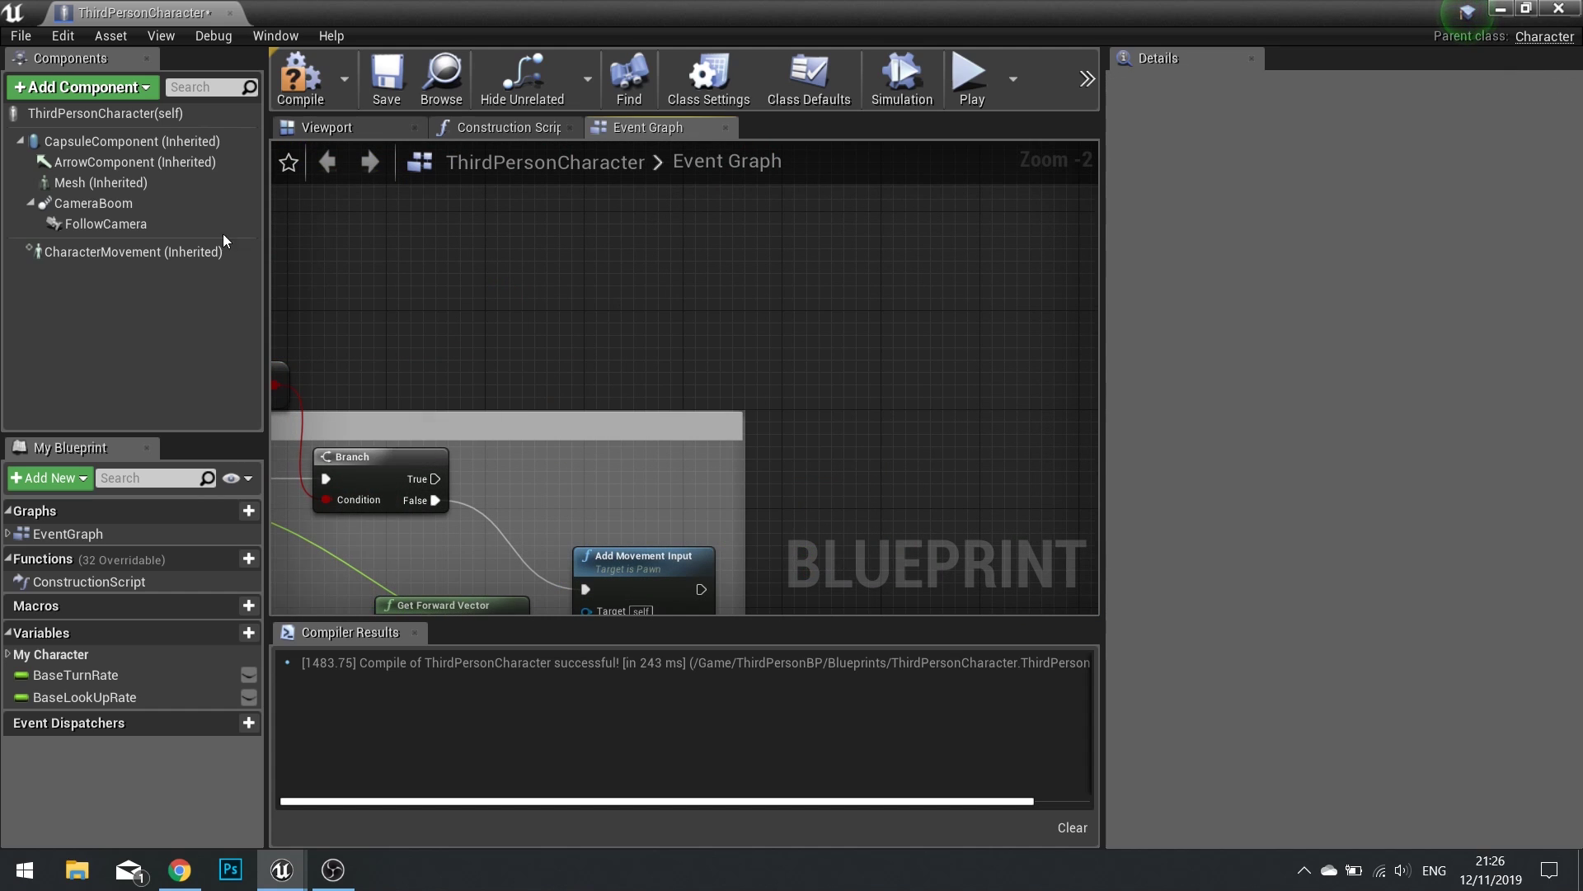
pyautogui.moveTo(98, 226); pyautogui.dragTo(425, 301)
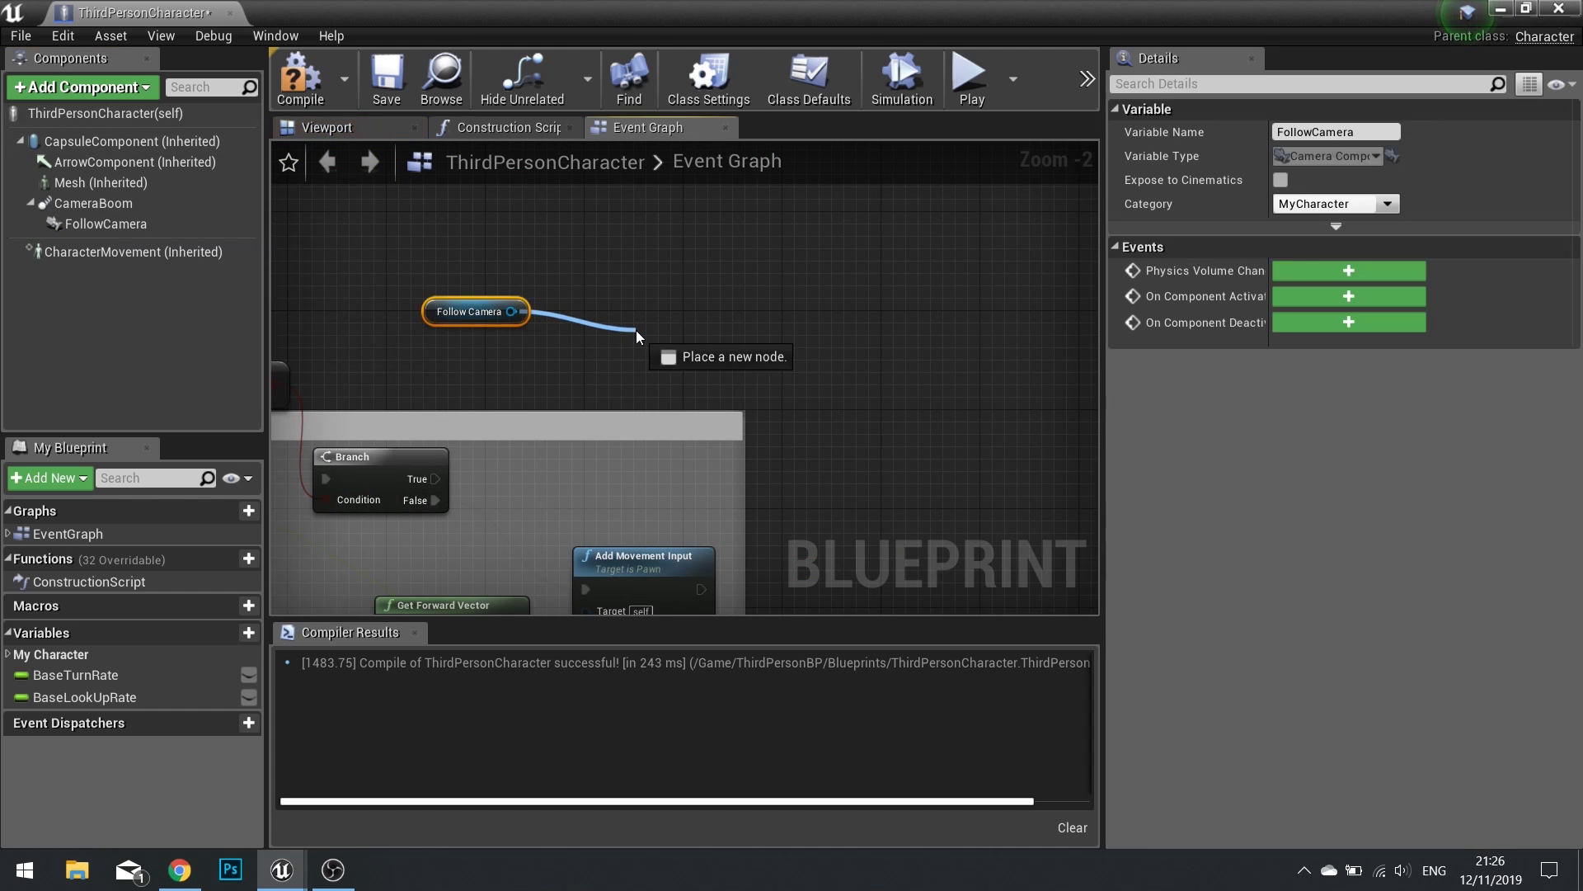
pyautogui.moveTo(636, 330); pyautogui.dragTo(636, 329)
pyautogui.write('get rot')
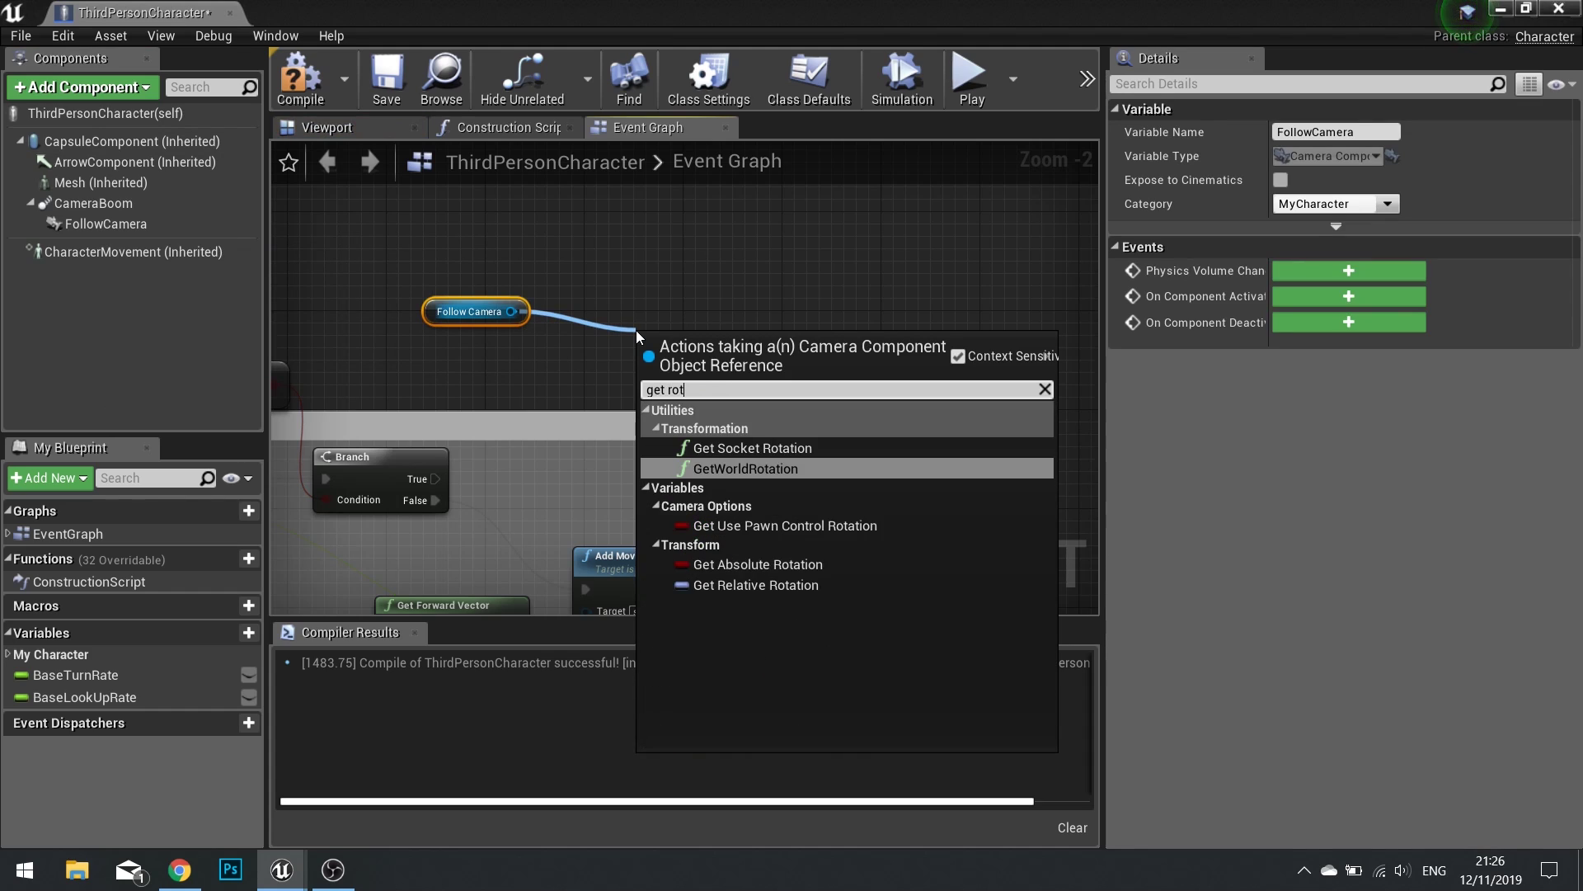
pyautogui.write('at')
pyautogui.click(755, 472)
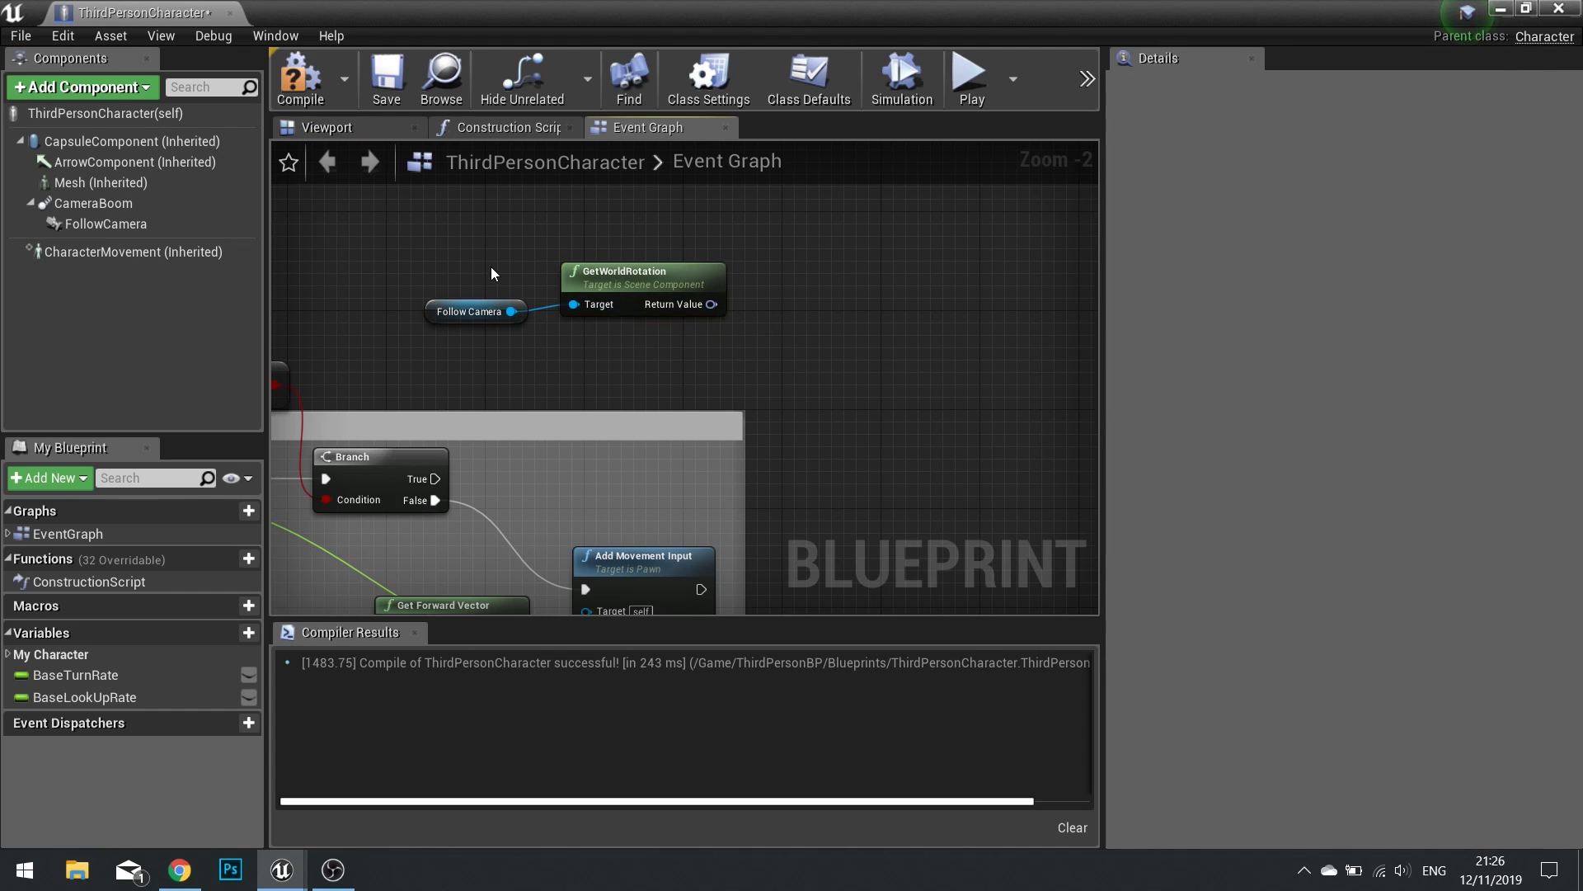
# Add a Get Forward Vector node fed by the FollowCamera's GetWorldRotation return value and align it beside that node
pyautogui.moveTo(491, 268); pyautogui.dragTo(531, 254)
pyautogui.moveTo(480, 399); pyautogui.dragTo(1028, 171, button='right')
pyautogui.moveTo(864, 403); pyautogui.dragTo(668, 237, button='right')
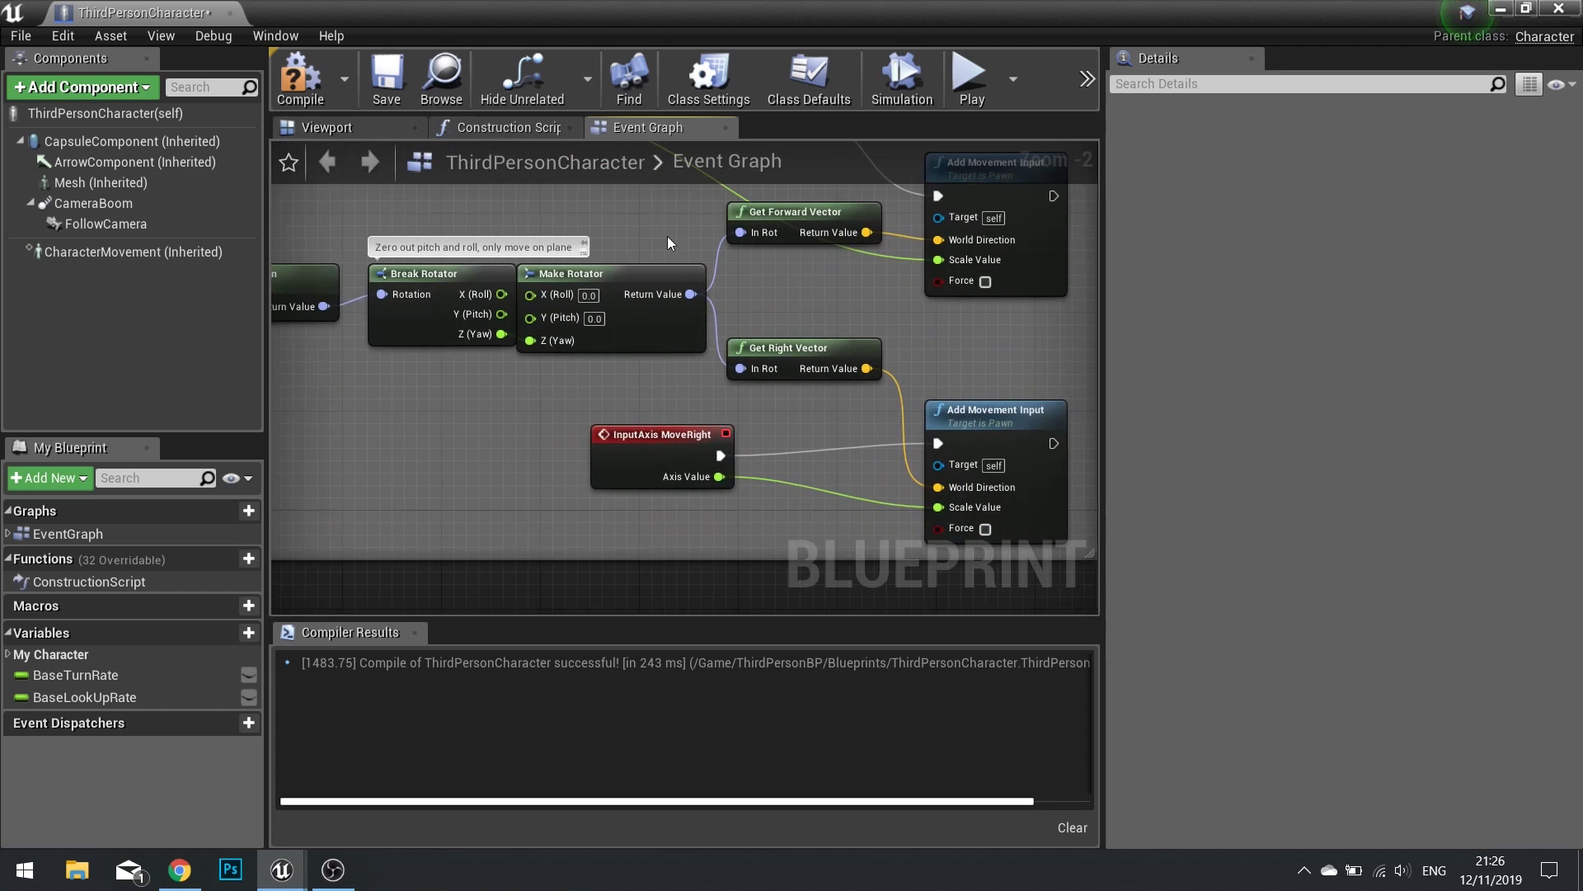
pyautogui.scroll(-1, 827, 327)
pyautogui.moveTo(827, 326); pyautogui.dragTo(684, 399, button='right')
pyautogui.scroll(-2, 685, 399)
pyautogui.moveTo(738, 320); pyautogui.dragTo(657, 392, button='right')
pyautogui.scroll(3, 658, 389)
pyautogui.moveTo(662, 342); pyautogui.dragTo(730, 360)
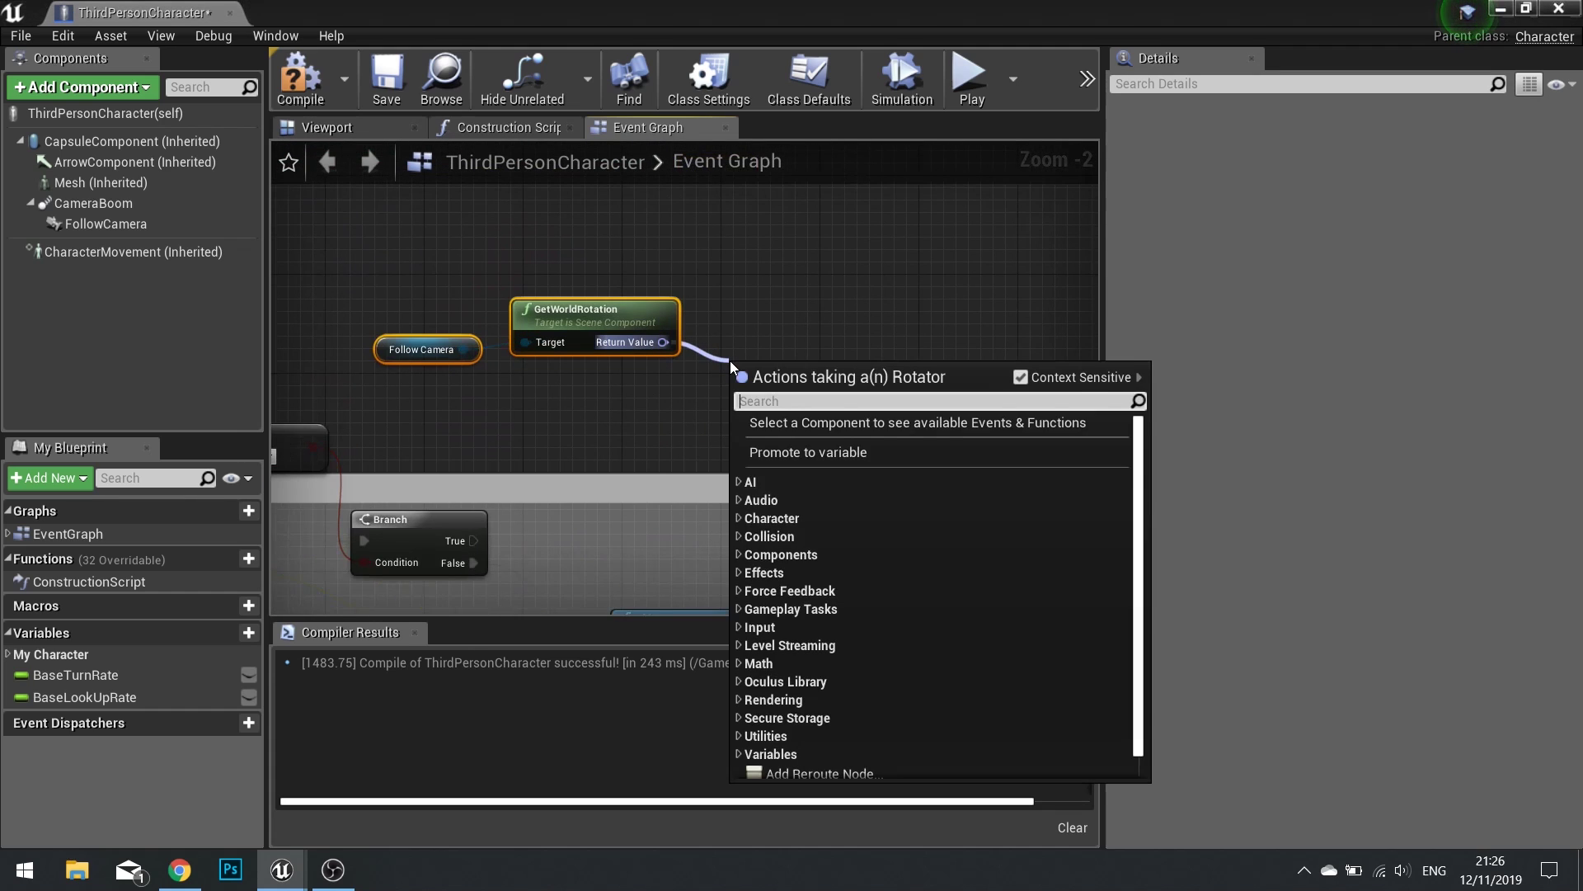
pyautogui.write('get forward')
pyautogui.press('Return')
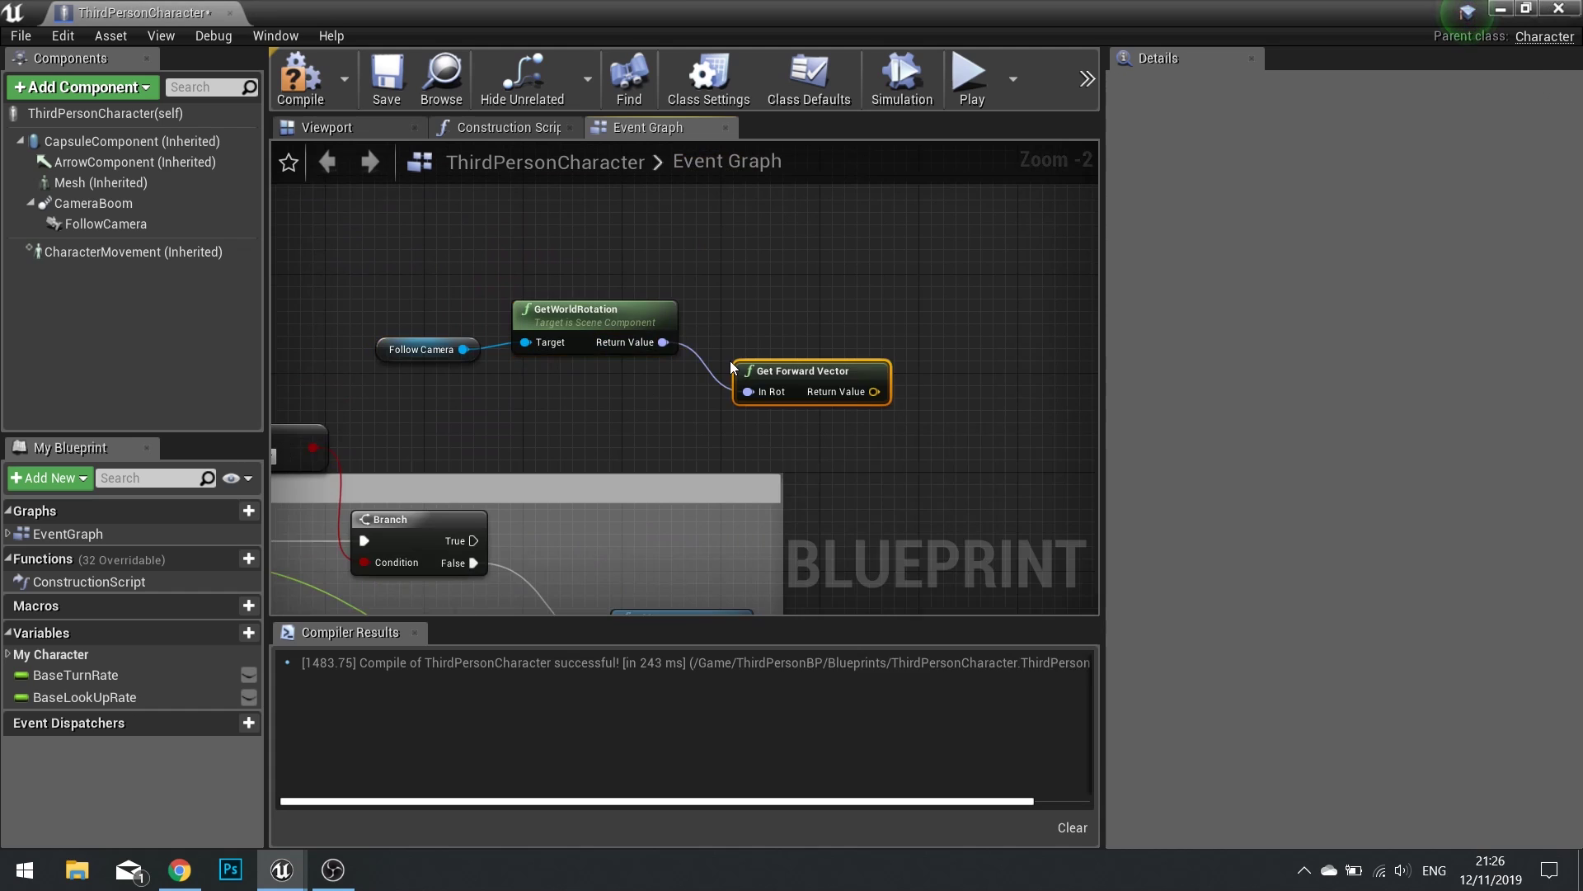
pyautogui.moveTo(742, 373); pyautogui.dragTo(717, 324)
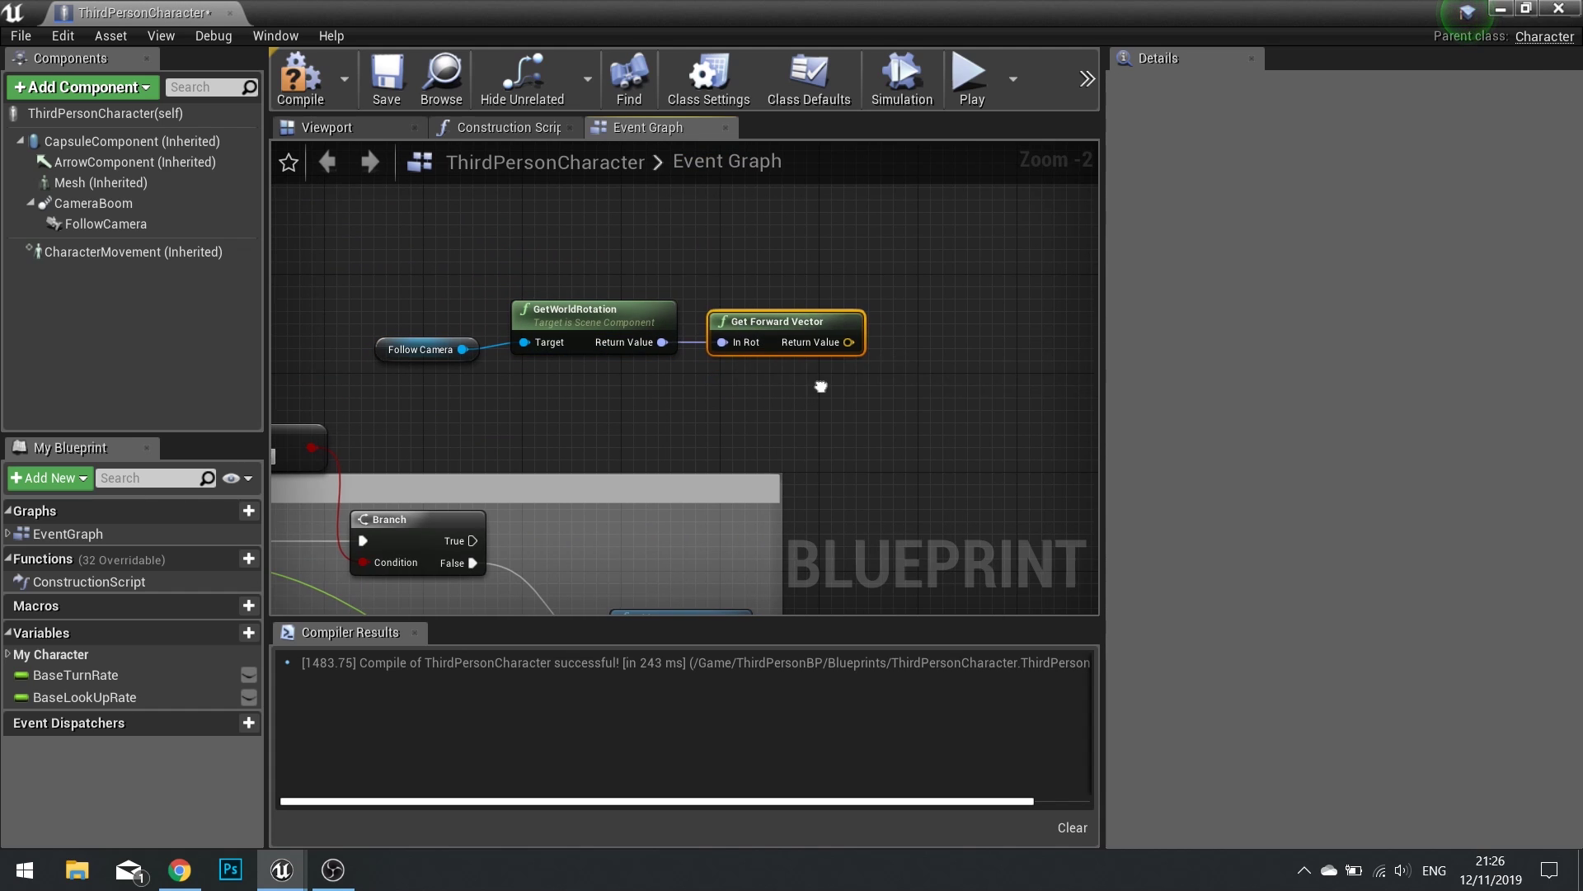
# Duplicate the forward Add Movement Input node above the Movement input group and connect the camera's Get Forward Vector to its World Direction
pyautogui.moveTo(821, 386); pyautogui.dragTo(642, 408, button='right')
pyautogui.moveTo(668, 365)
pyautogui.mouseDown()
pyautogui.moveTo(784, 294)
pyautogui.moveTo(648, 381)
pyautogui.mouseUp()
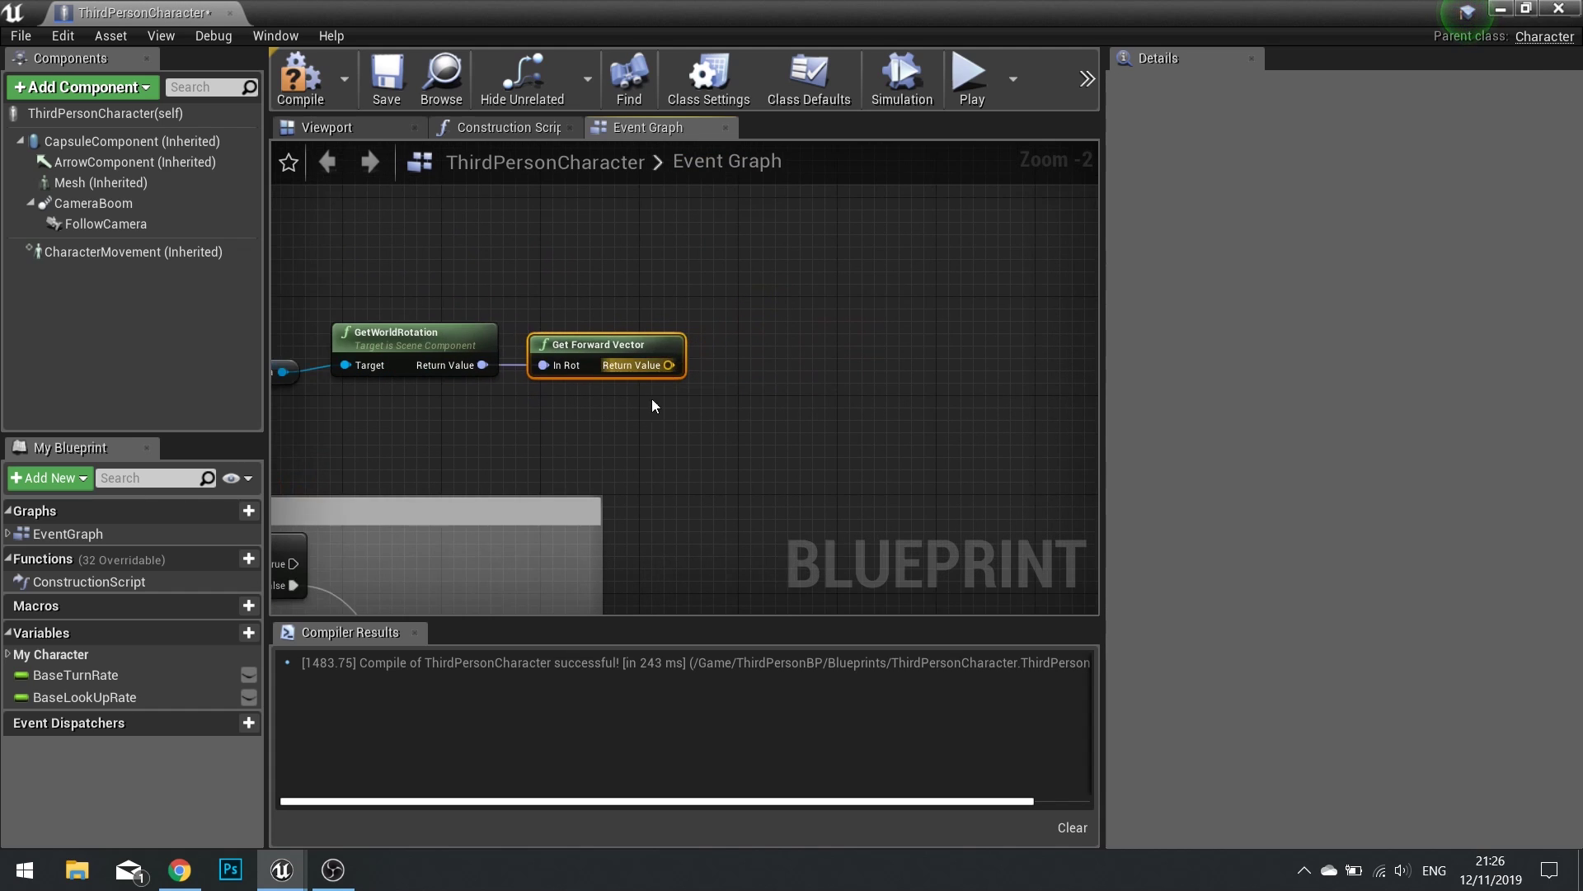
pyautogui.moveTo(486, 565); pyautogui.dragTo(755, 270, button='right')
pyautogui.click(776, 356)
pyautogui.moveTo(849, 428); pyautogui.dragTo(747, 372, button='right')
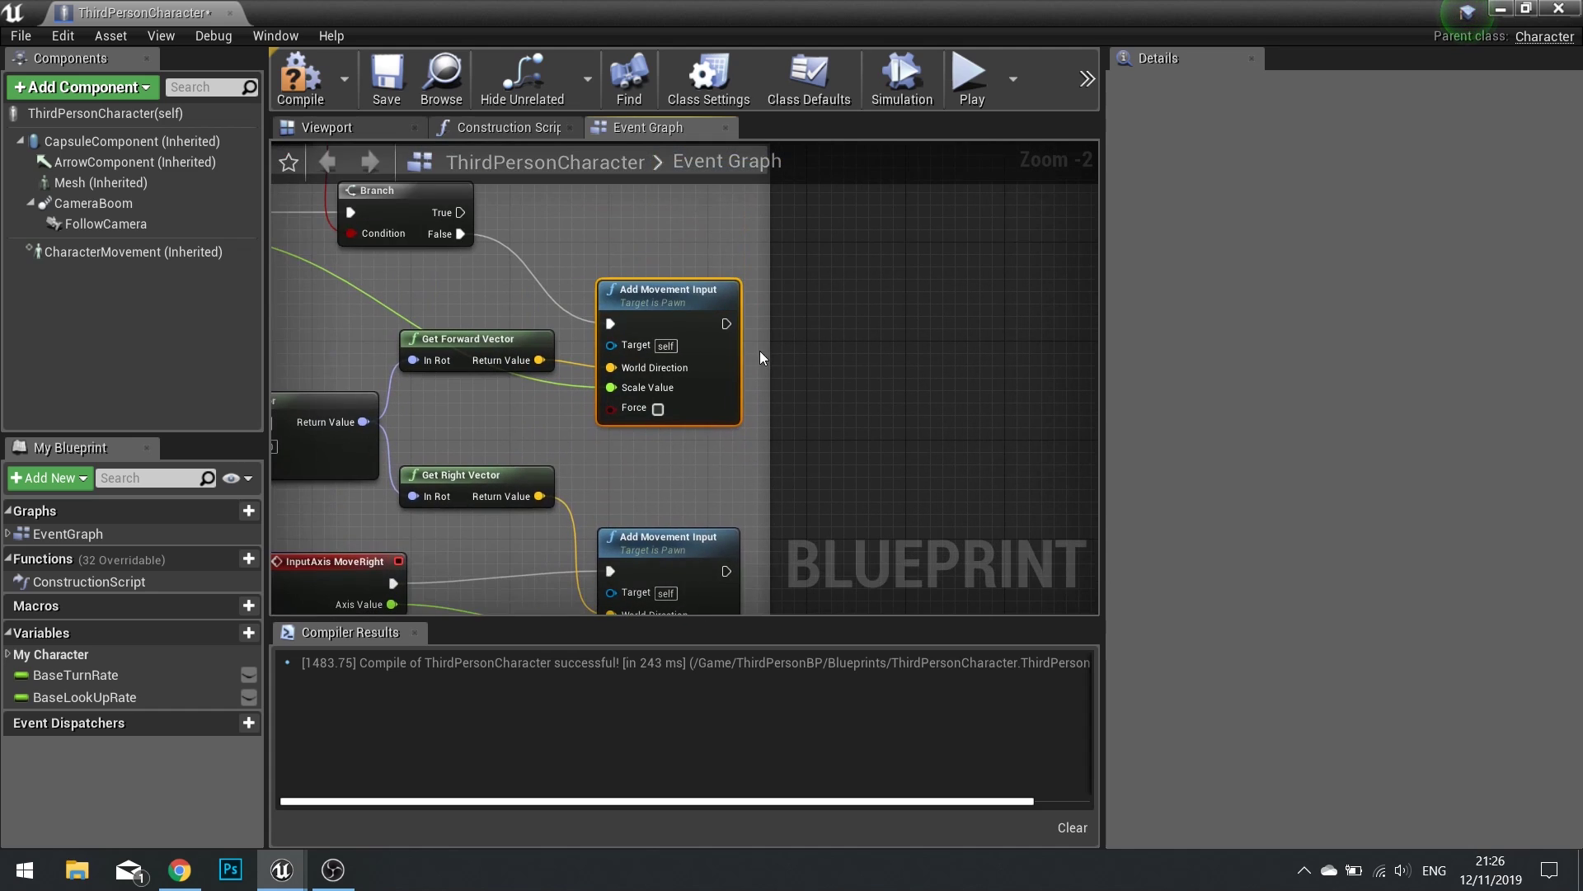
pyautogui.moveTo(809, 288); pyautogui.dragTo(731, 597, button='right')
pyautogui.moveTo(850, 353); pyautogui.dragTo(739, 458, button='right')
pyautogui.hotkey('ctrl', 'v')
pyautogui.moveTo(807, 474); pyautogui.dragTo(821, 309)
pyautogui.moveTo(776, 393); pyautogui.dragTo(644, 428)
# Connect the Branch's True output to the new Add Movement Input and InputAxis MoveForward's Axis Value to its Scale Value
pyautogui.moveTo(492, 436); pyautogui.dragTo(771, 310, button='right')
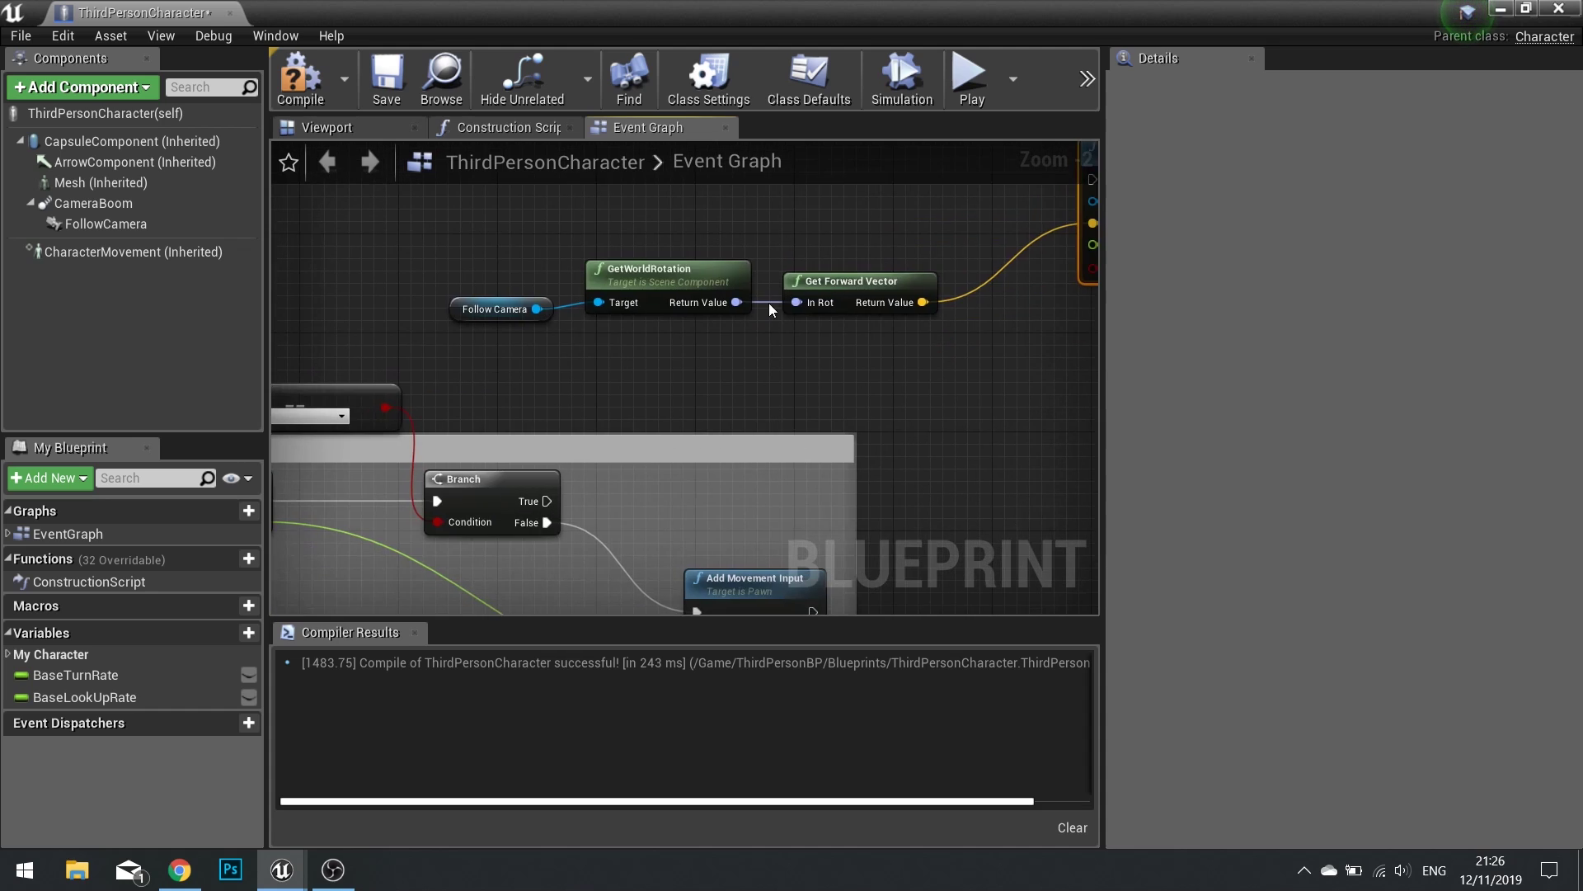
pyautogui.scroll(-2, 771, 311)
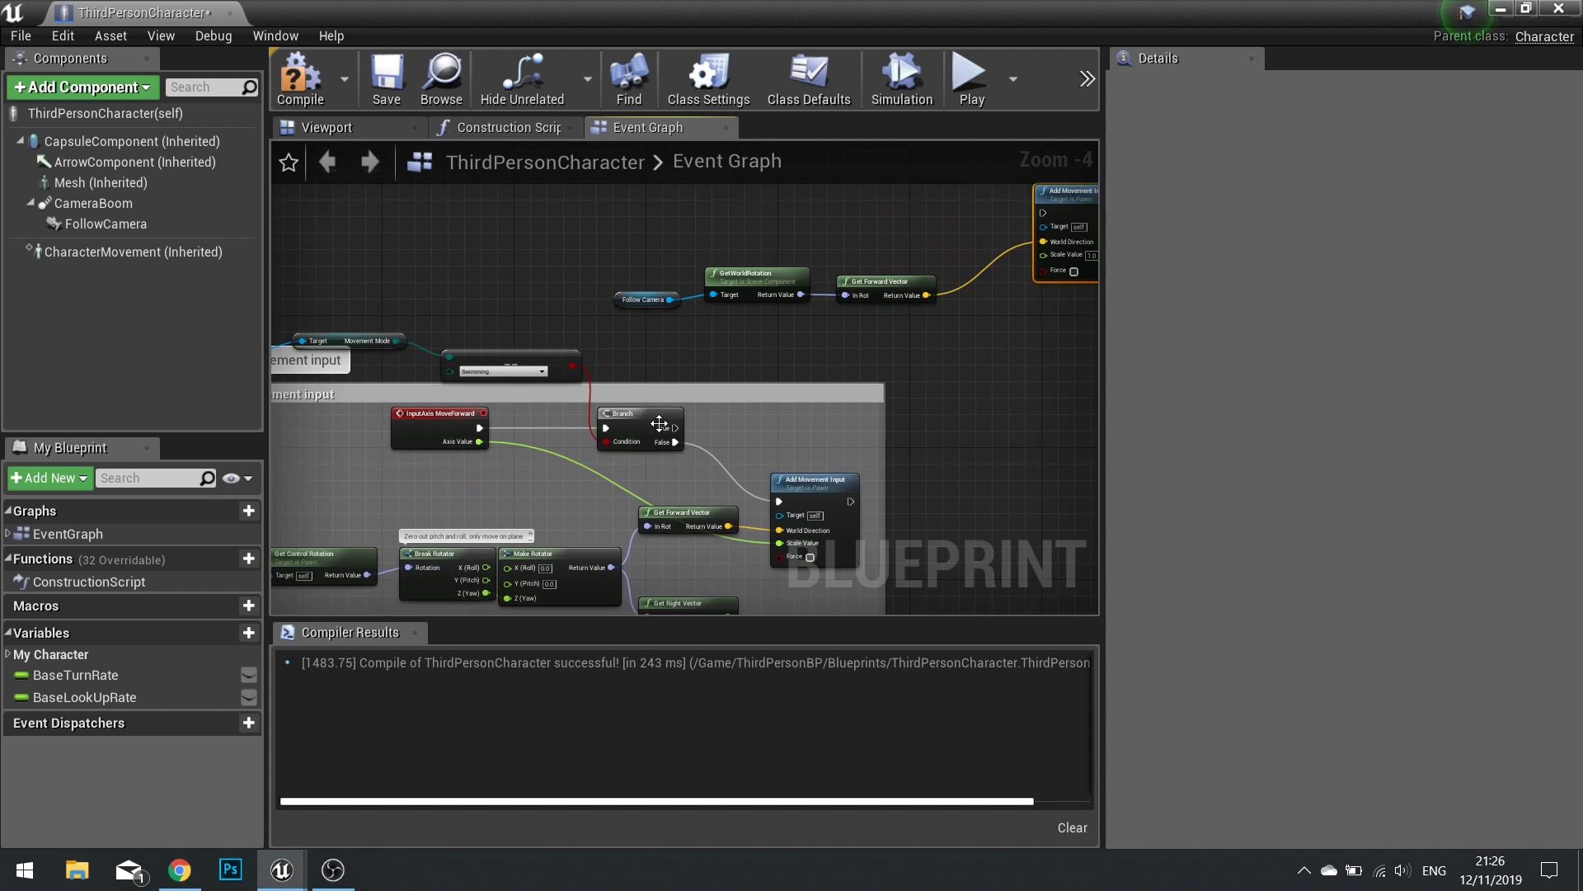
pyautogui.moveTo(675, 427); pyautogui.dragTo(1043, 212)
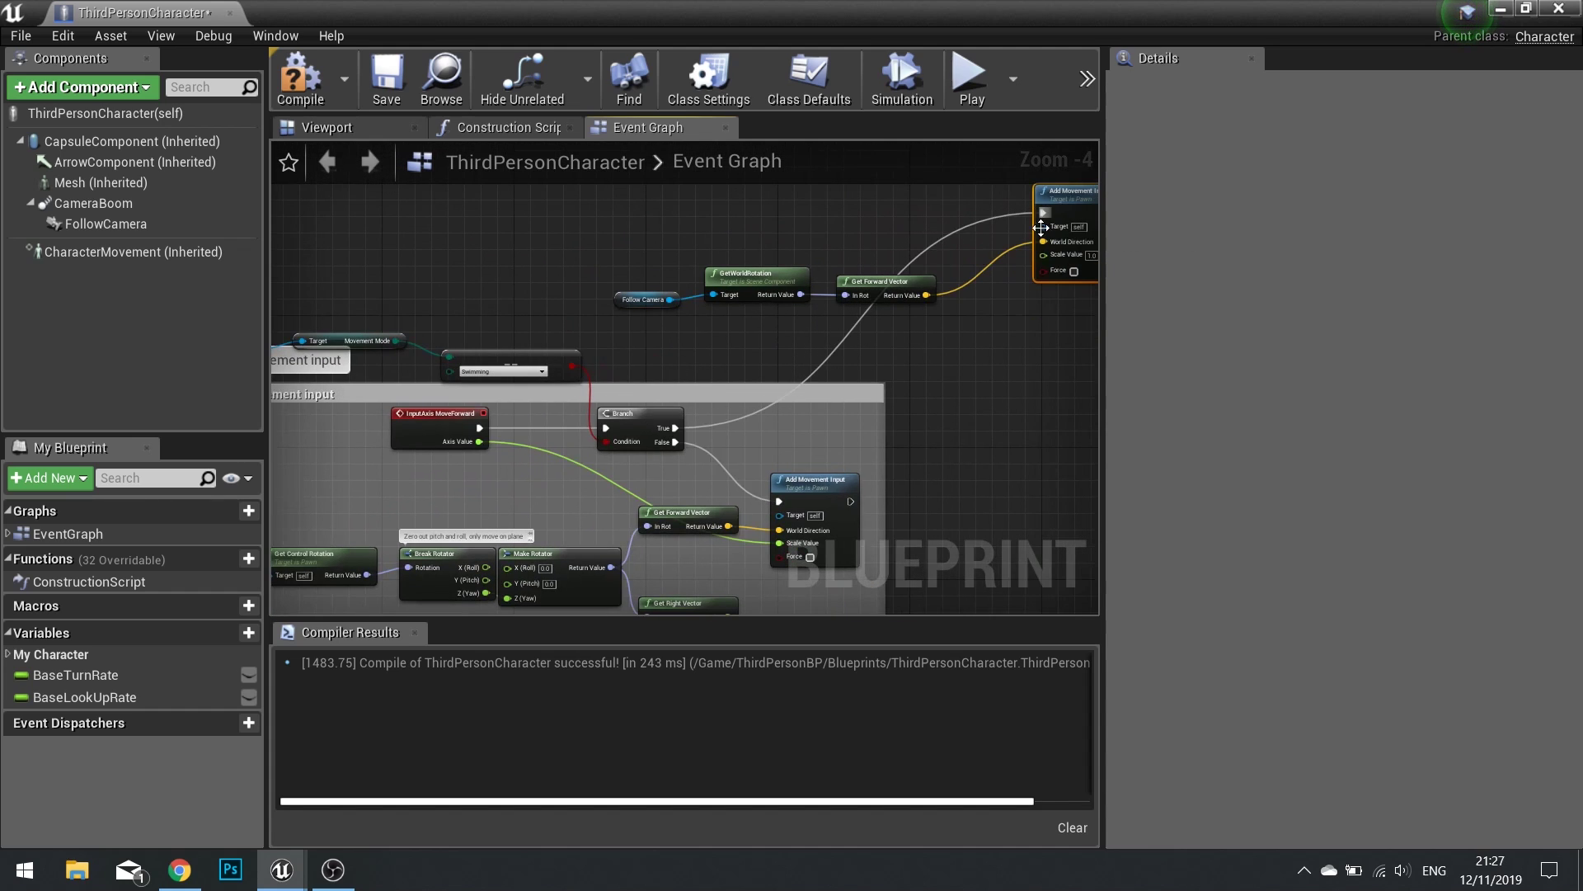
pyautogui.moveTo(700, 463); pyautogui.dragTo(550, 417, button='right')
pyautogui.moveTo(879, 242); pyautogui.dragTo(314, 429)
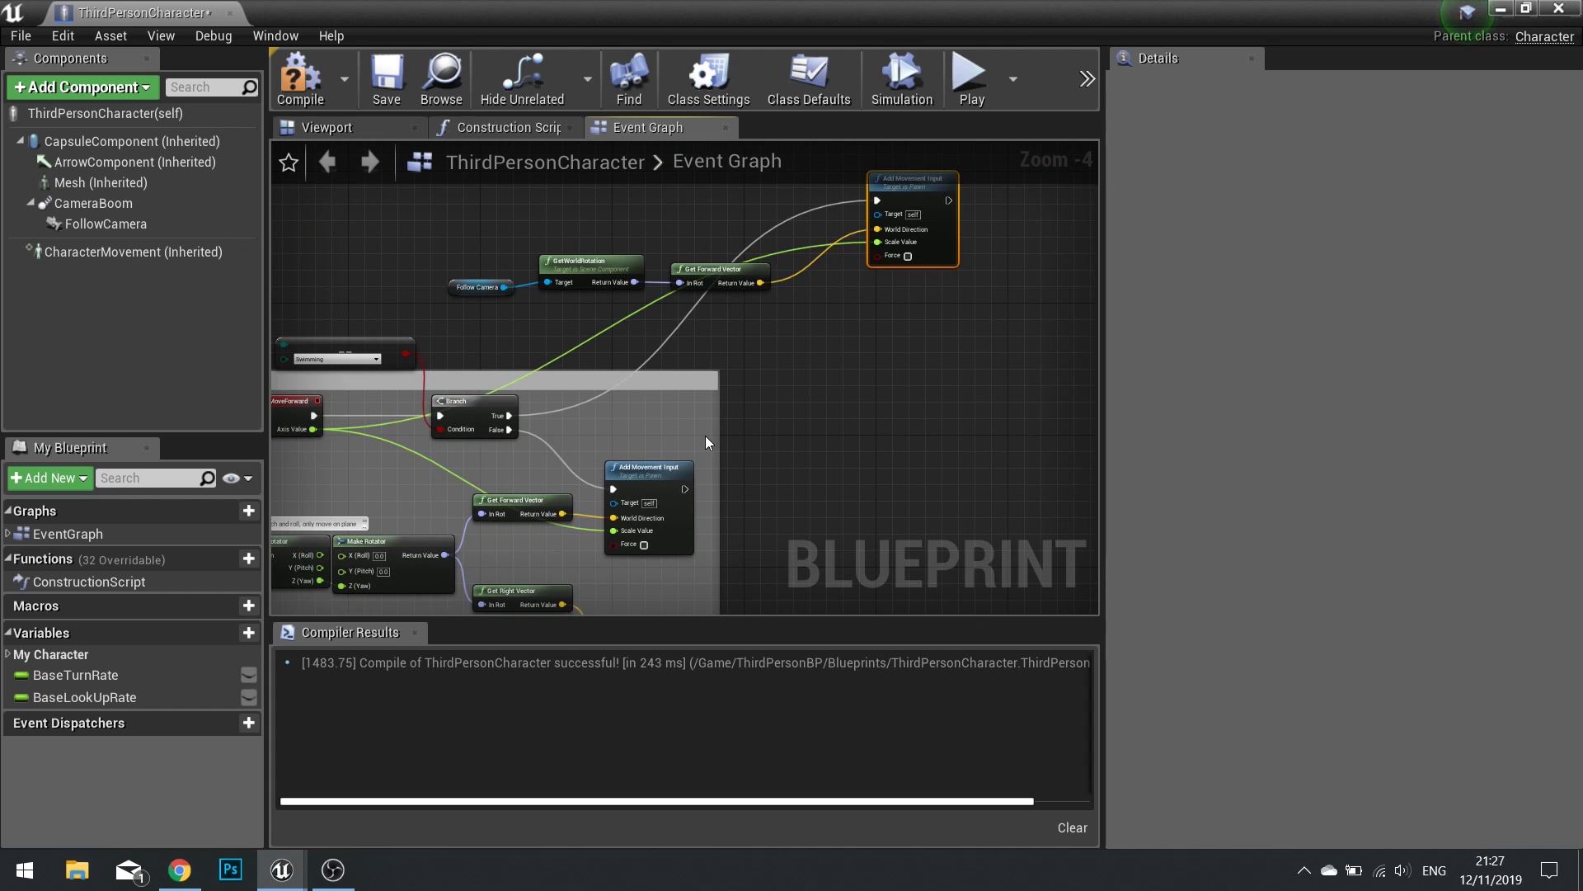
# Compile the ThirdPersonCharacter blueprint and close it to return to the level
pyautogui.moveTo(895, 332); pyautogui.dragTo(915, 402, button='right')
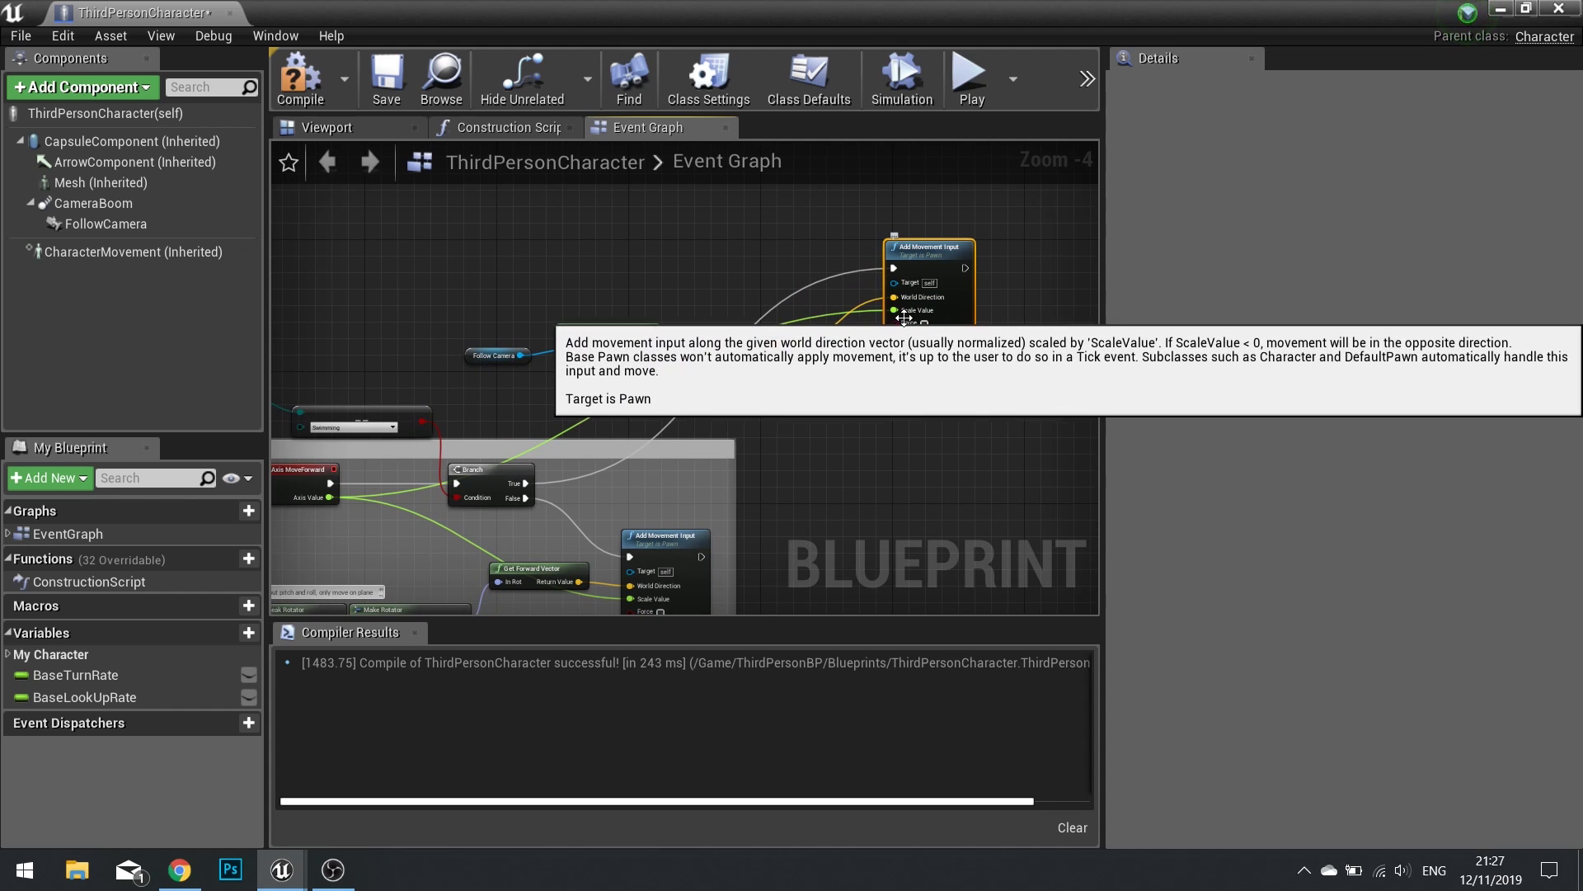
pyautogui.moveTo(752, 611); pyautogui.dragTo(931, 318, button='right')
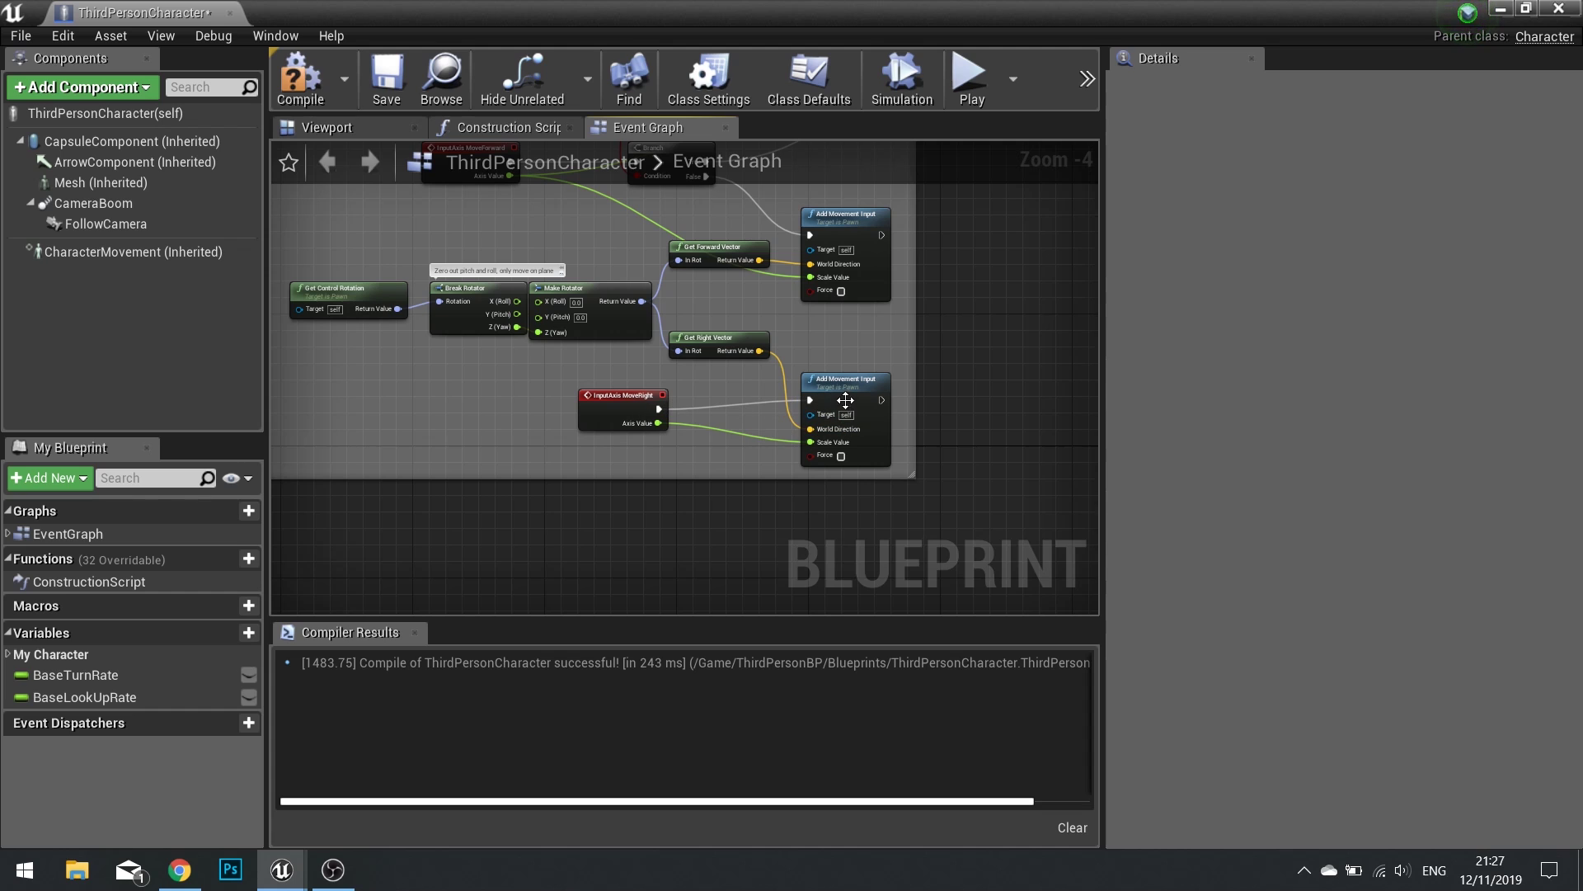
pyautogui.moveTo(938, 460); pyautogui.dragTo(860, 406, button='right')
pyautogui.click(301, 76)
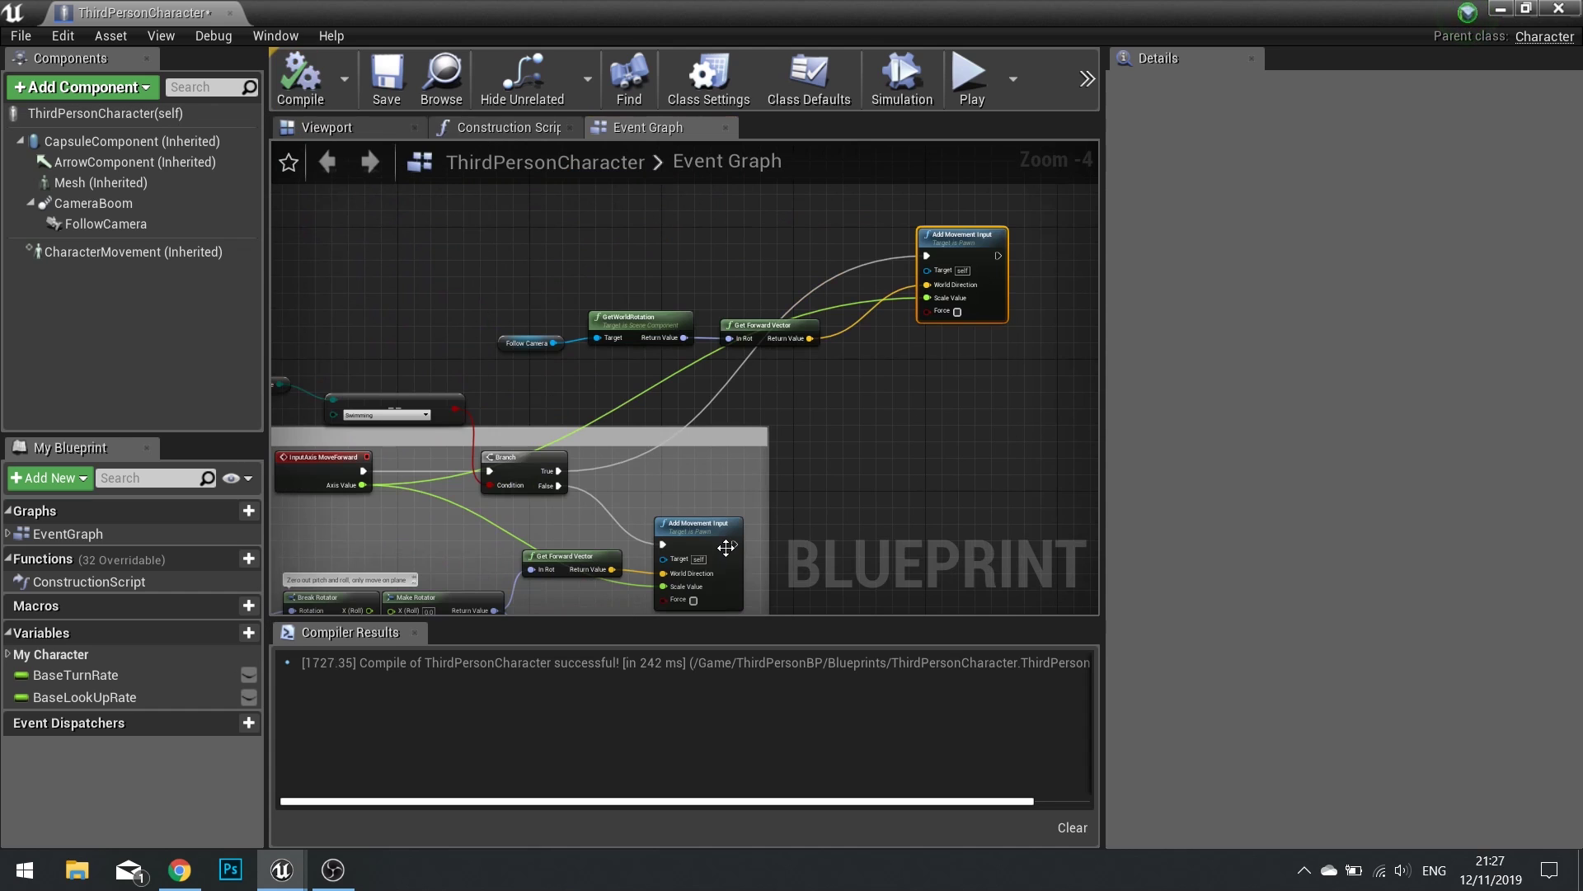
pyautogui.click(1558, 10)
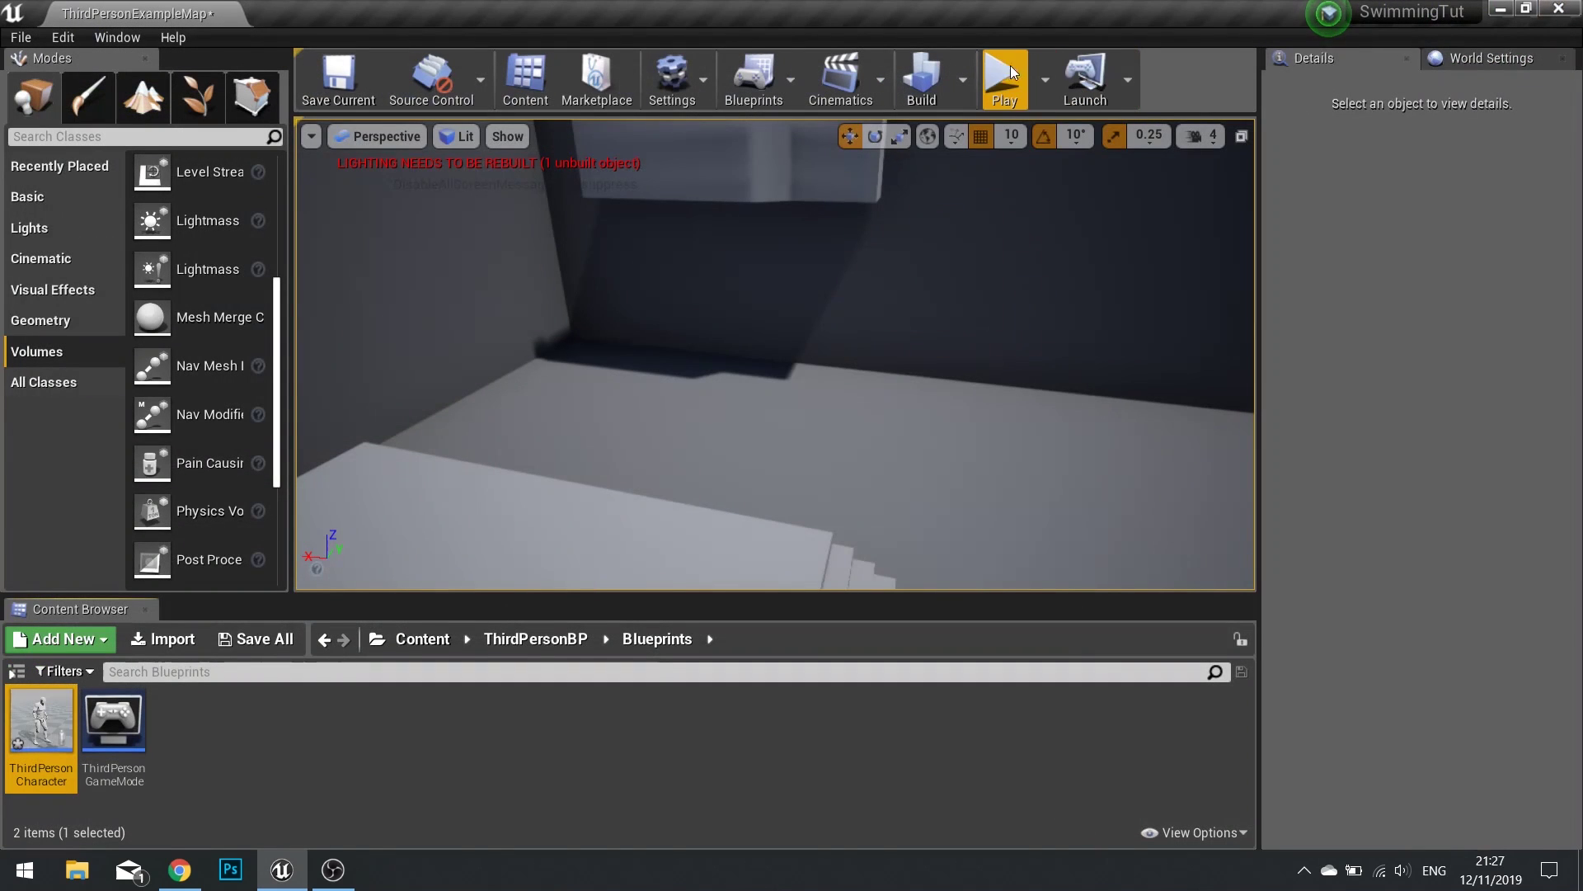
# Play the level, test swimming forward in the camera's direction through the water volume, and stop the session
pyautogui.click(1003, 73)
pyautogui.press('w')
pyautogui.press('space')
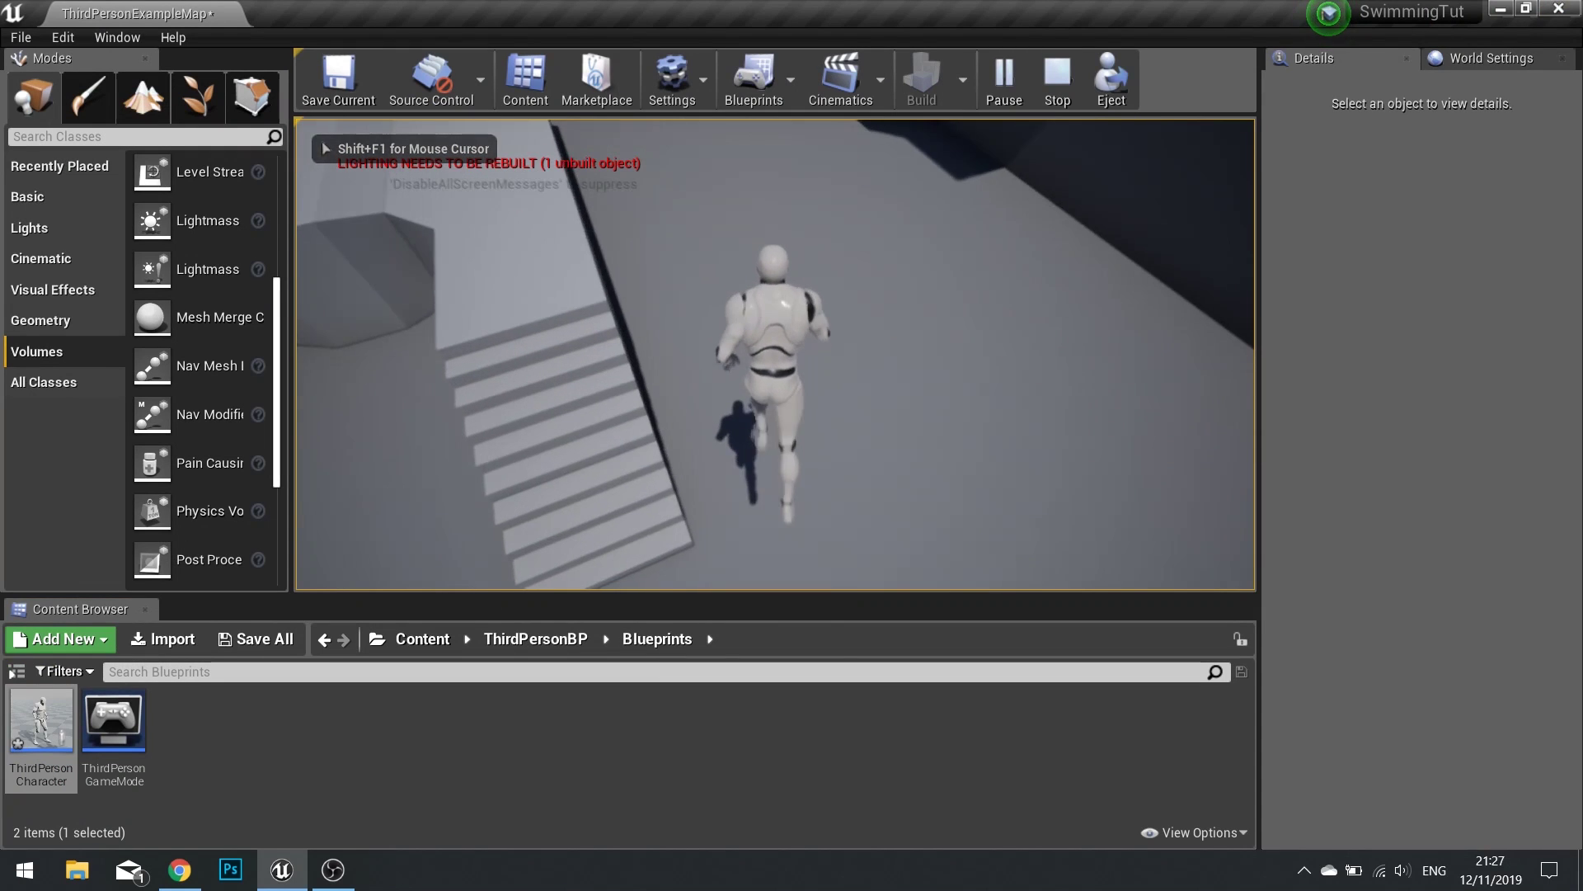
pyautogui.press('space')
pyautogui.press('w')
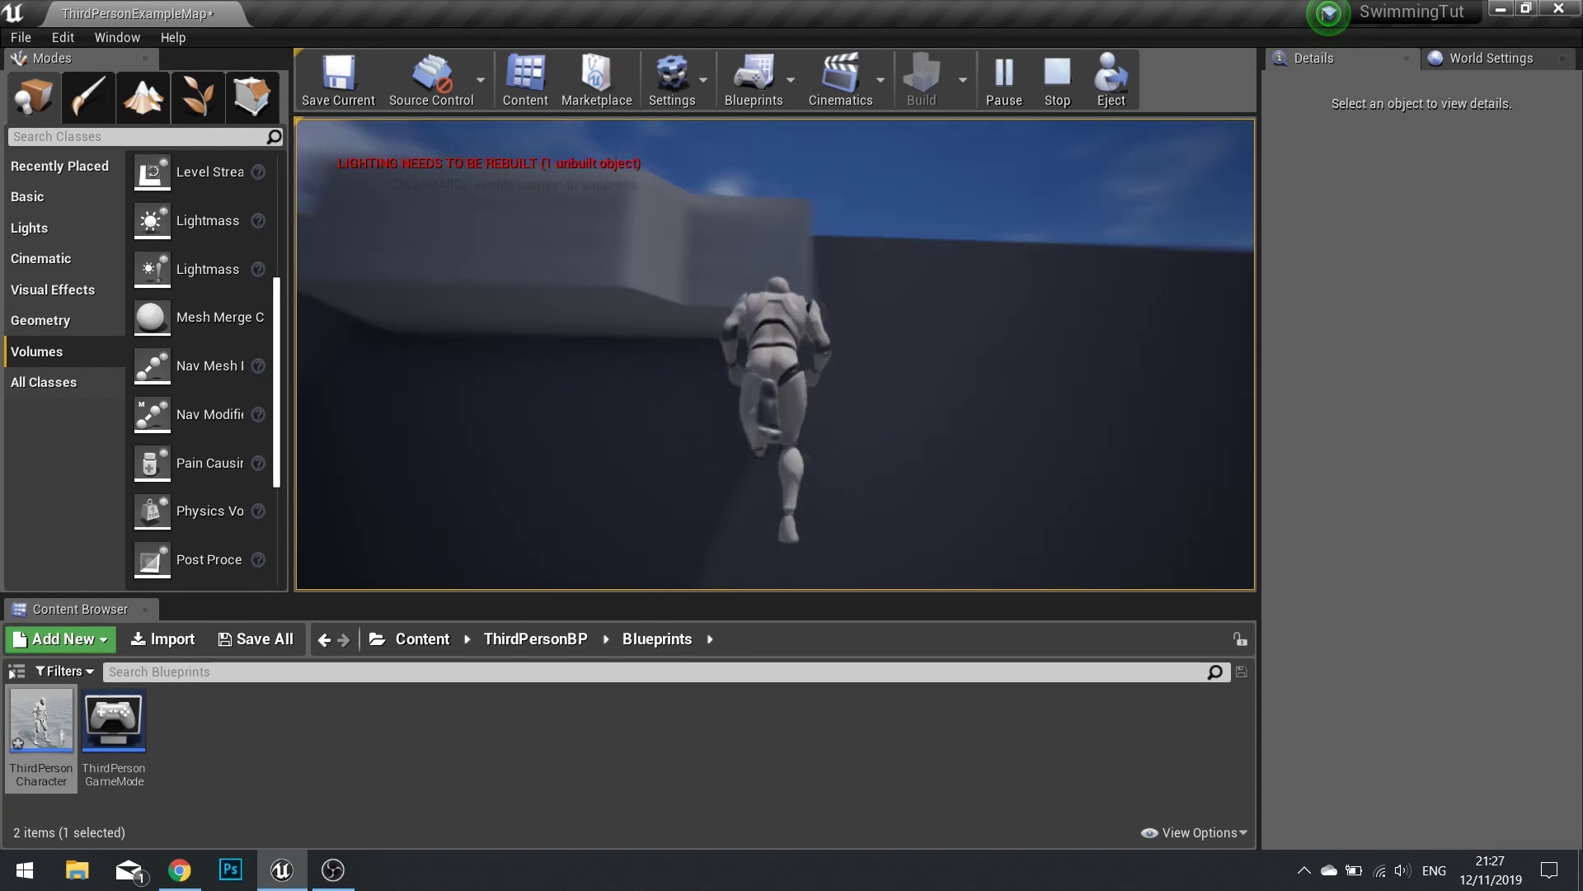
pyautogui.press('w')
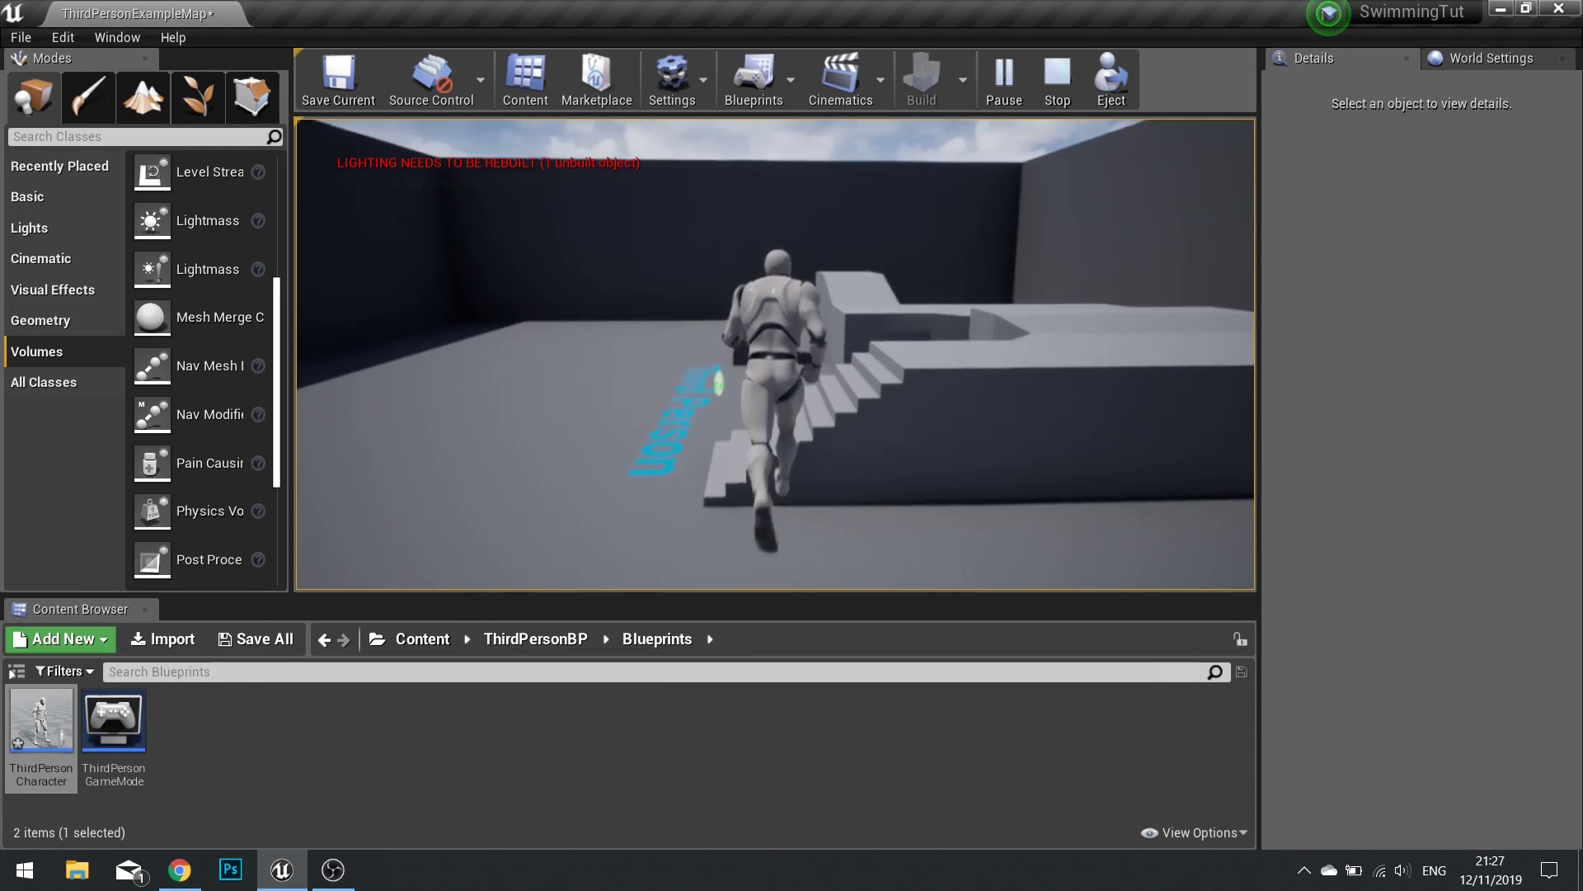
pyautogui.press('w')
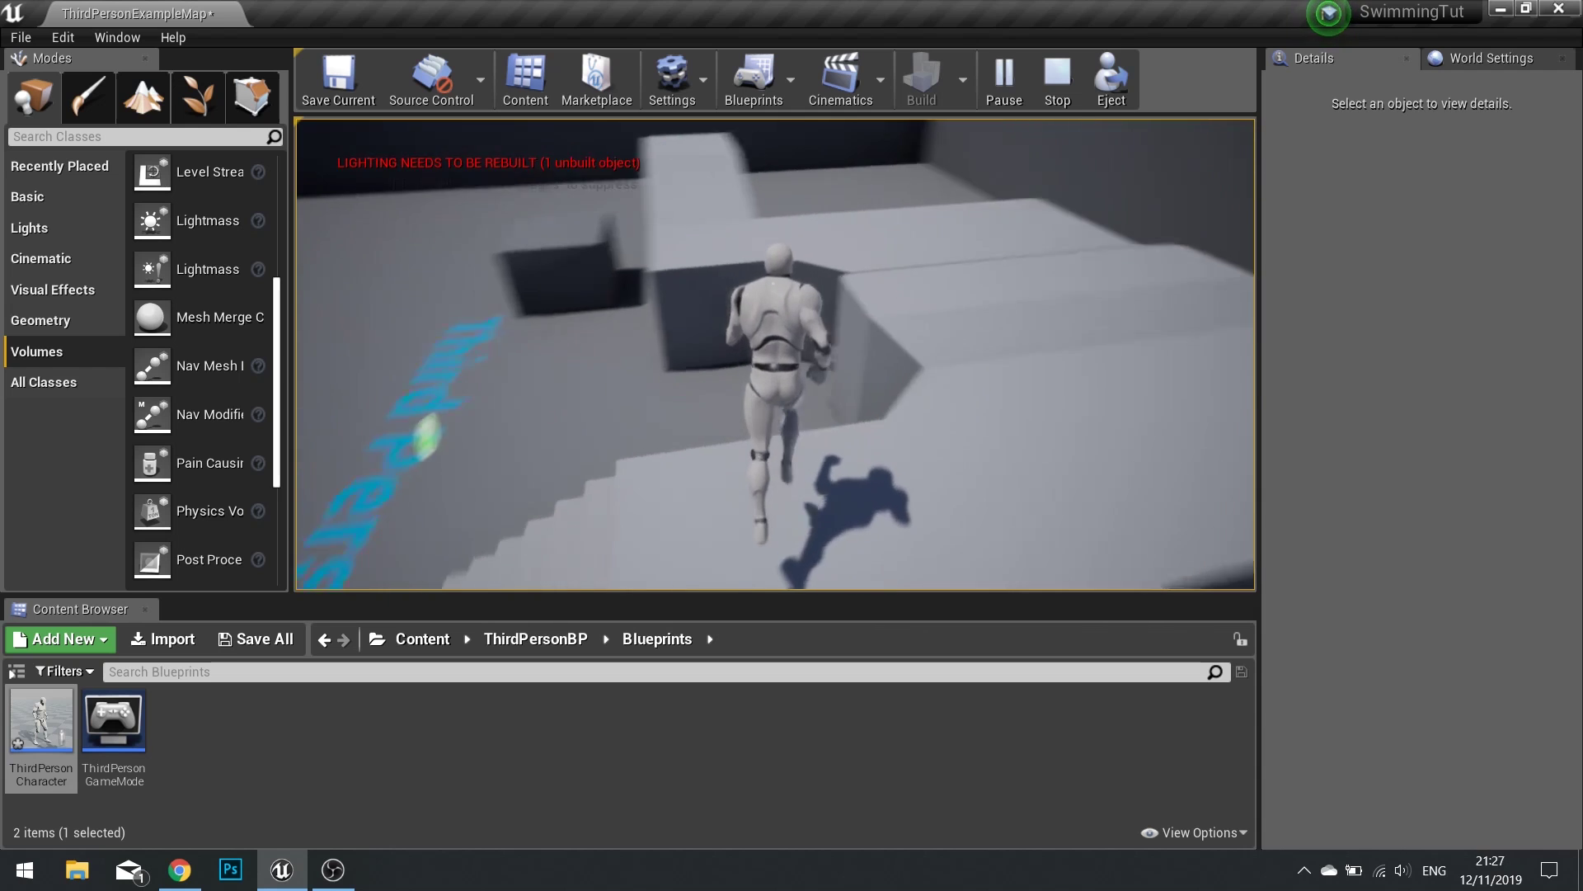
pyautogui.press('w')
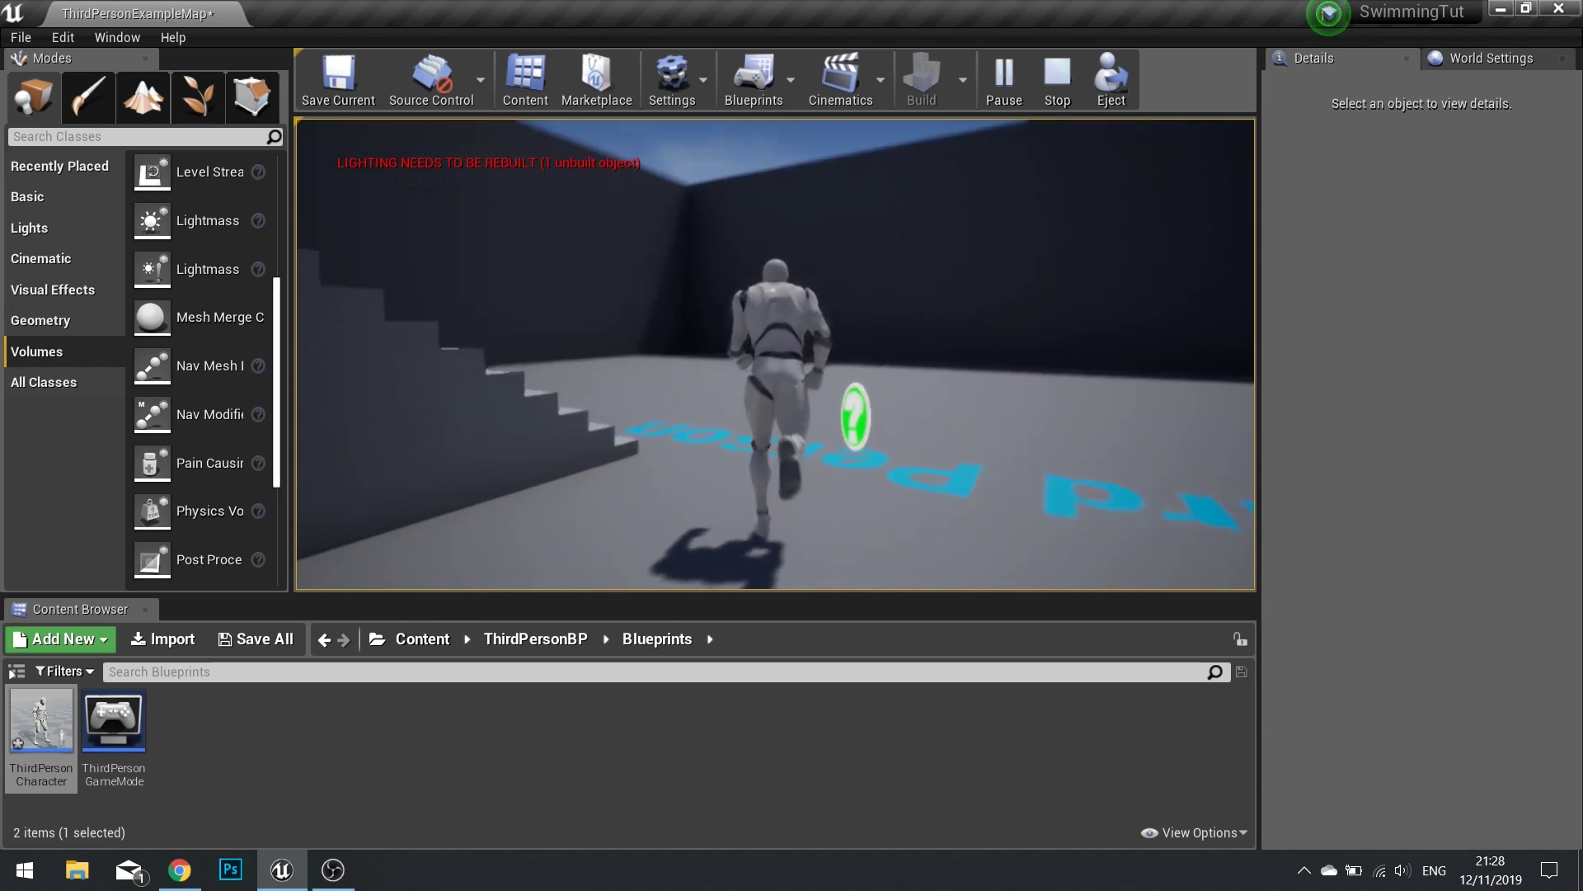
pyautogui.press('w')
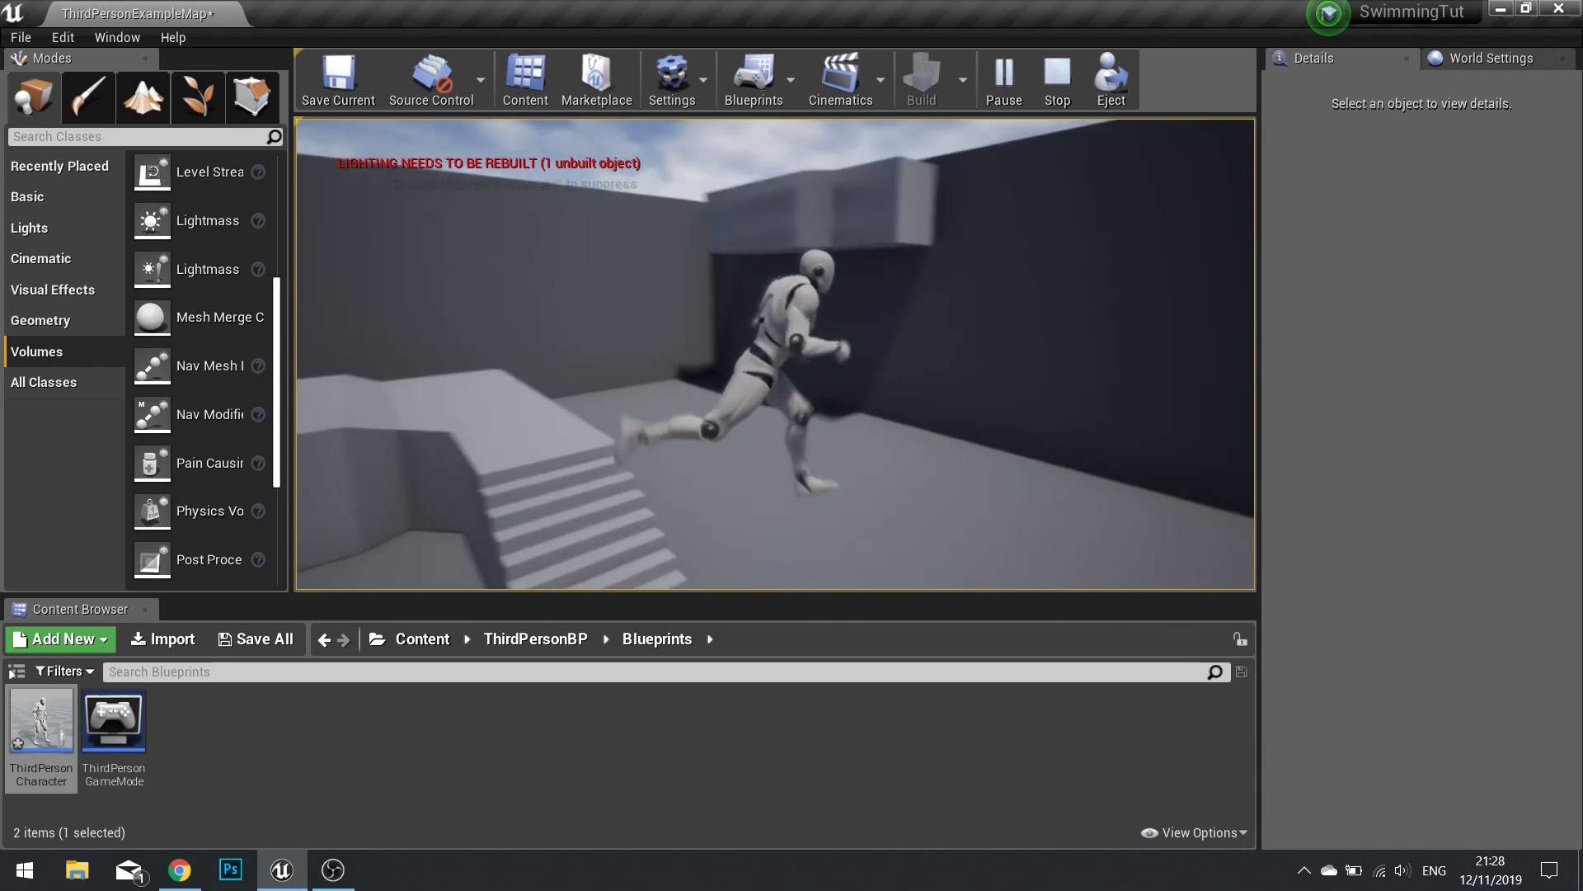
pyautogui.press('Escape')
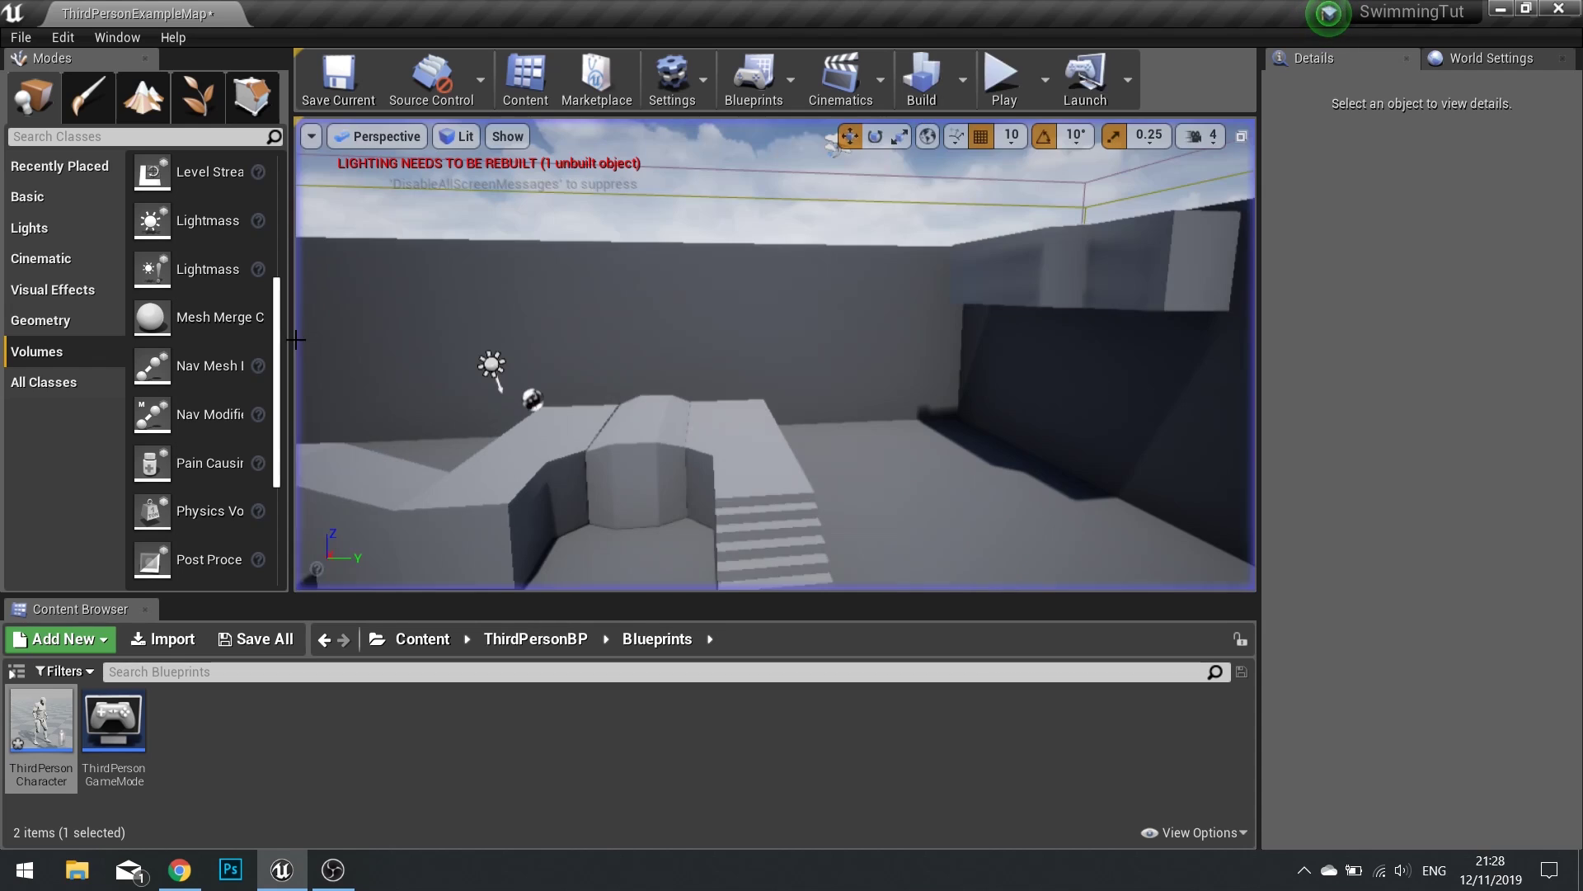
# Set the CharacterMovement component's swimming Buoyancy to 1.0 in the ThirdPersonCharacter blueprint, compile it and return to the level
pyautogui.doubleClick(41, 722)
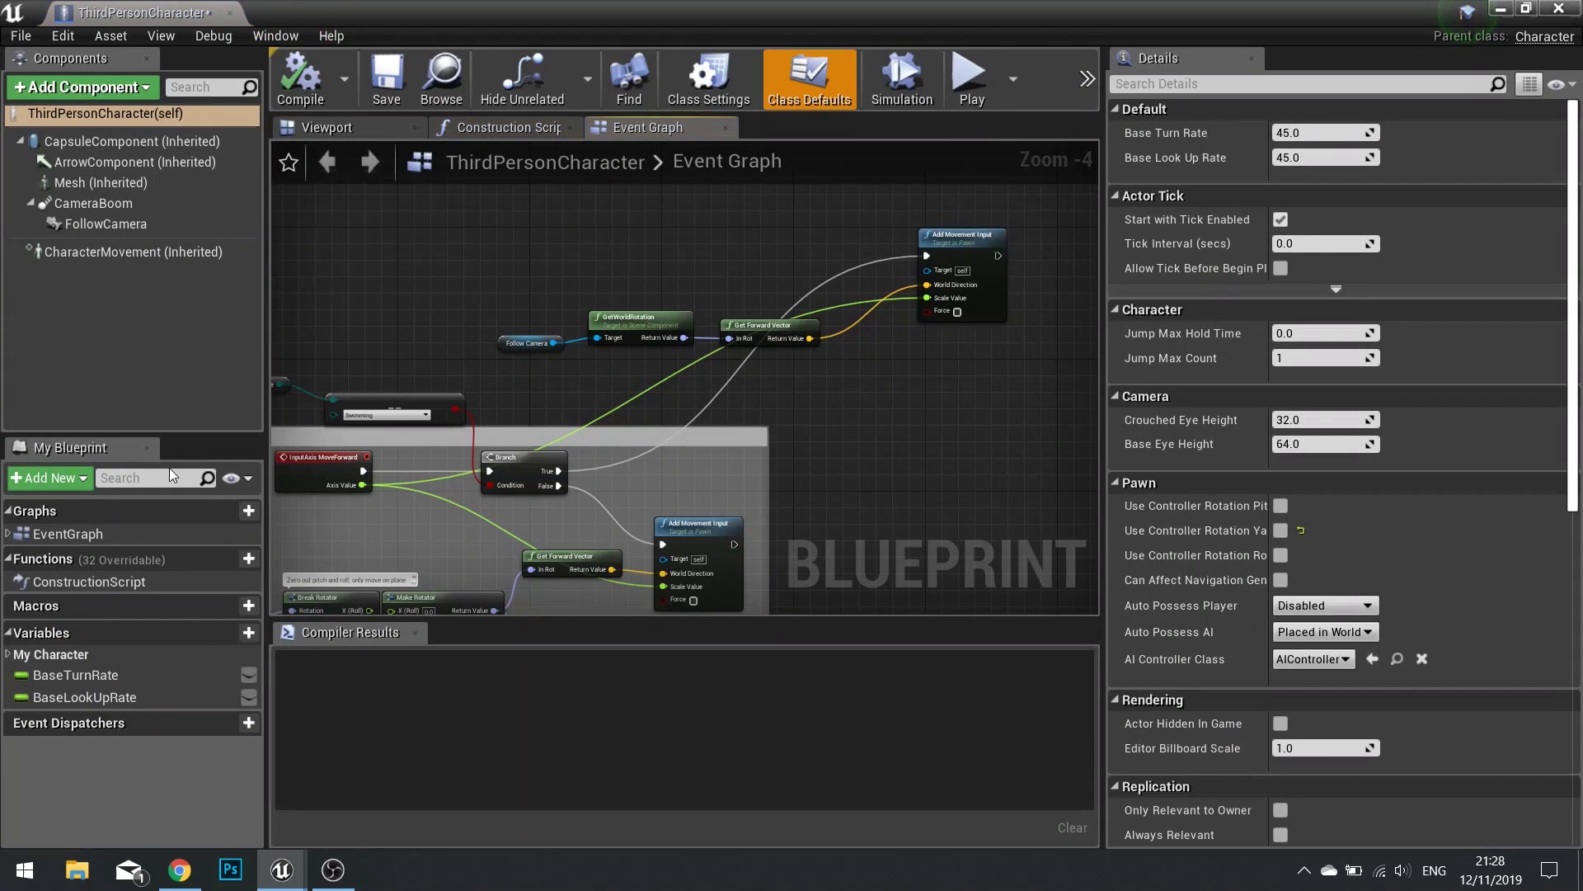
pyautogui.click(100, 254)
pyautogui.scroll(-15, 1245, 568)
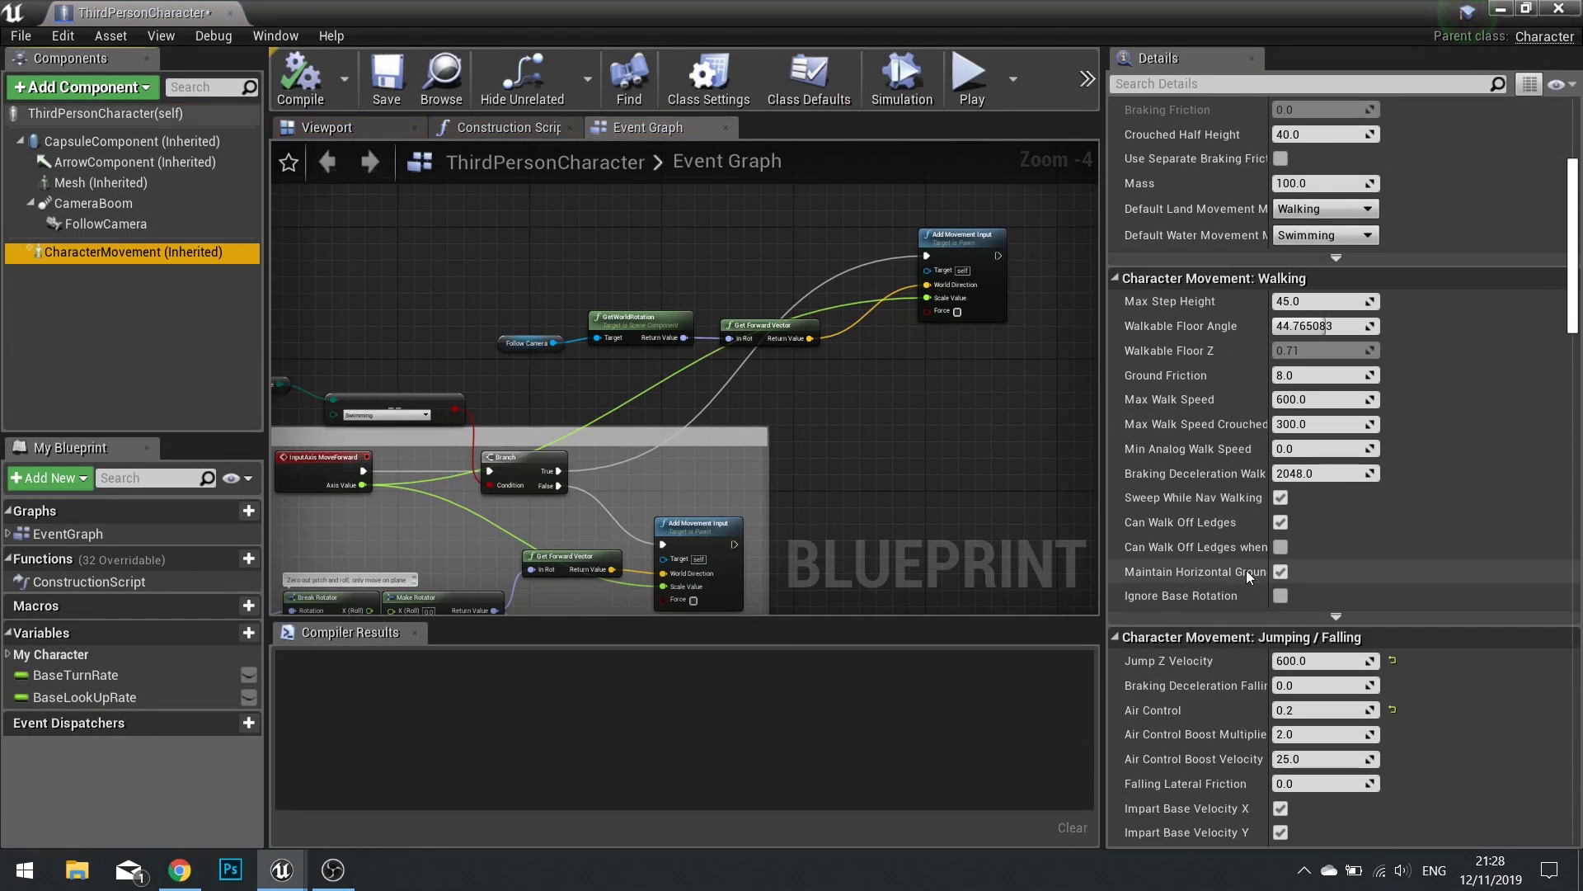
pyautogui.scroll(-12, 1248, 573)
pyautogui.click(1284, 466)
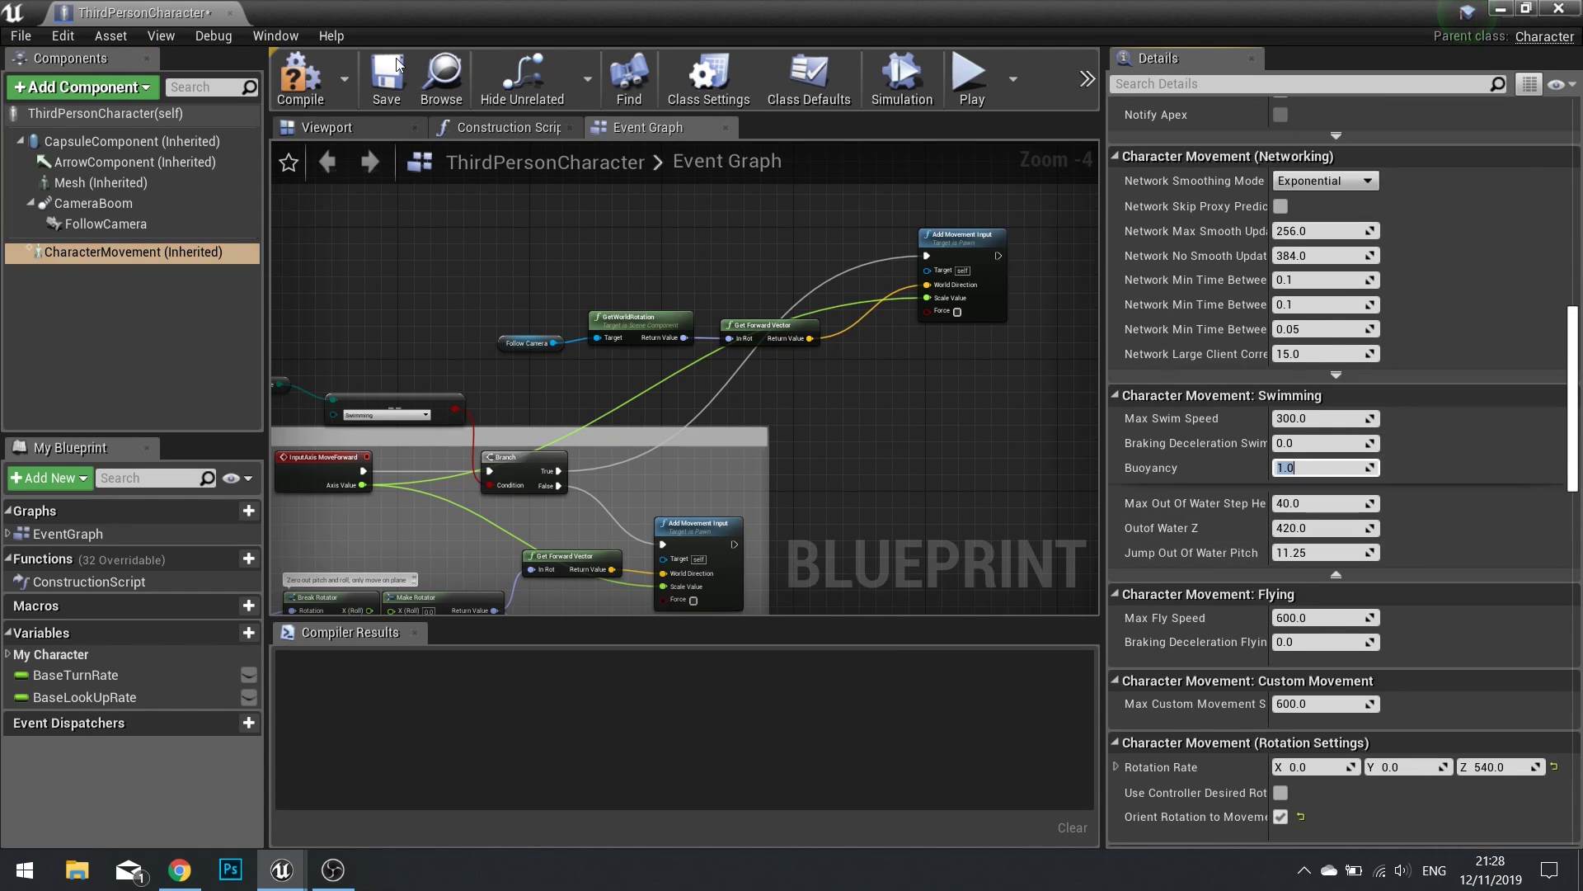
pyautogui.click(300, 79)
pyautogui.click(1557, 10)
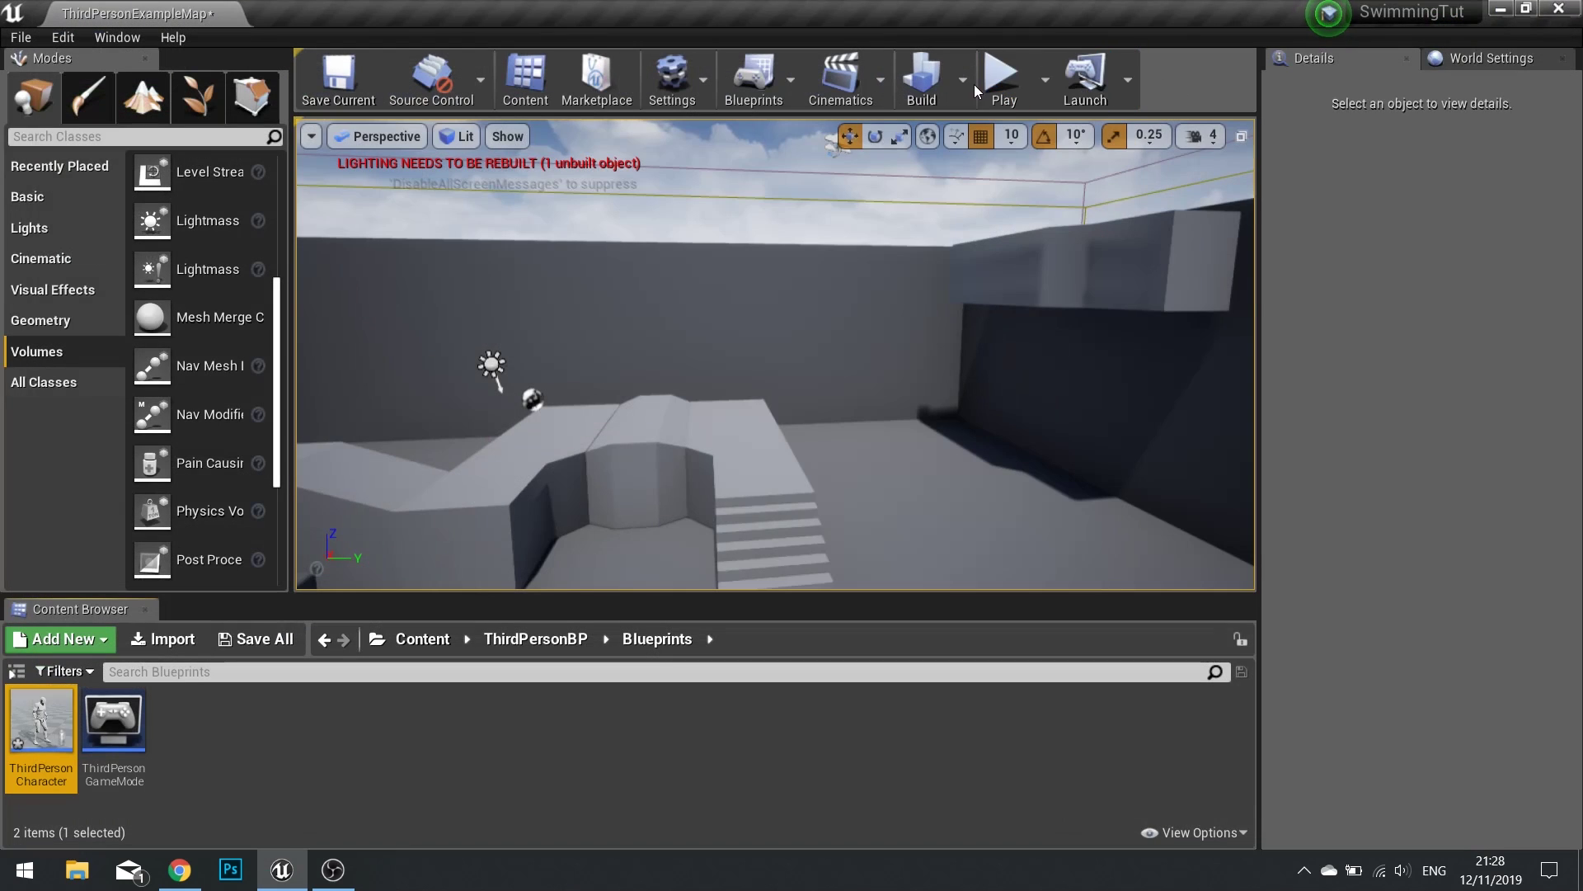
# Play the level again and swim the character up, down and around the water volume to test the changed buoyancy
pyautogui.click(974, 82)
pyautogui.press('w')
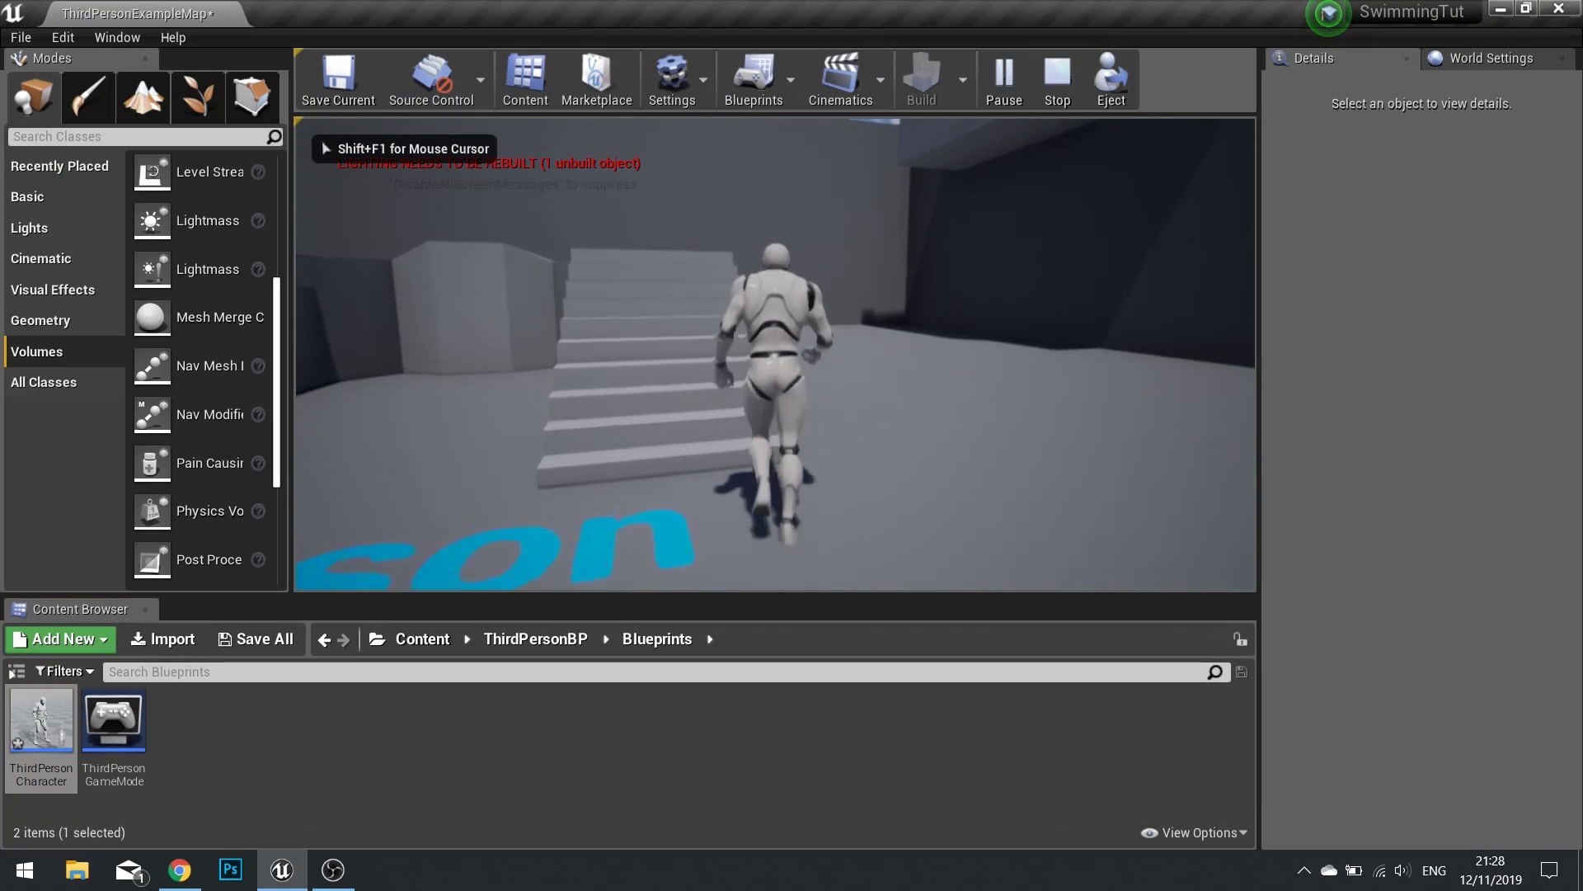
pyautogui.press('space')
pyautogui.press('w')
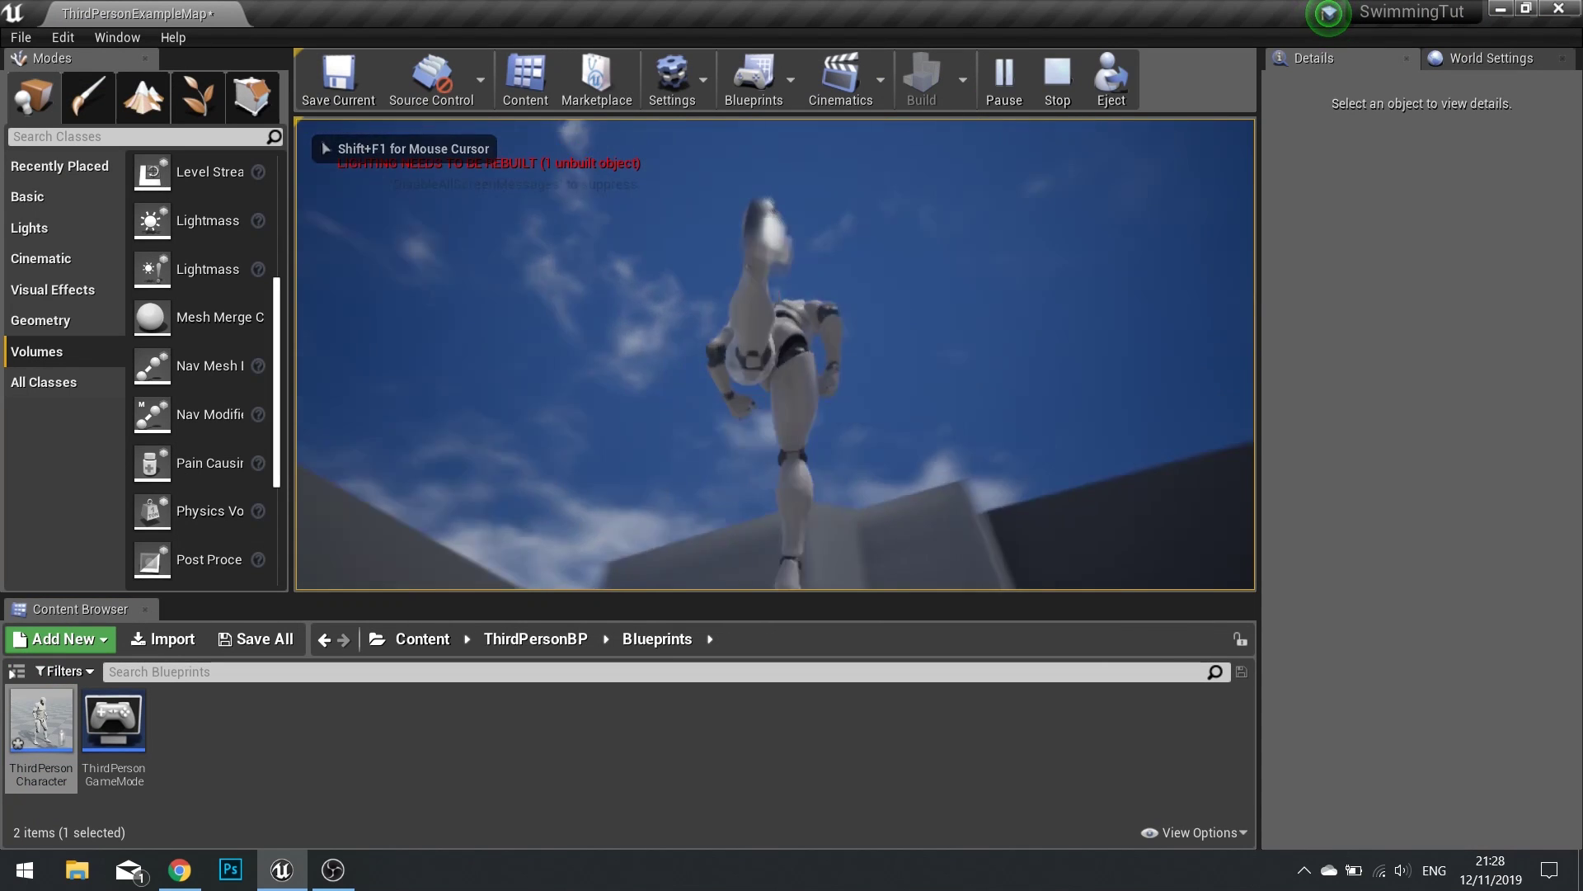
pyautogui.press('w')
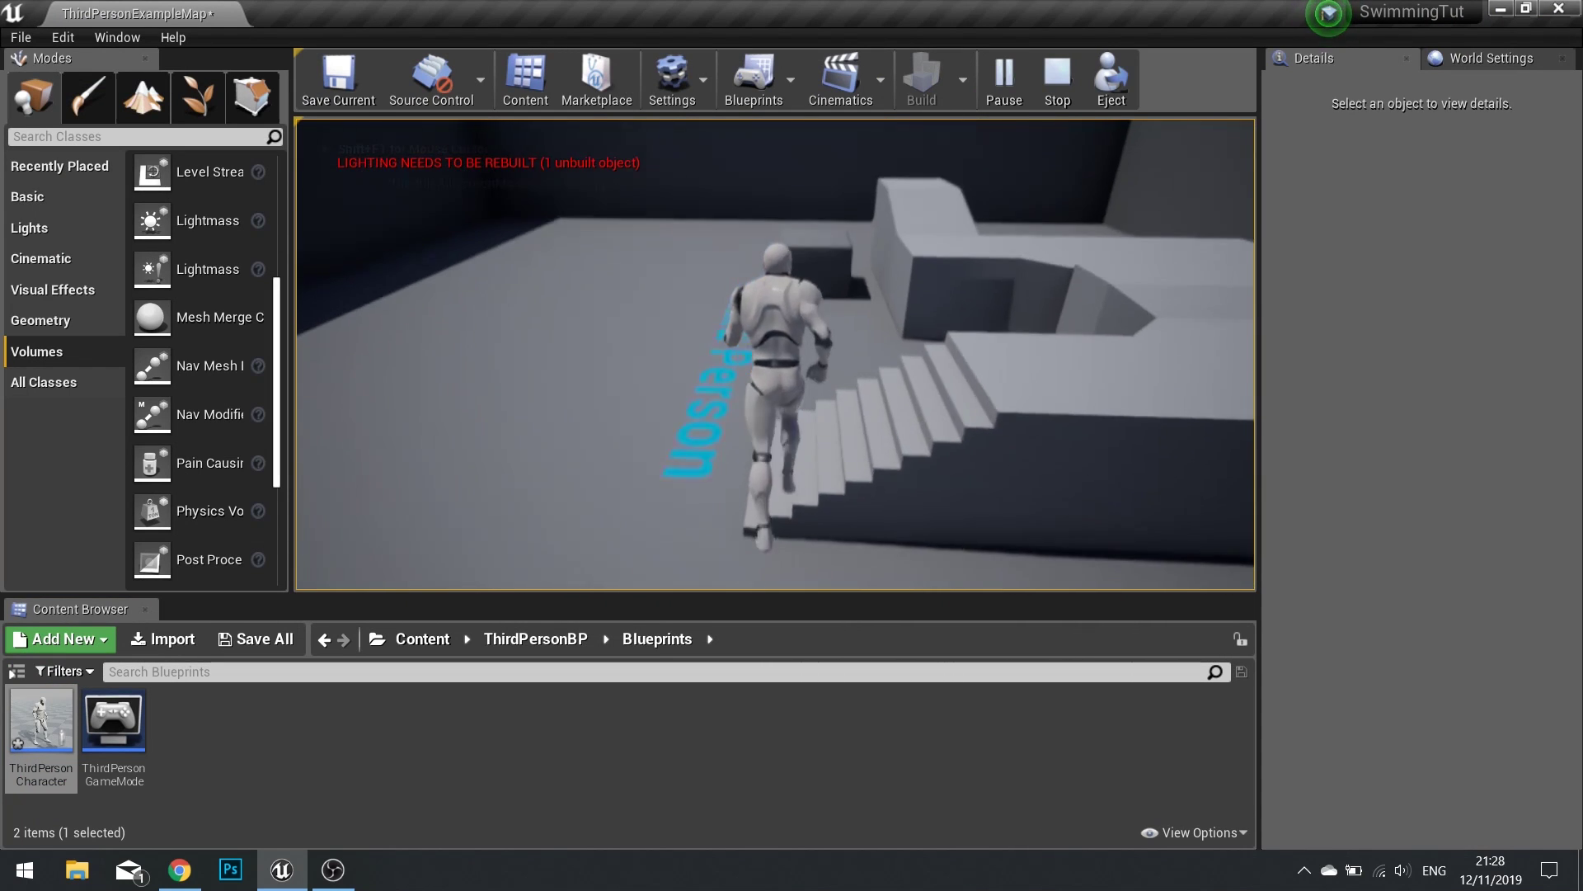
pyautogui.press('w')
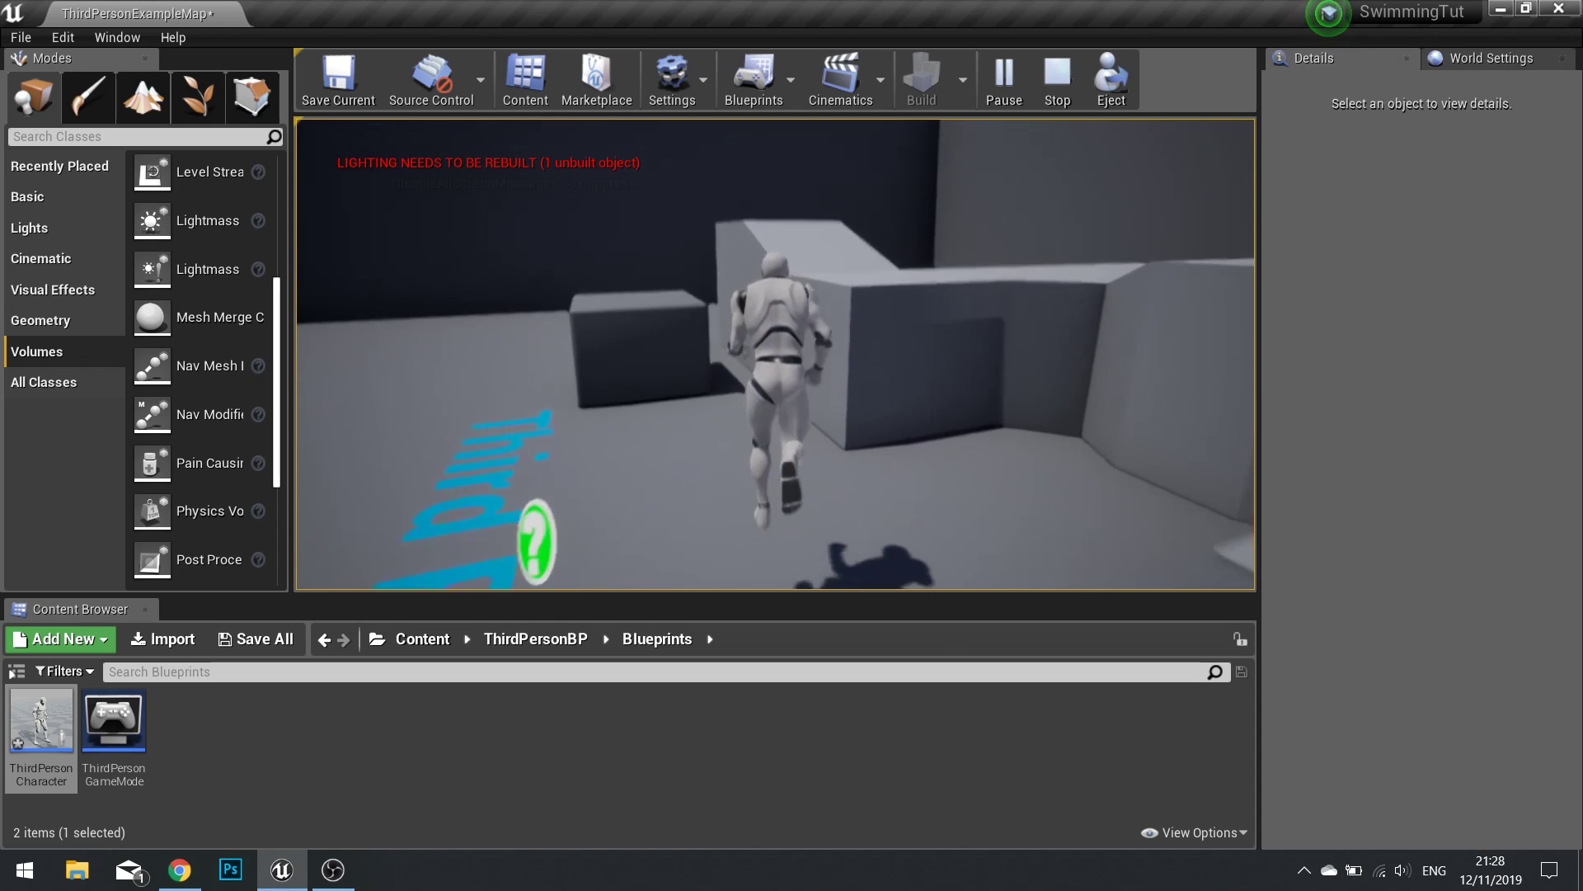
pyautogui.press('w')
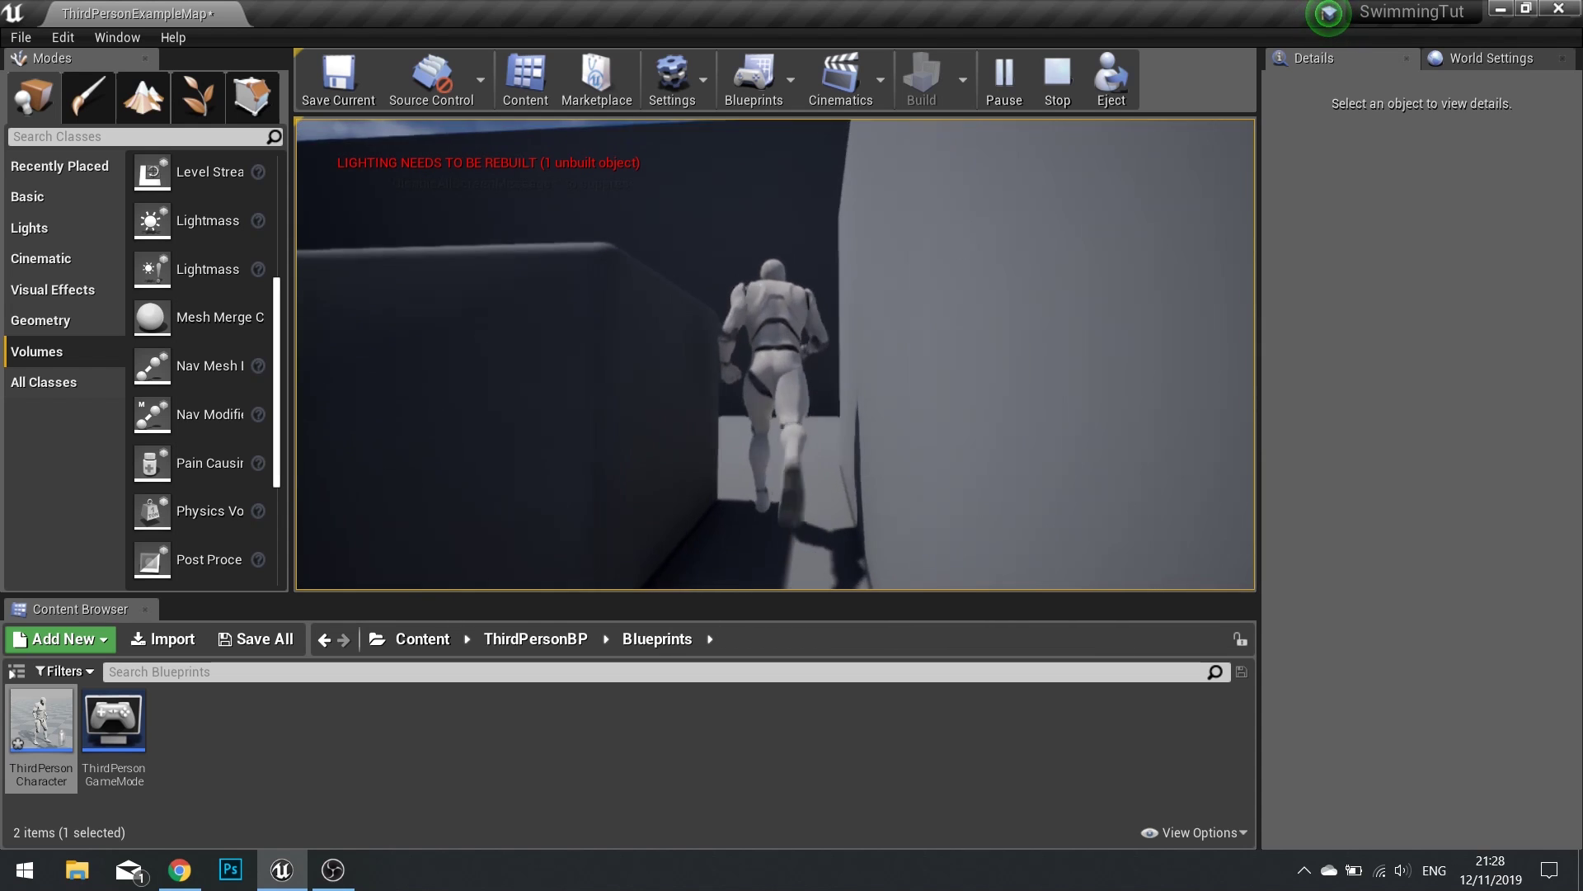
pyautogui.press('w')
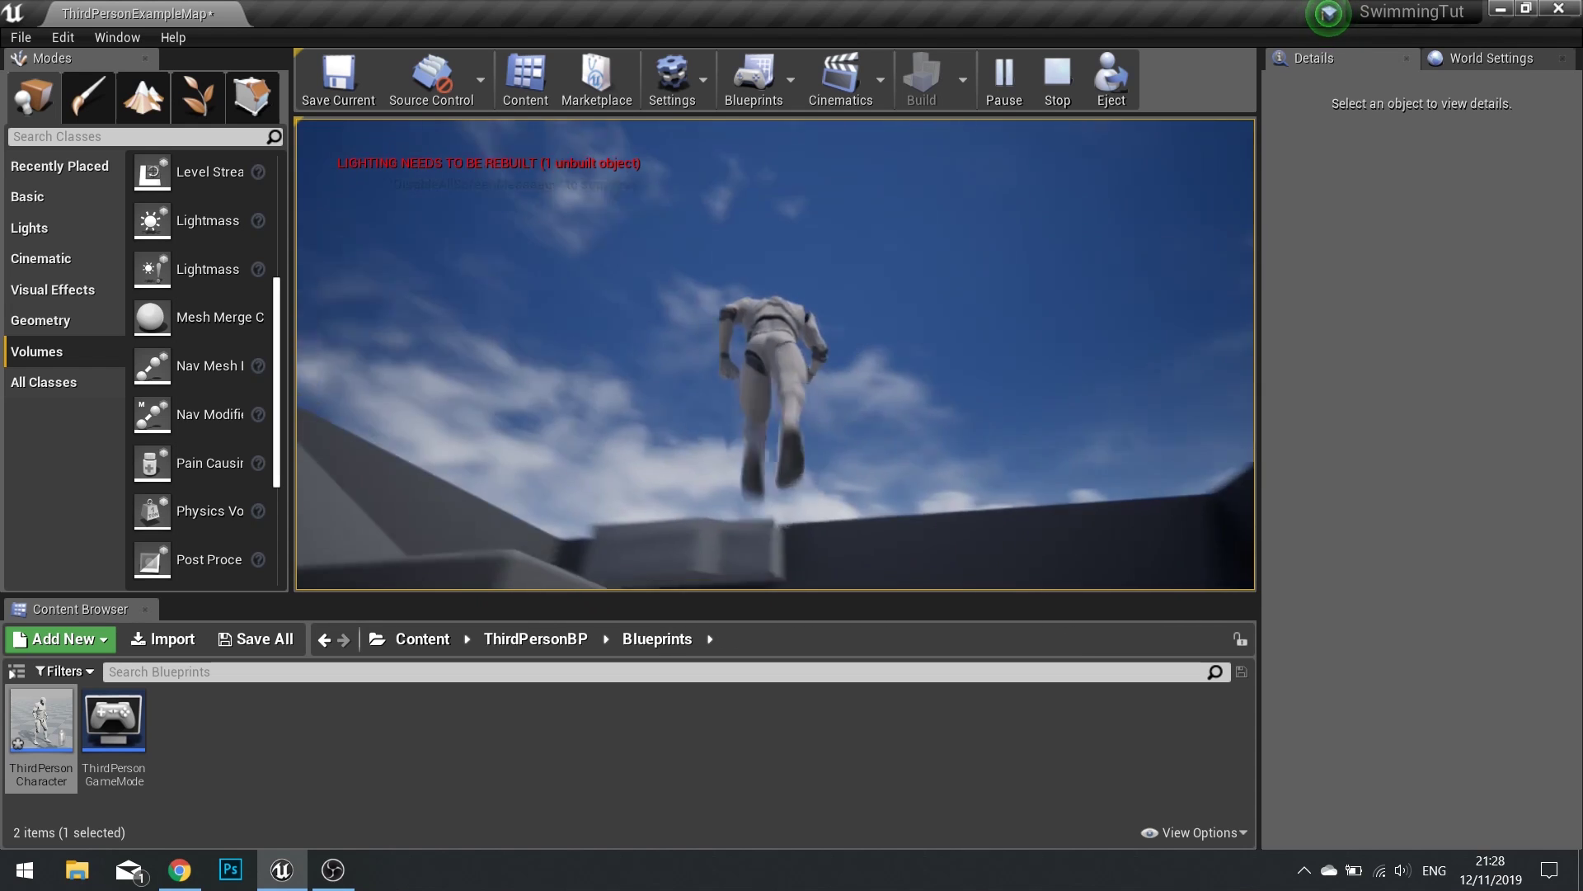
pyautogui.press('w')
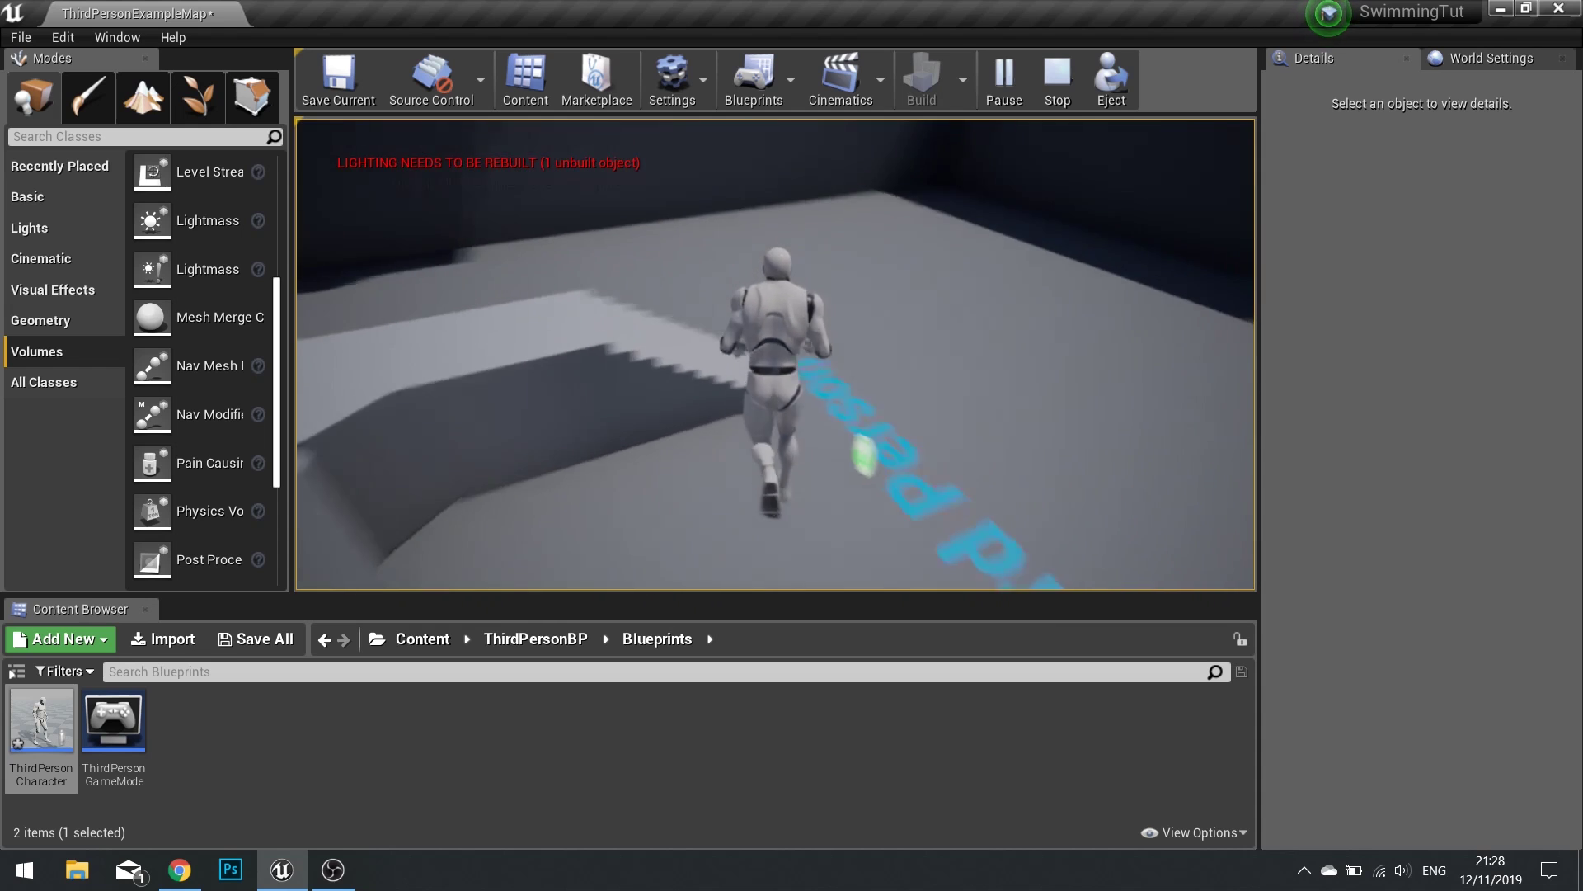
pyautogui.press('space')
pyautogui.press('w')
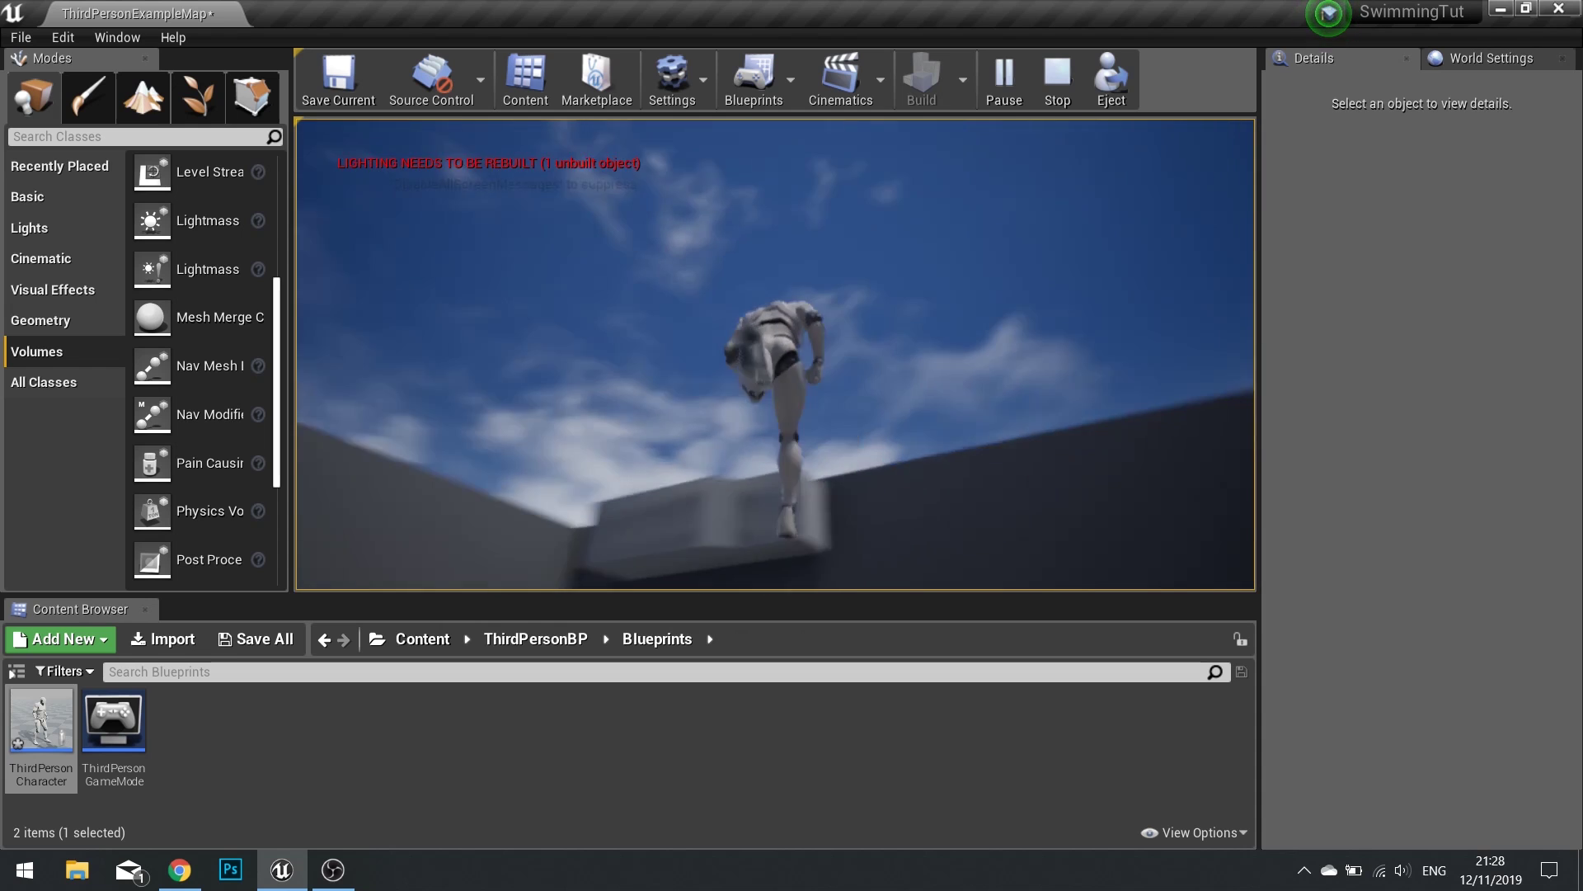
pyautogui.press('w')
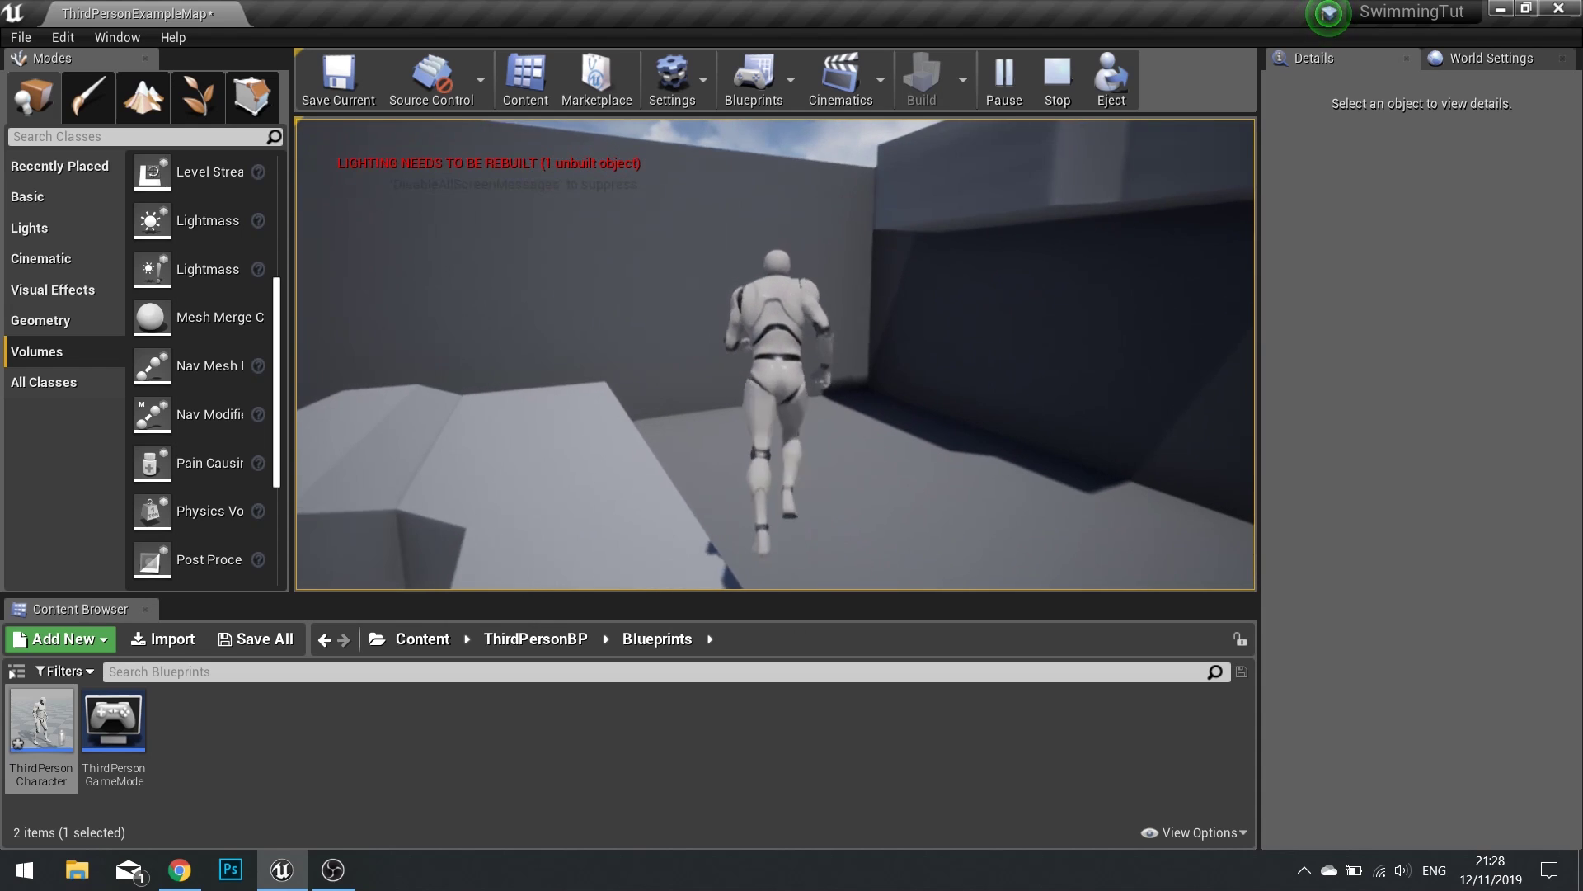
pyautogui.press('w')
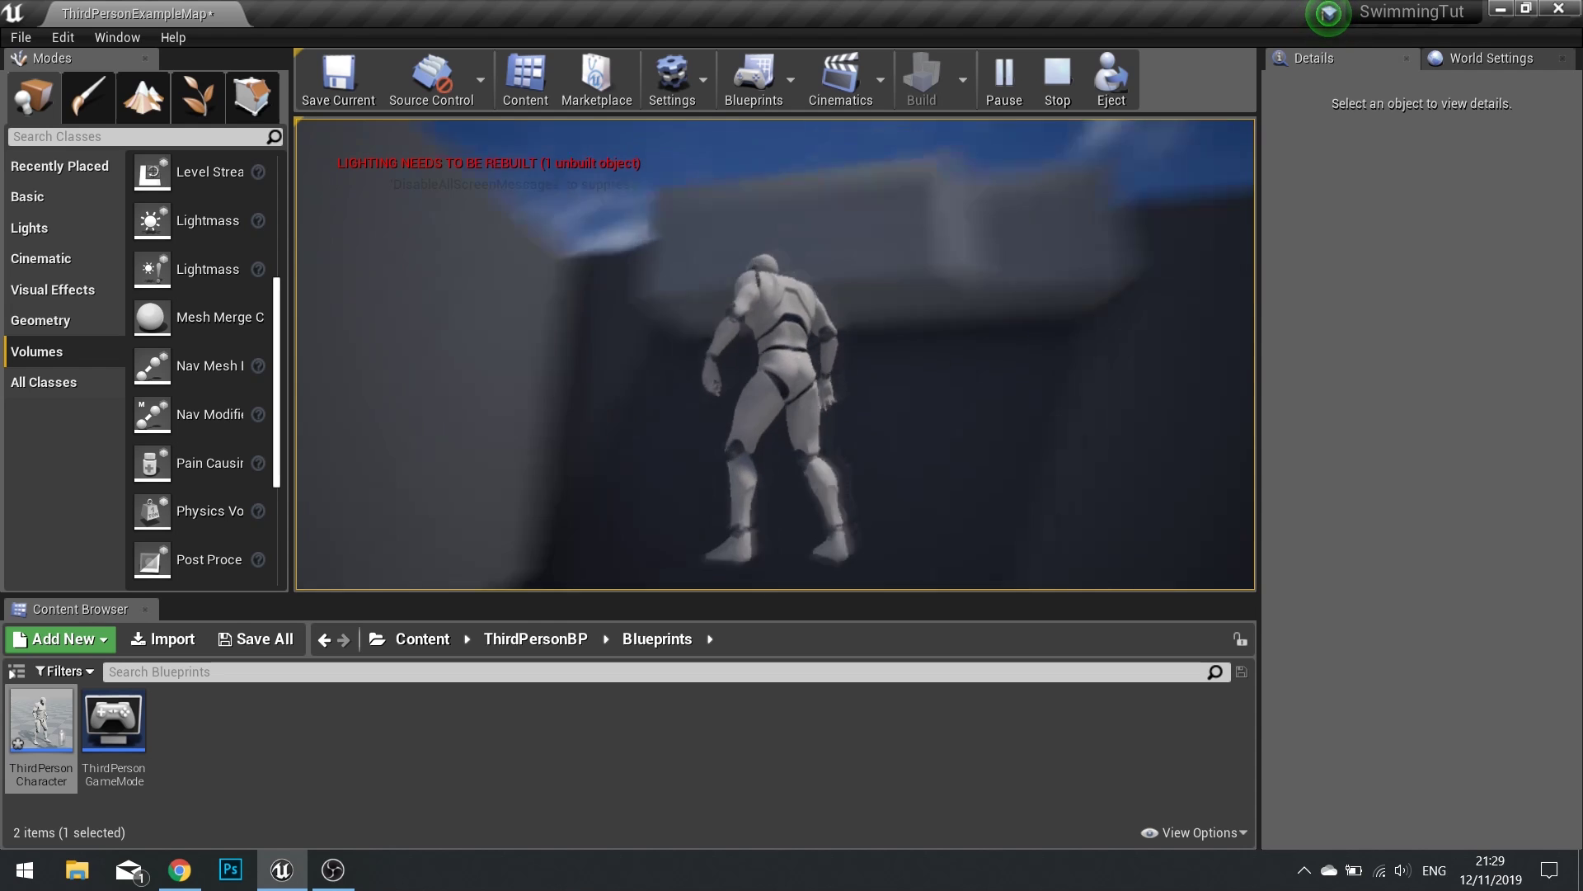
pyautogui.press('space')
pyautogui.press('w')
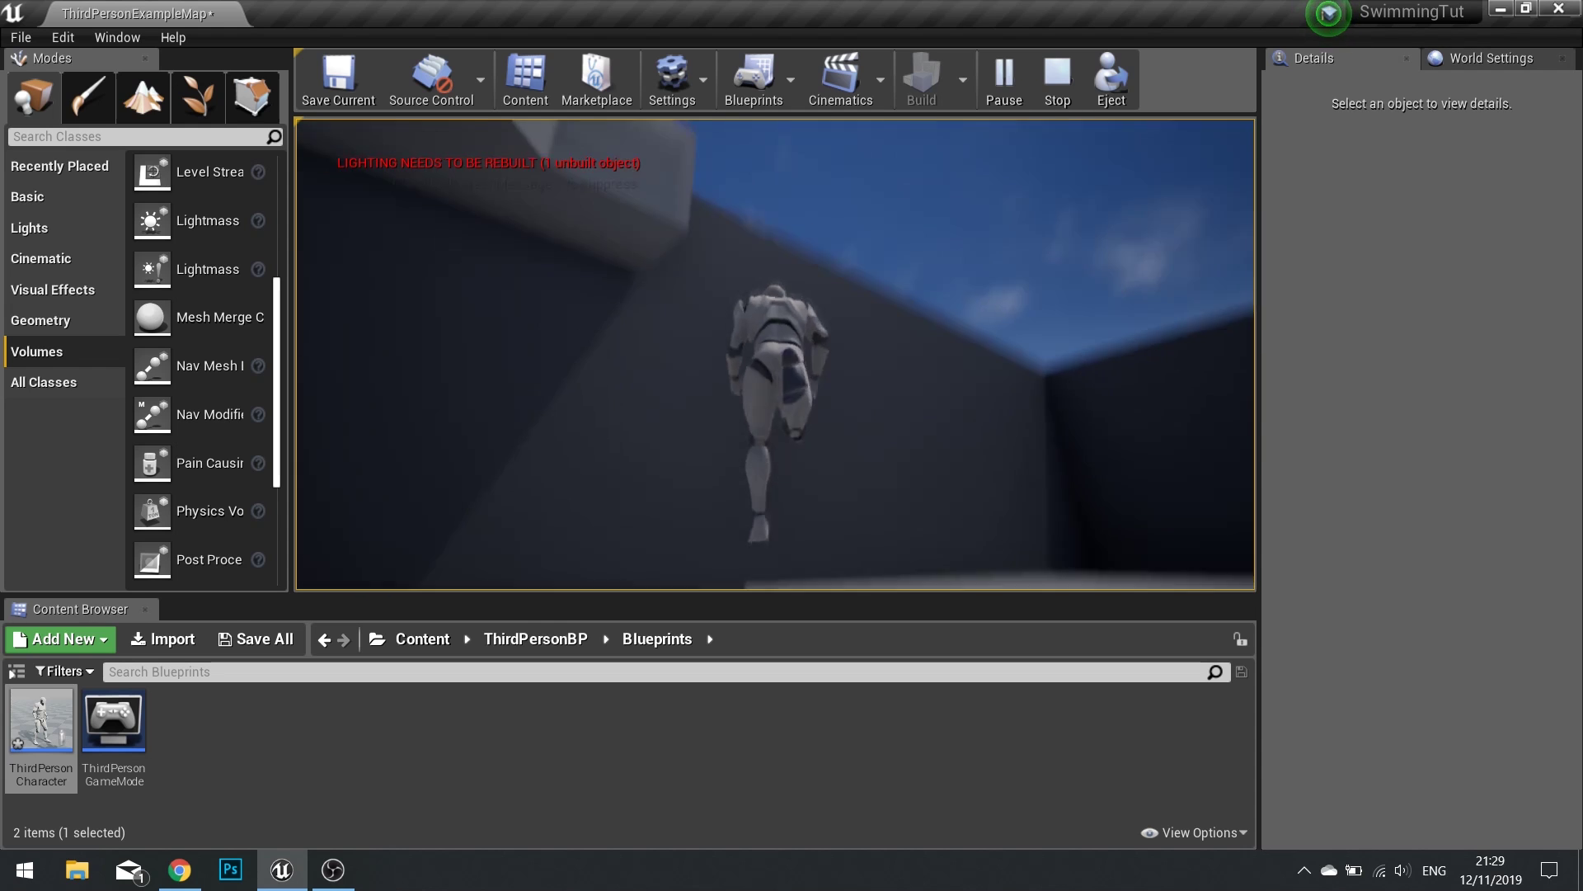
pyautogui.press('w')
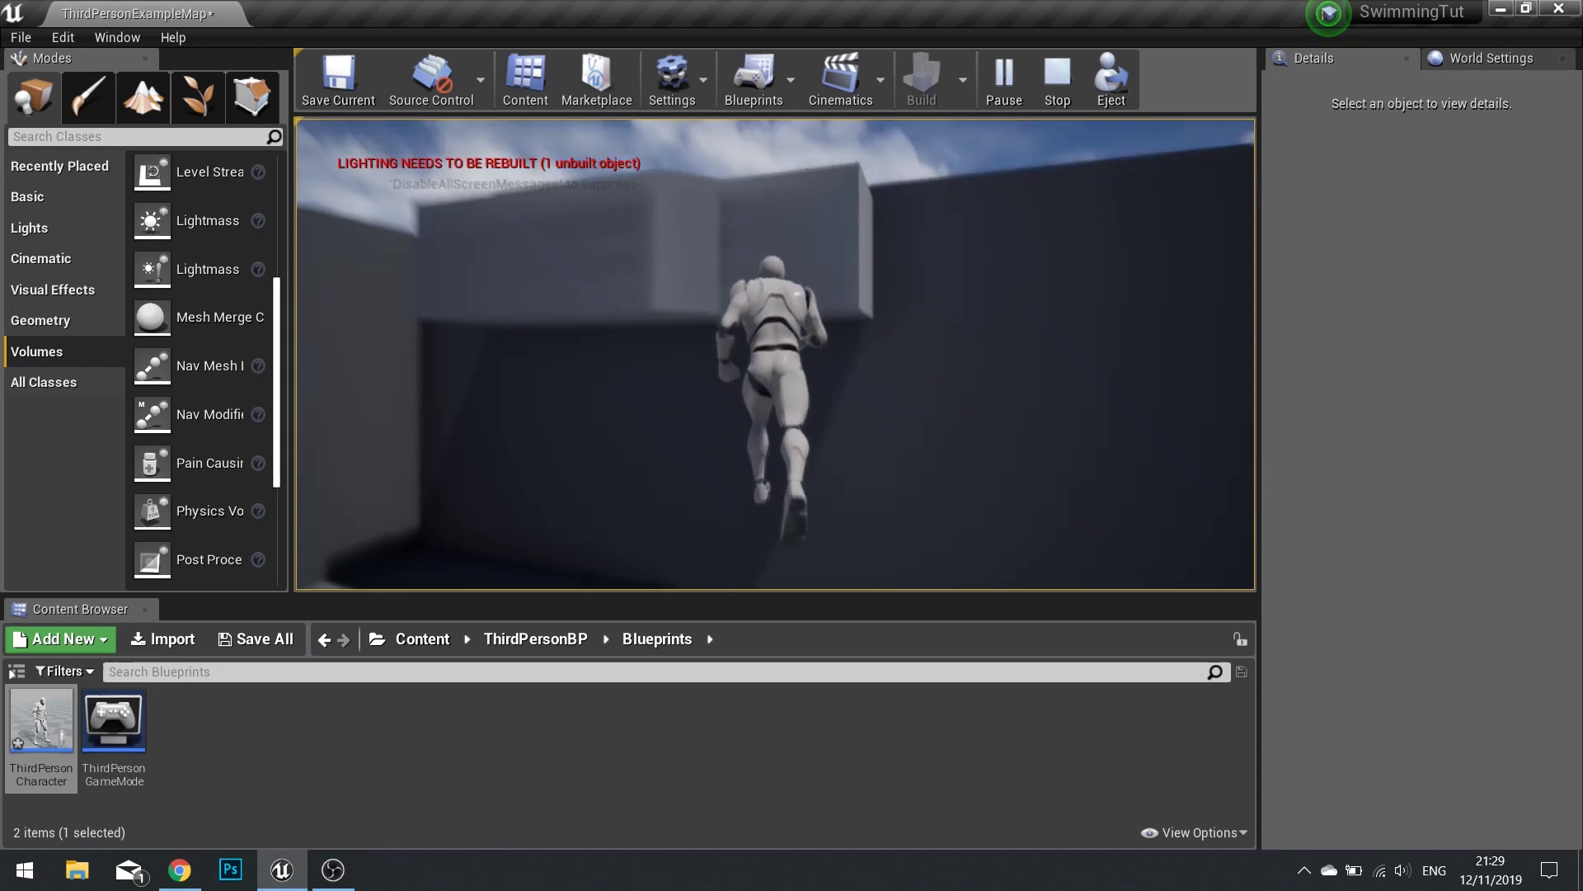
pyautogui.press('w')
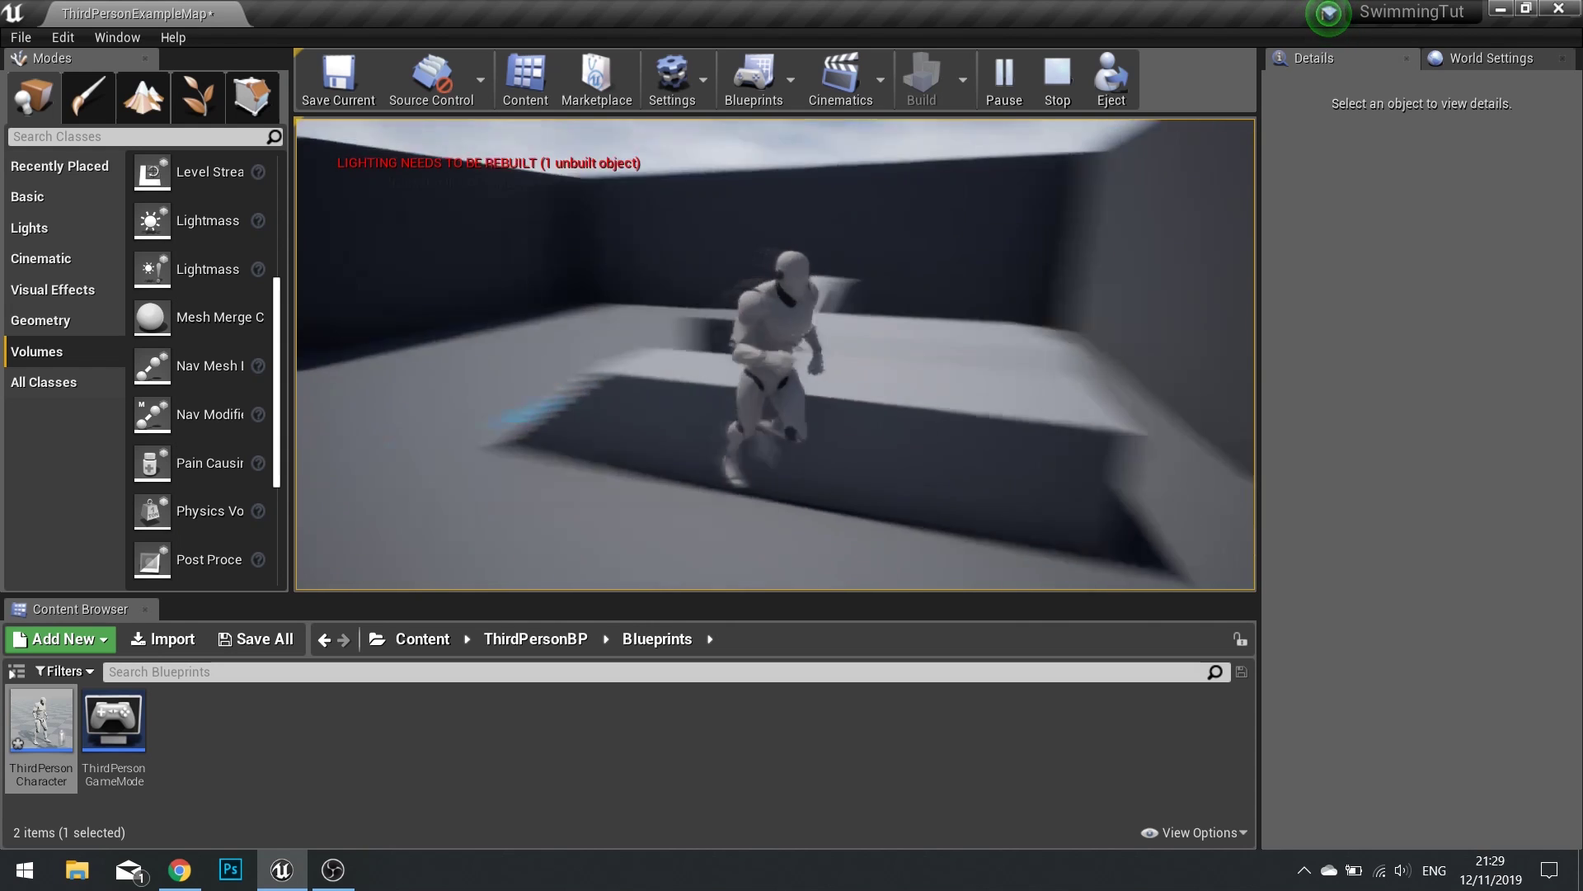
pyautogui.press('w')
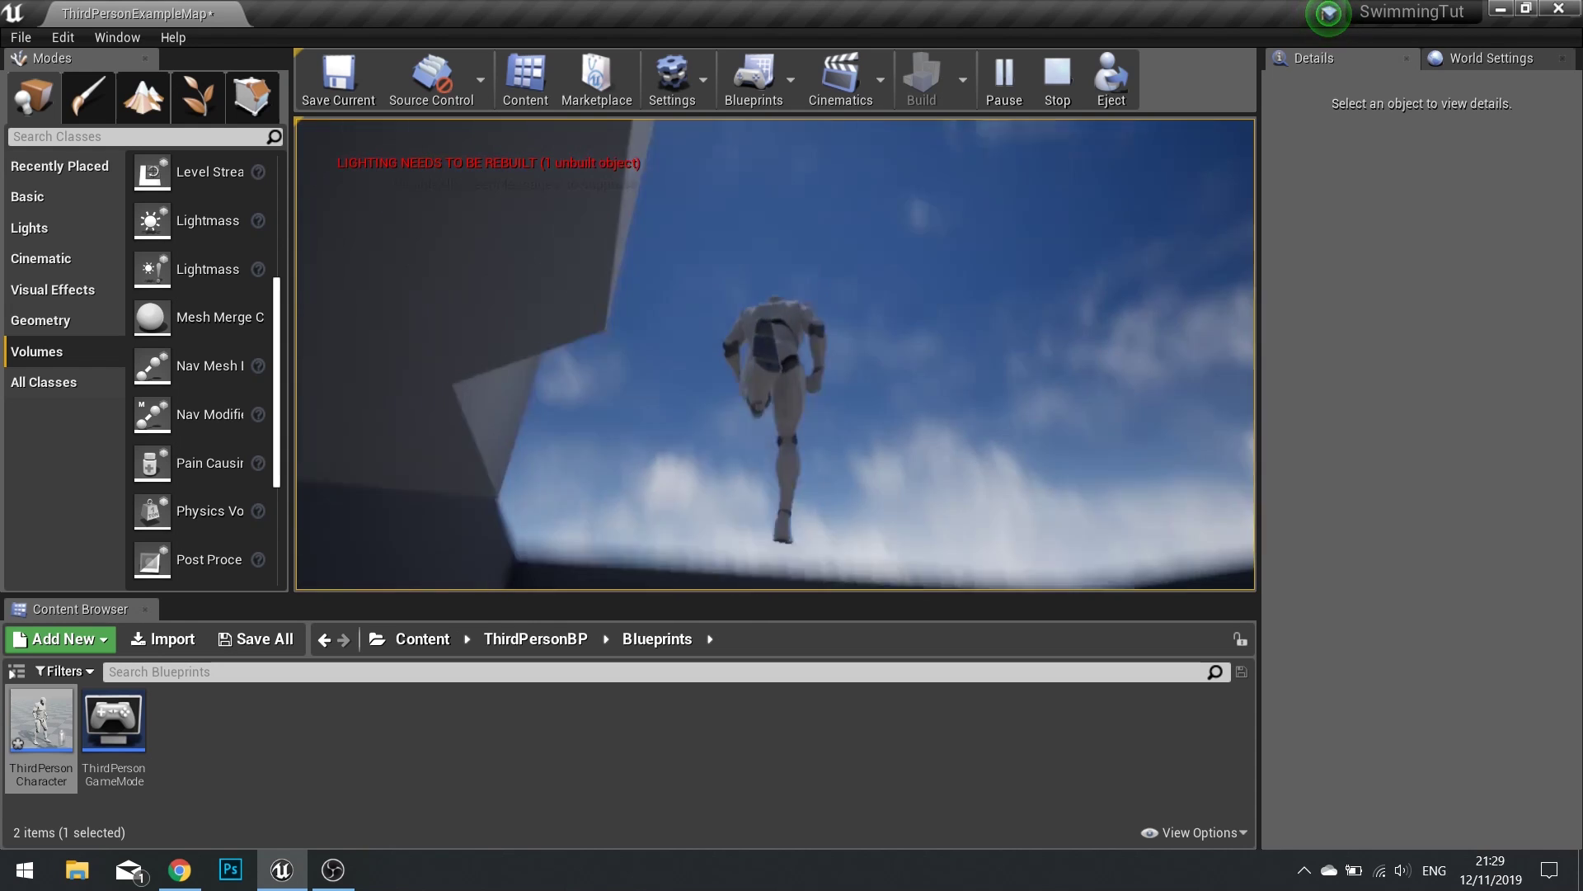